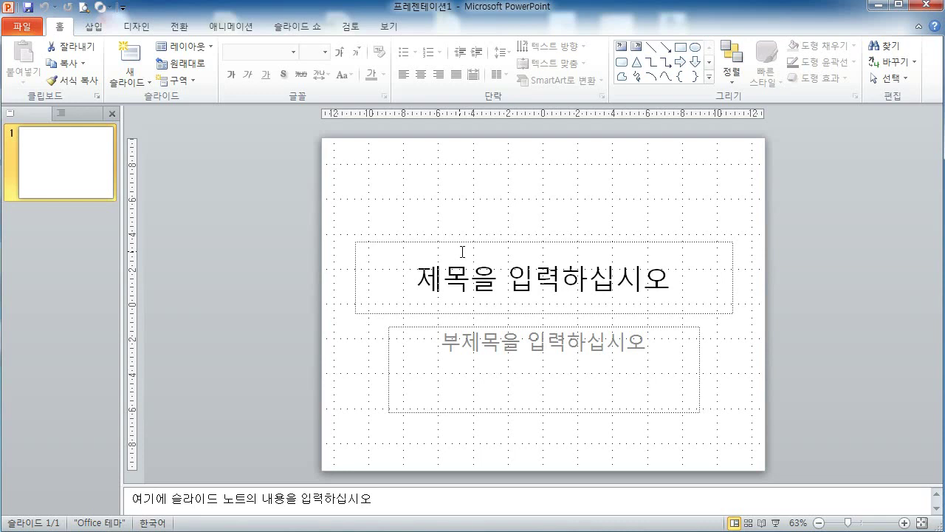
# Step: Delete the title and subtitle placeholders from the first slide
pyautogui.click(531, 279)
pyautogui.click(544, 368)
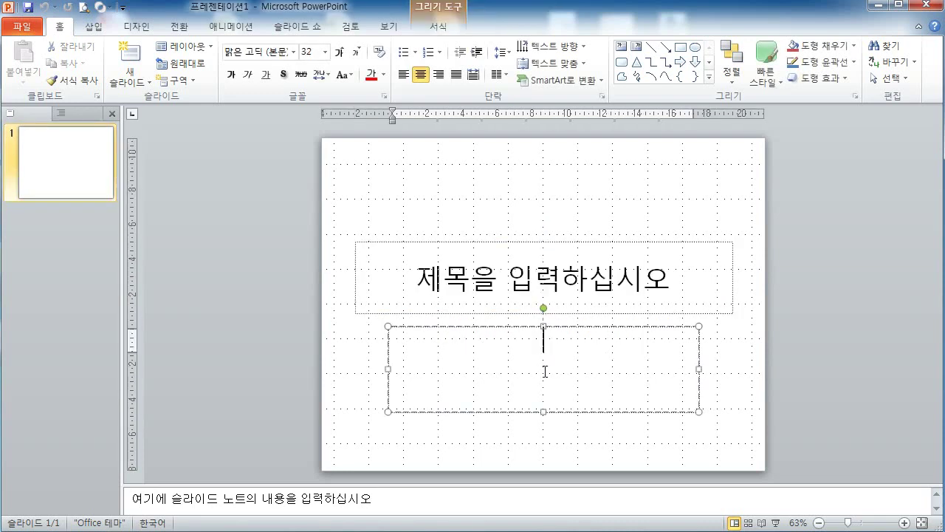
pyautogui.click(331, 319)
pyautogui.moveTo(333, 204)
pyautogui.mouseDown()
pyautogui.moveTo(375, 287)
pyautogui.moveTo(731, 454)
pyautogui.moveTo(771, 451)
pyautogui.mouseUp()
pyautogui.press('Delete')
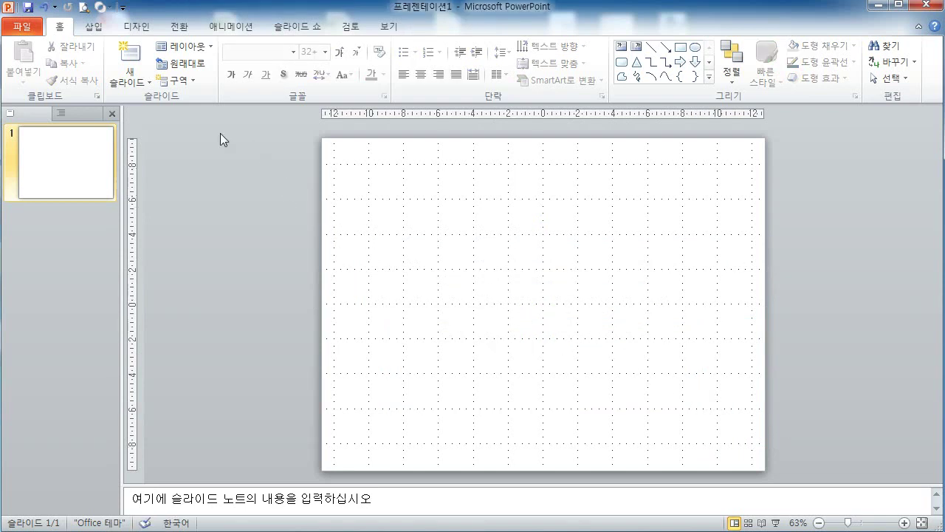
# Step: Set the slide size to A4 (210x297mm), keeping the landscape orientation
pyautogui.click(137, 26)
pyautogui.click(30, 62)
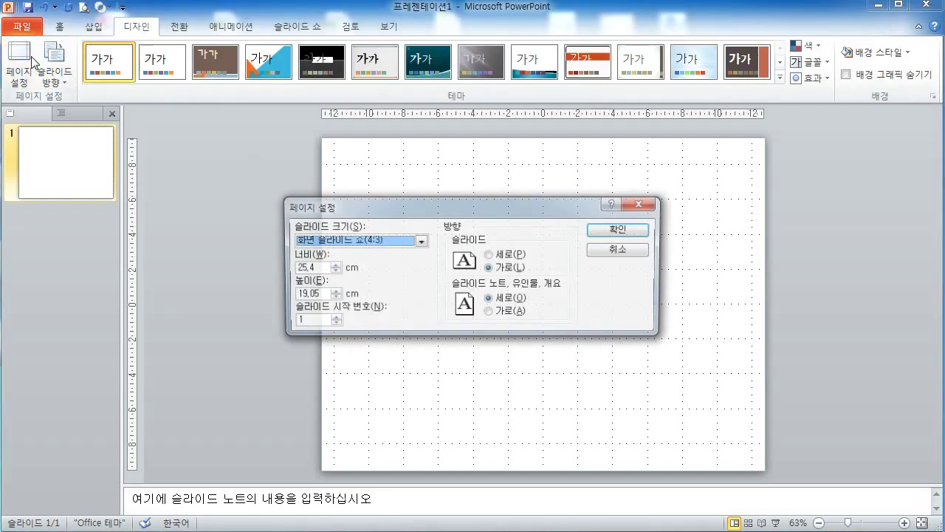
pyautogui.click(420, 240)
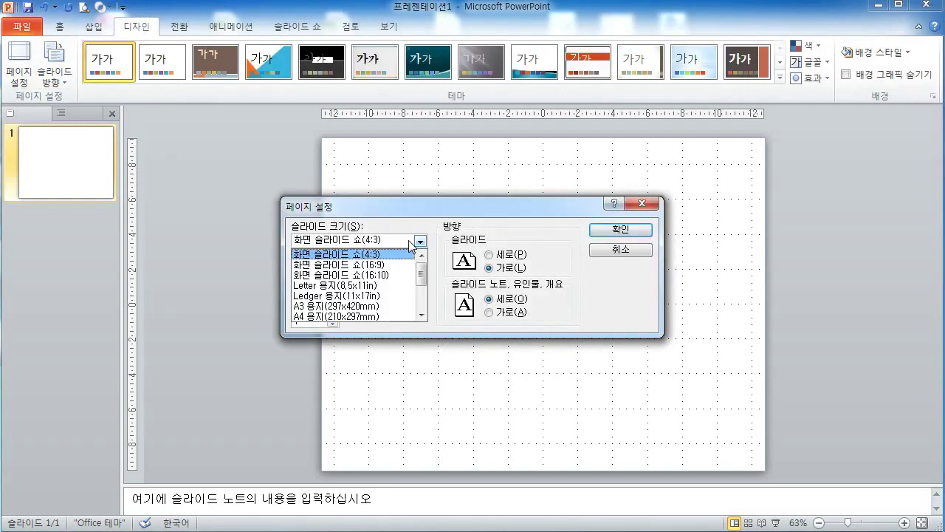
pyautogui.click(382, 318)
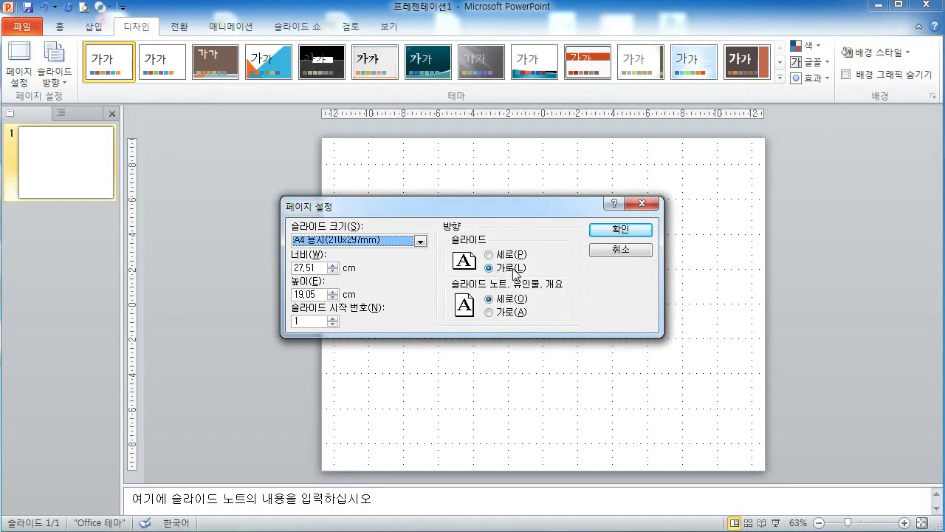
pyautogui.click(621, 235)
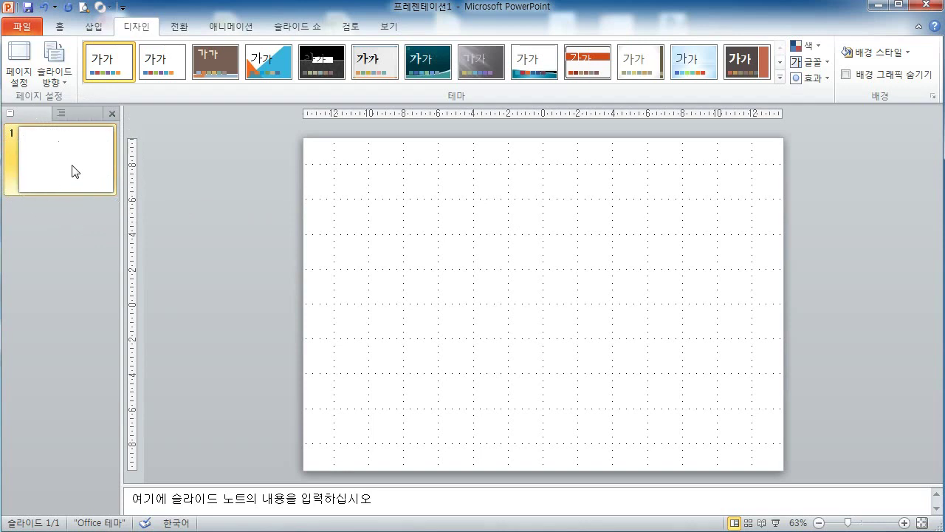
# Step: Add five new title-and-content slides after the first one, and select slide 4
pyautogui.press('Return')
pyautogui.press('Return')
pyautogui.press('Return')
pyautogui.press('Return')
pyautogui.press('Return')
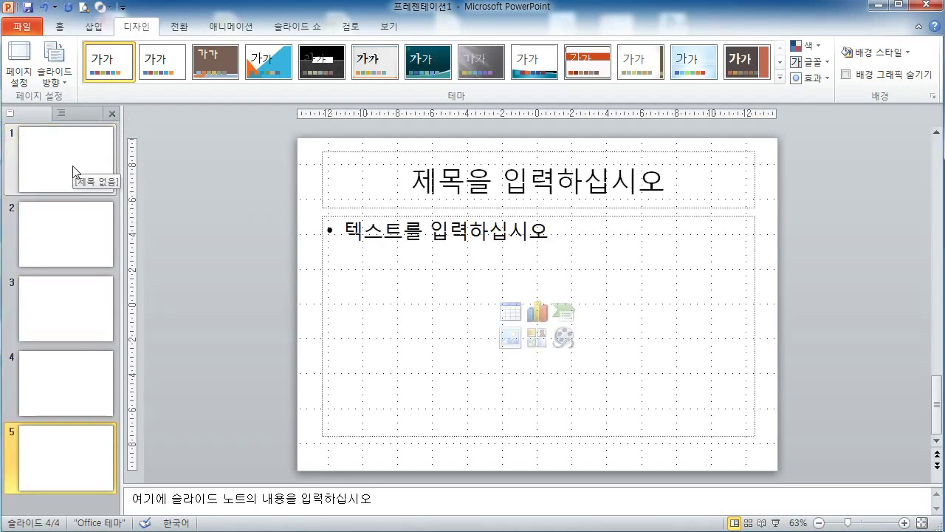
pyautogui.scroll(2, 77, 172)
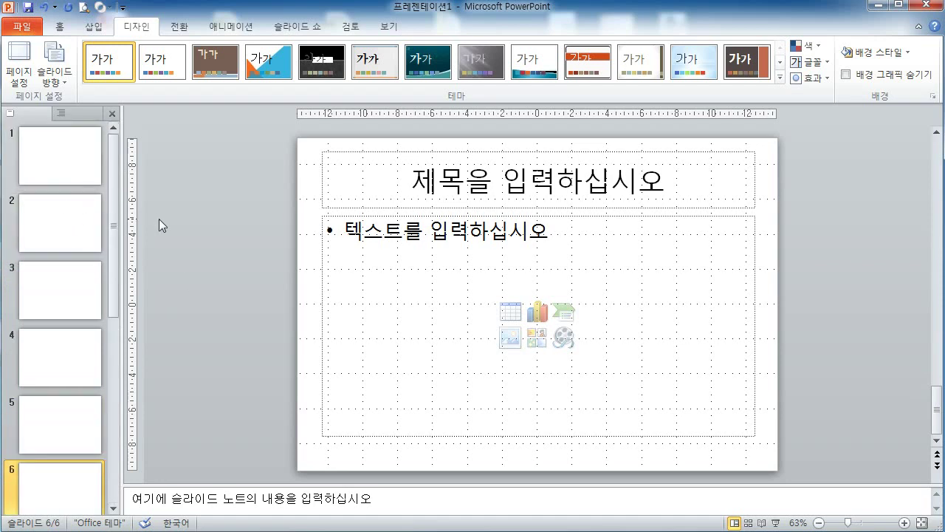
pyautogui.scroll(-1, 266, 268)
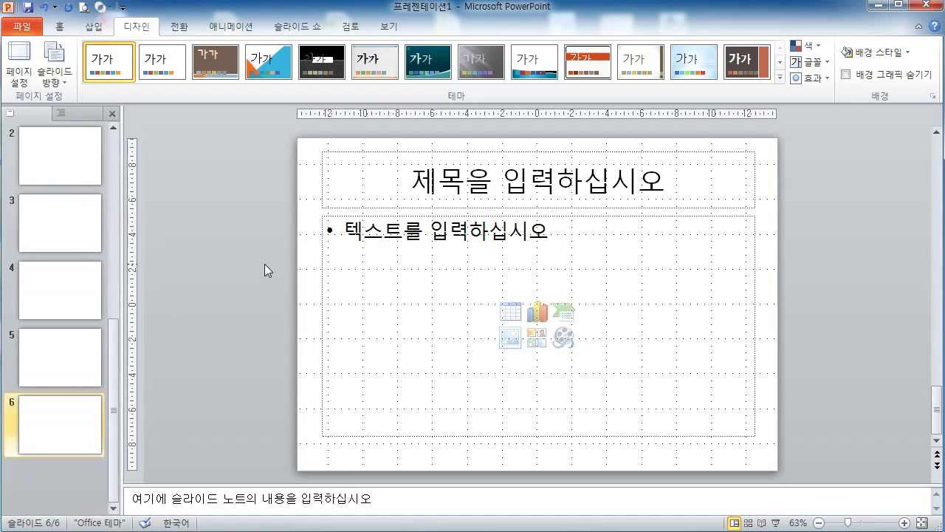
pyautogui.press('Up')
pyautogui.press('Up')
pyautogui.scroll(1, 79, 205)
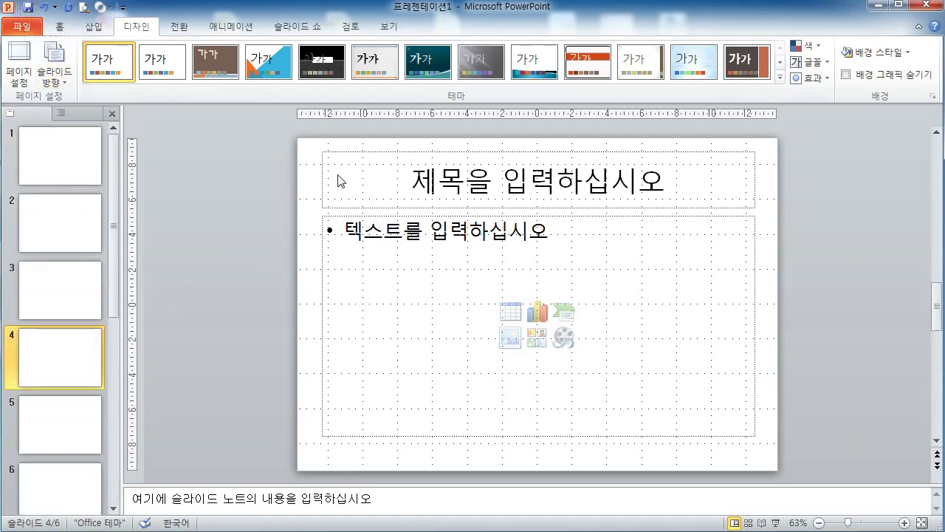
# Step: Save the presentation in the ITQ folder of the Documents library, naming it with the candidate's number, a hyphen and the candidate's full name
pyautogui.hotkey('ctrl', 's')
pyautogui.click(68, 184)
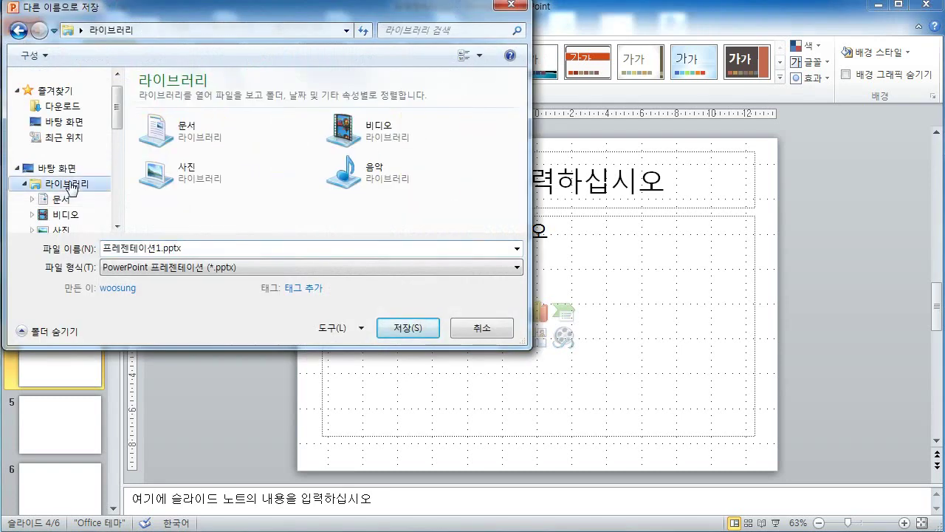
pyautogui.doubleClick(156, 129)
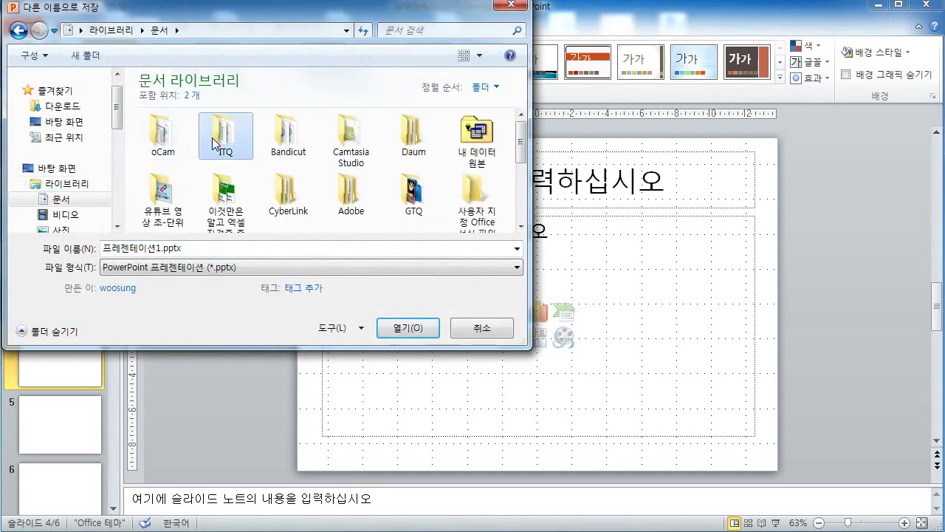
pyautogui.doubleClick(221, 133)
pyautogui.write('12345678')
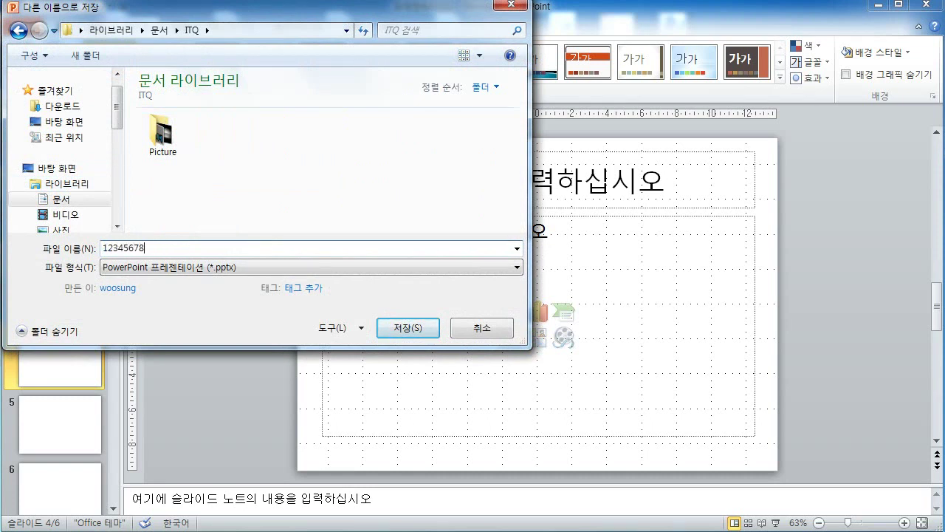
pyautogui.write('-홍길동')
pyautogui.press('Return')
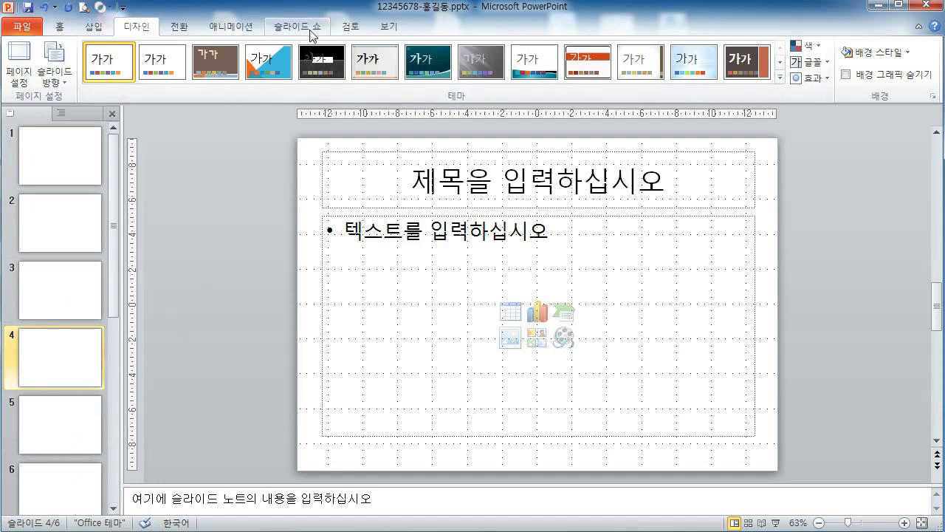
# Step: Open the slide master for editing and select the Title and Content layout
pyautogui.click(350, 26)
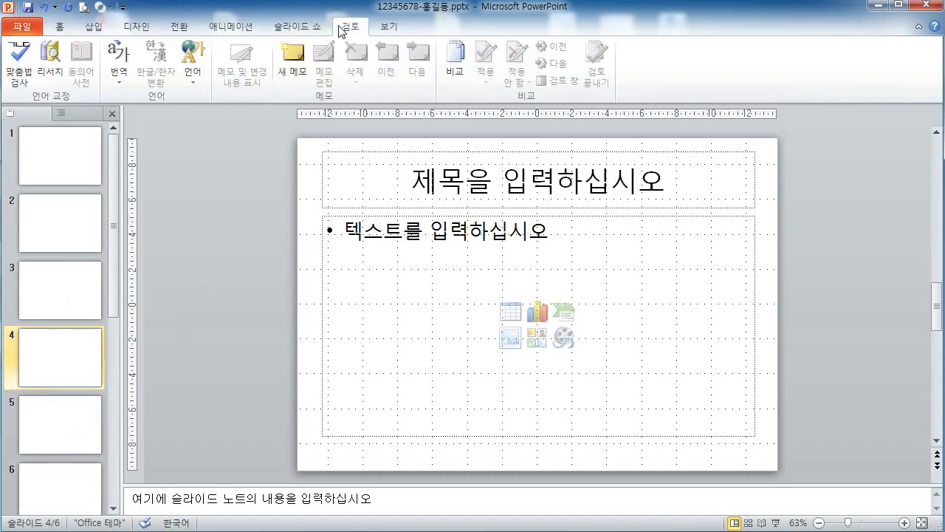
pyautogui.click(375, 29)
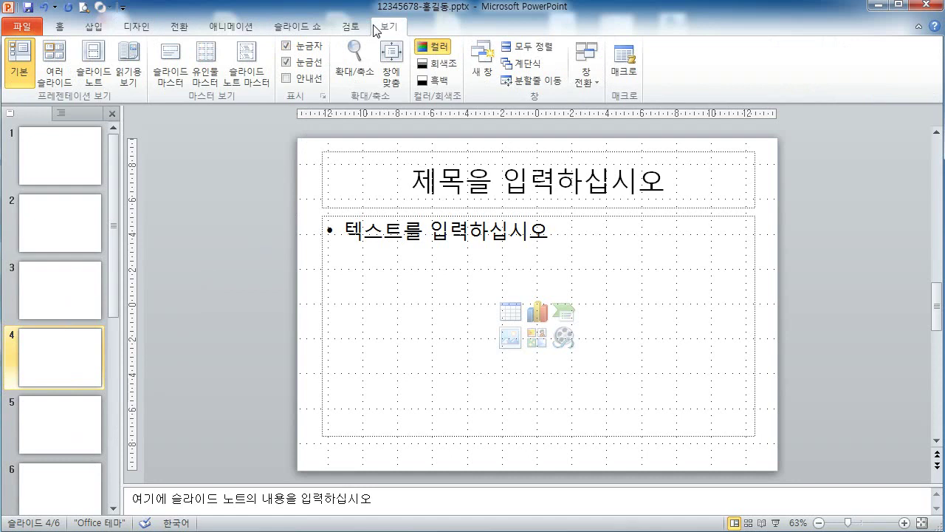
pyautogui.click(174, 73)
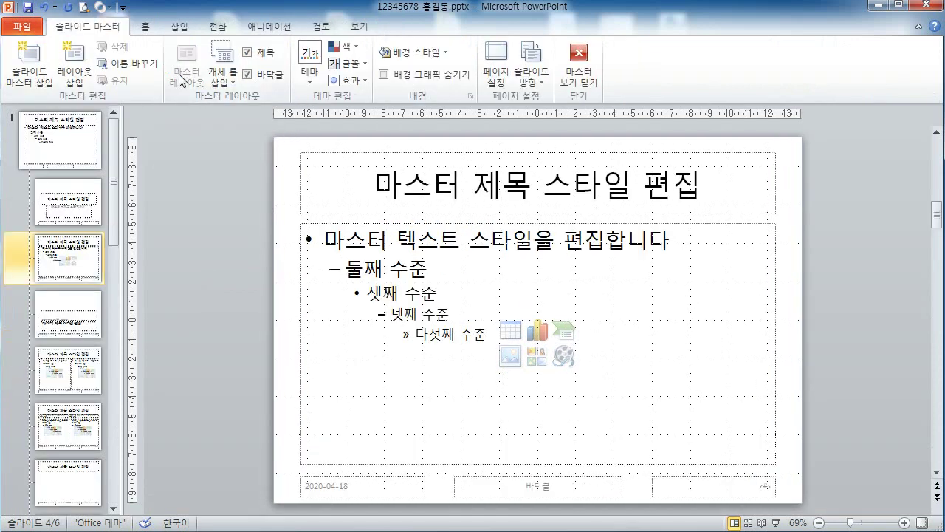
pyautogui.click(73, 257)
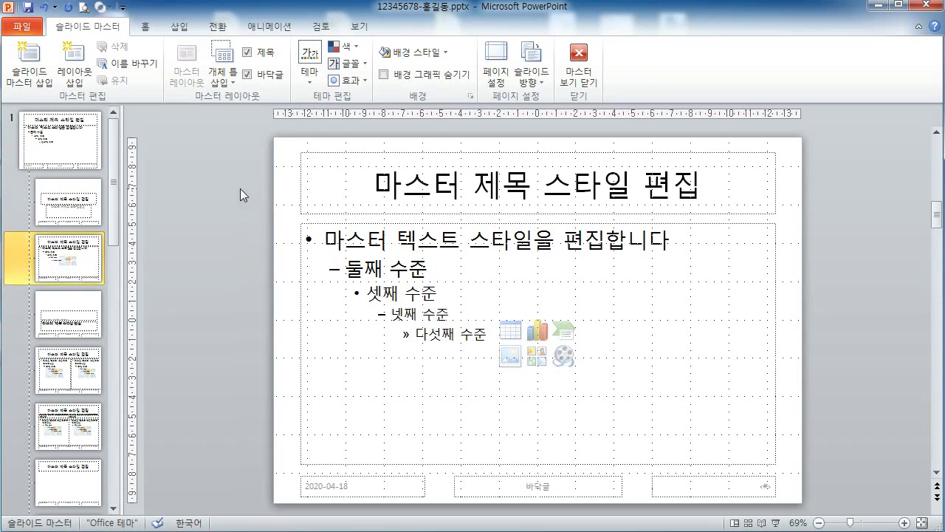
# Step: Draw a snip diagonal corner rectangle across the full width of the layout's upper edge, covering most of the title area
pyautogui.click(188, 27)
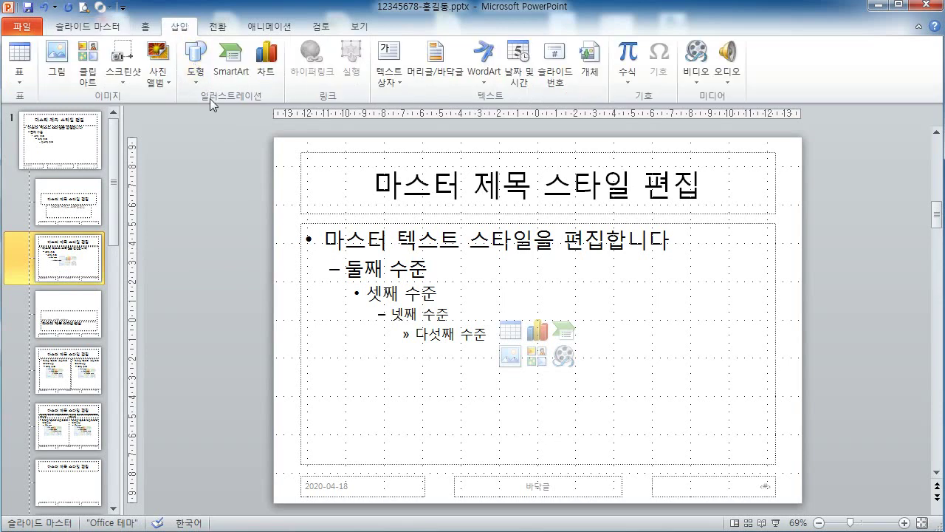
pyautogui.click(194, 77)
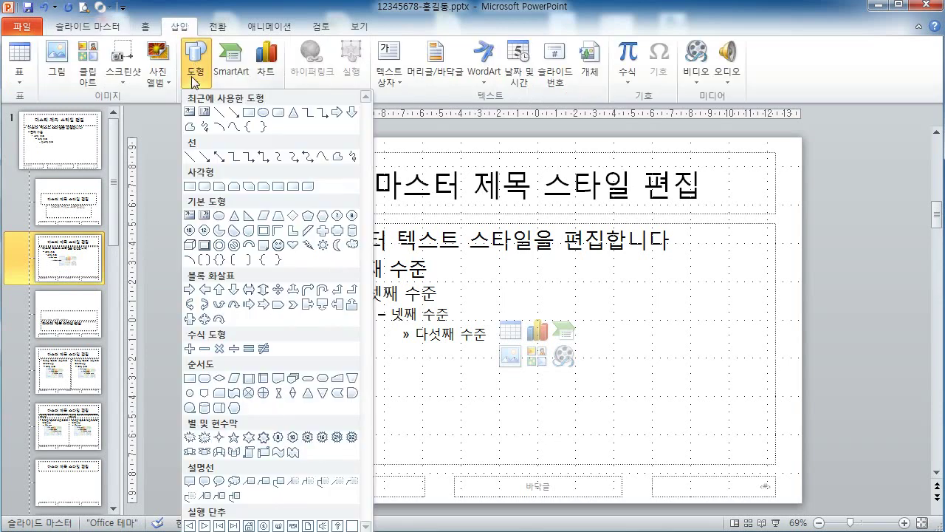
pyautogui.click(251, 189)
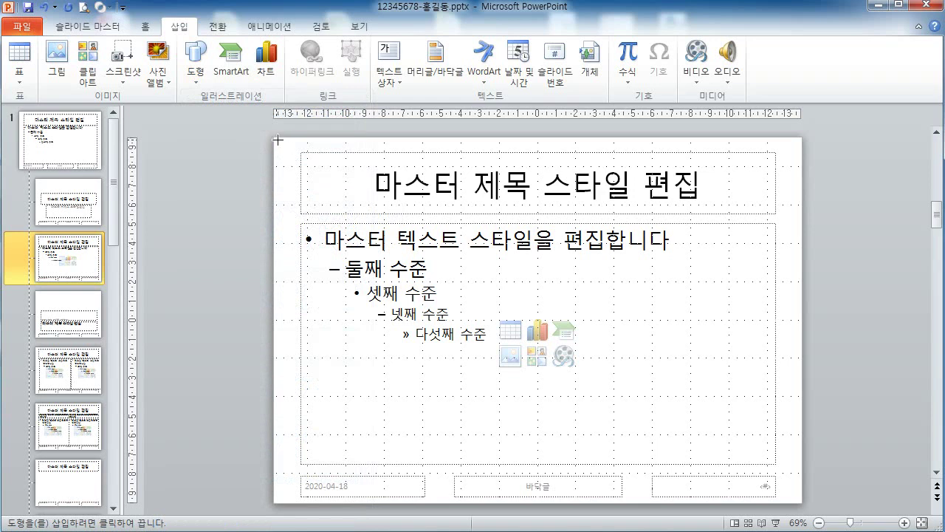
pyautogui.moveTo(275, 138); pyautogui.dragTo(802, 205)
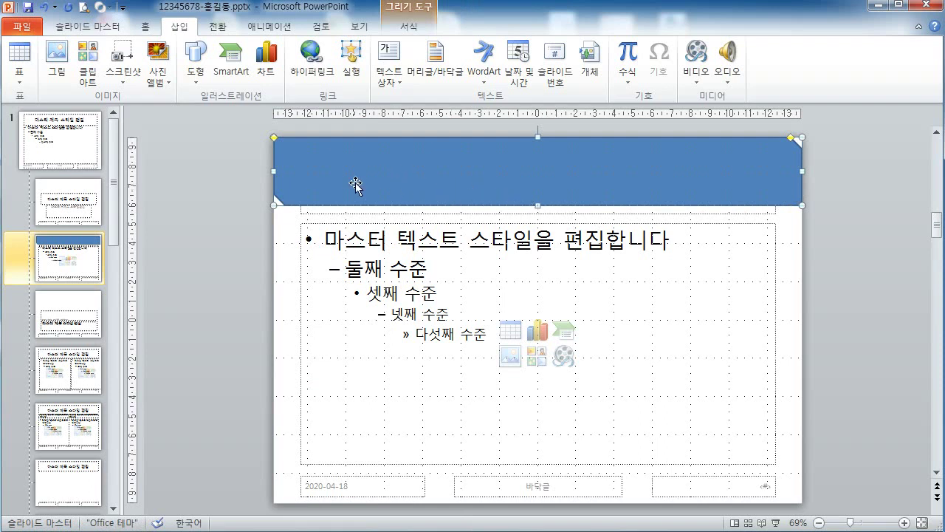
# Step: Remove the outline of the snipped rectangle and fill it with Aqua, Accent 5, Lighter 40%
pyautogui.rightClick(320, 168)
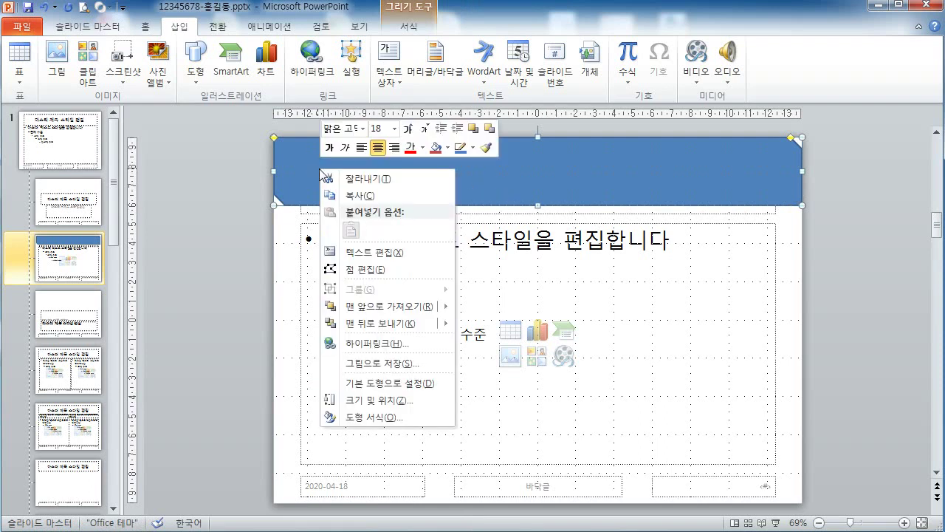
pyautogui.click(472, 148)
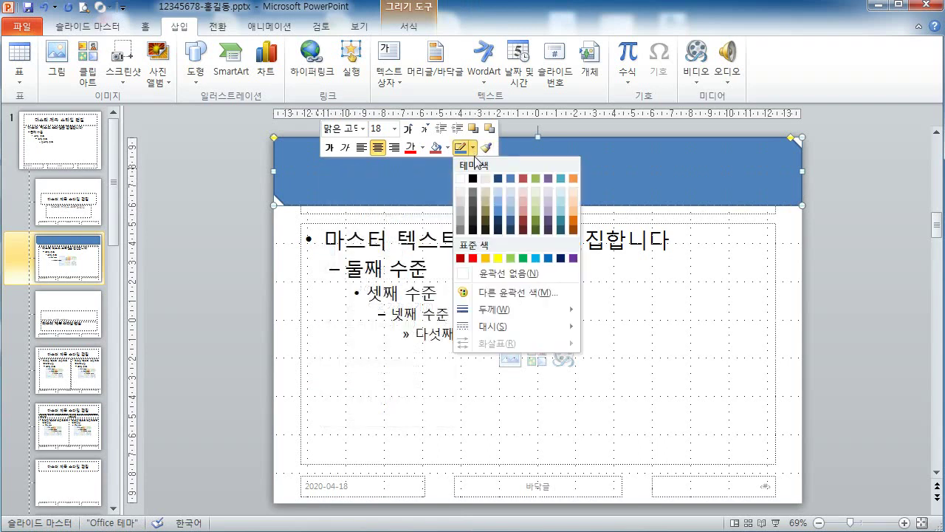
pyautogui.click(531, 275)
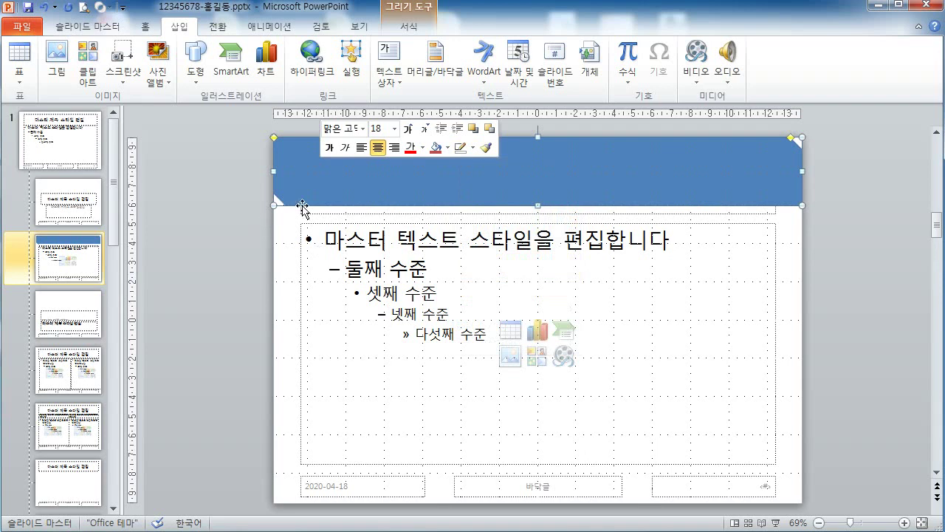
pyautogui.click(448, 147)
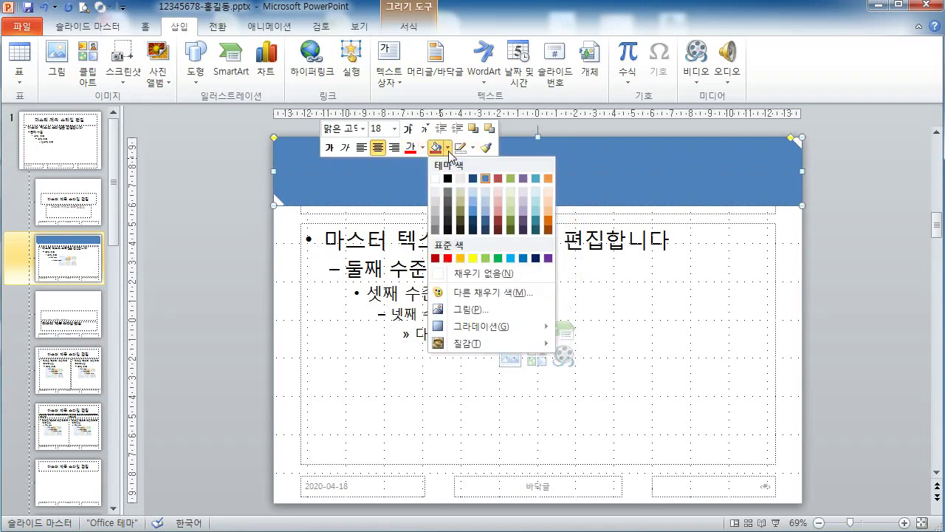
pyautogui.click(536, 210)
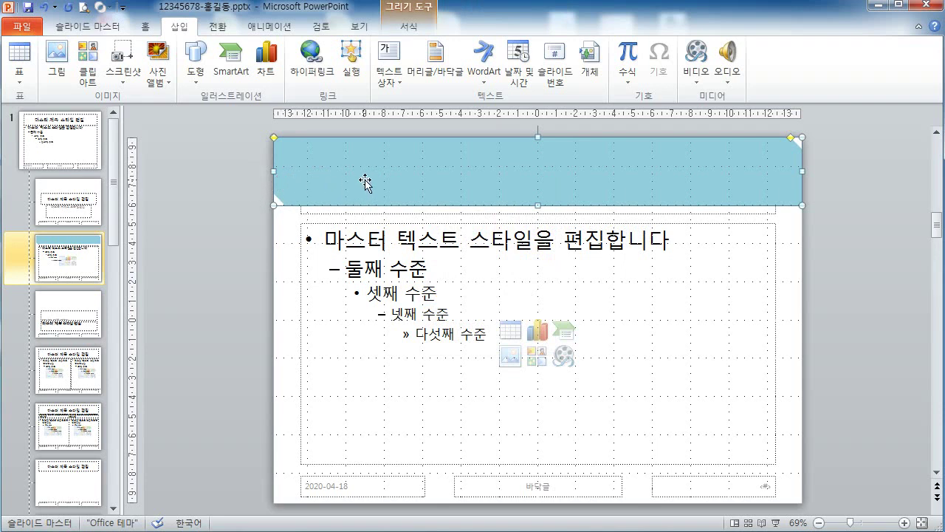
pyautogui.click(231, 183)
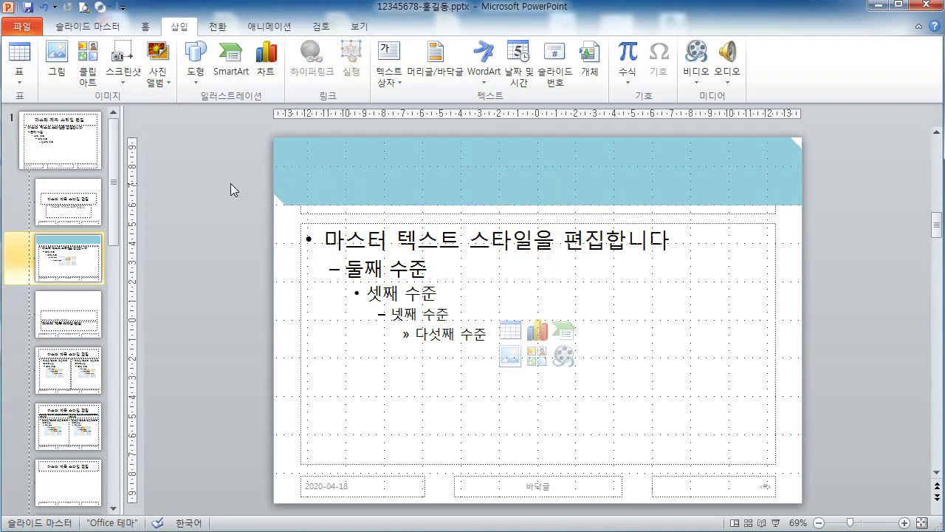
# Step: Duplicate the aqua snipped rectangle and fill the copy with Aqua, Accent 5, Lighter 80%
pyautogui.click(353, 175)
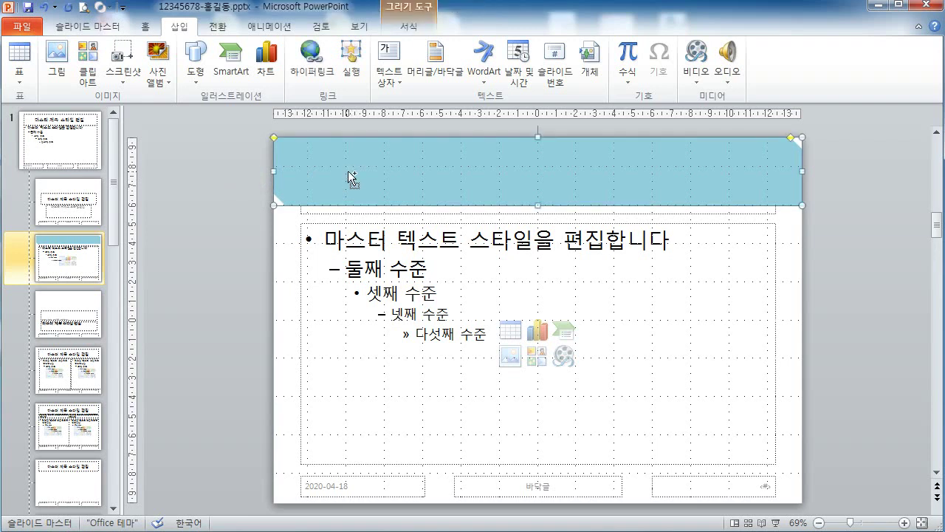
pyautogui.hotkey('ctrl', 'd')
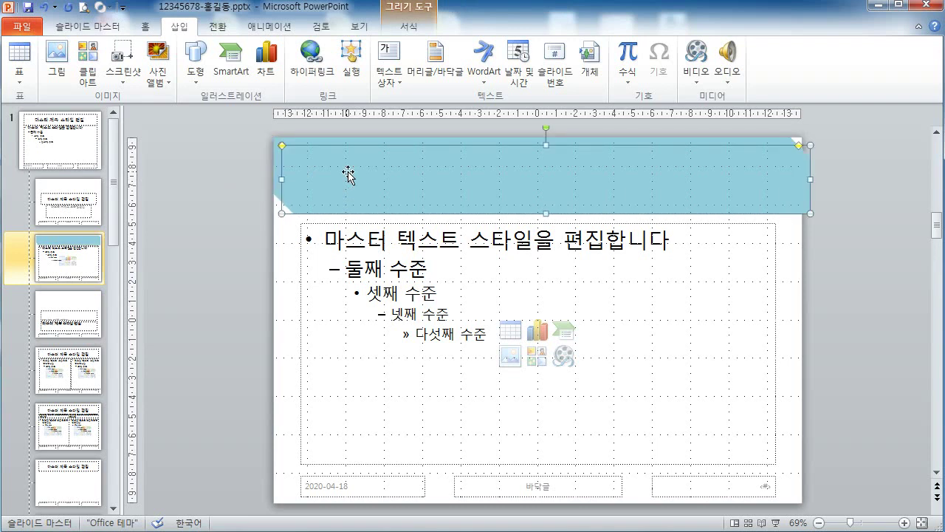
pyautogui.rightClick(349, 176)
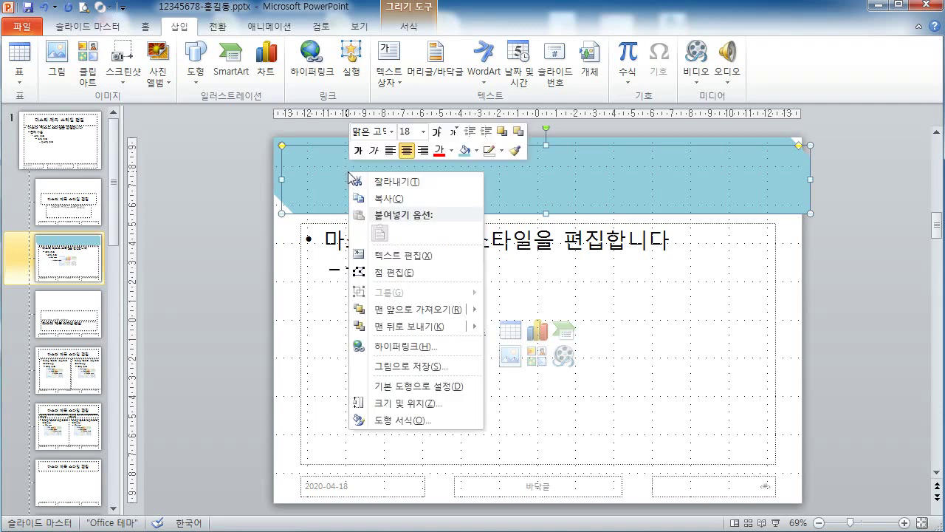
pyautogui.click(476, 151)
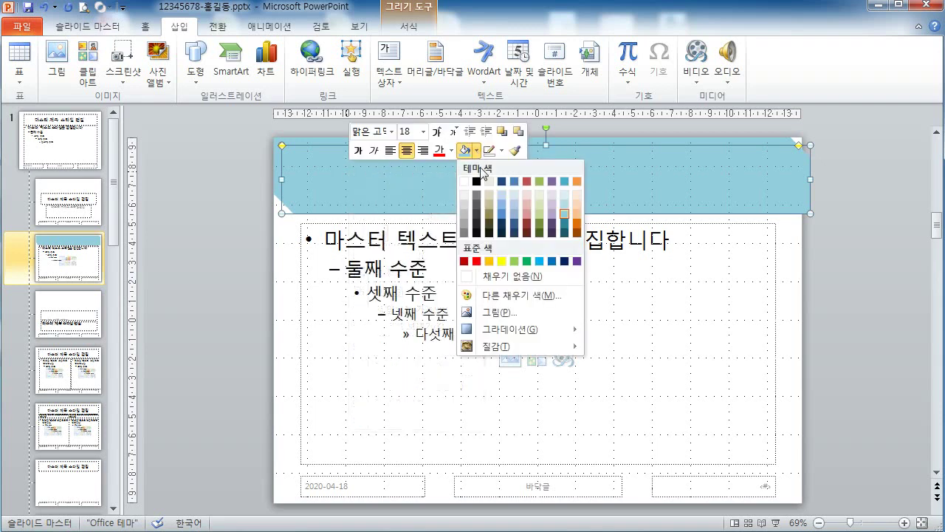
pyautogui.click(562, 193)
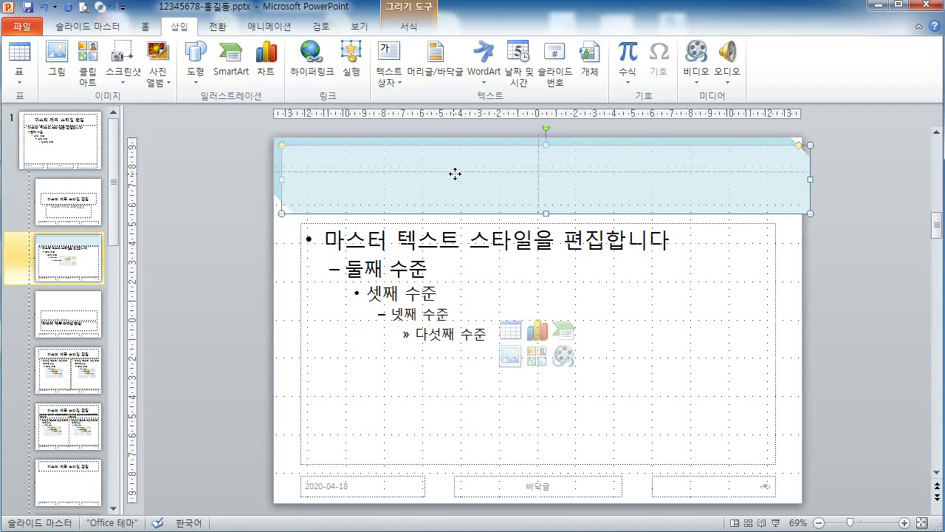
# Step: Align the lighter copy exactly over the original rectangle and move its left edge inward, exposing a narrow strip of the darker shape
pyautogui.moveTo(455, 173); pyautogui.dragTo(456, 177)
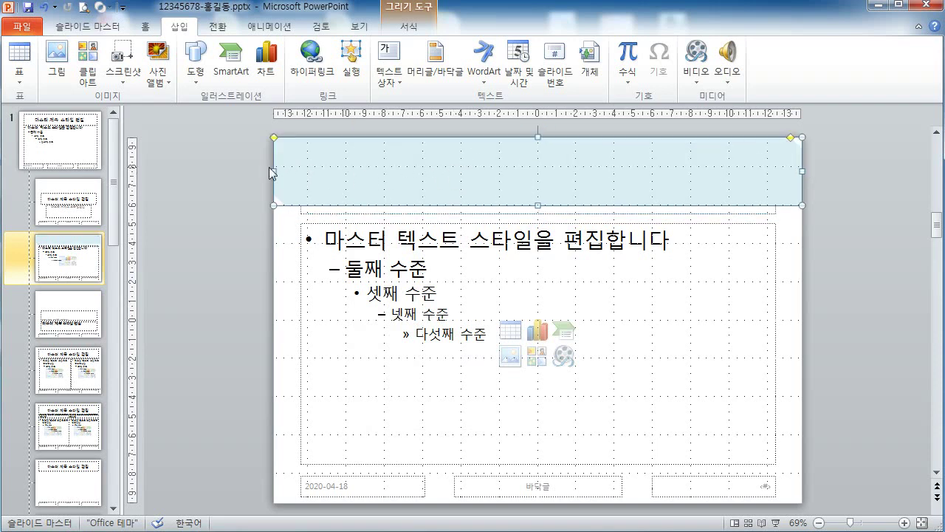
pyautogui.moveTo(297, 173); pyautogui.dragTo(303, 172)
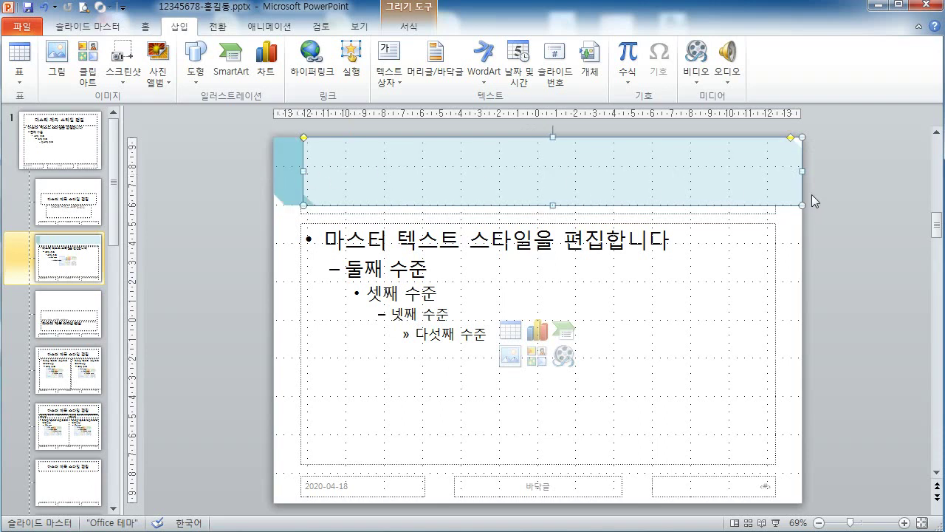
# Step: Narrow the lighter snipped rectangle from both sides to about 24.4 cm wide, leaving matching darker strips at its two ends
pyautogui.moveTo(802, 172); pyautogui.dragTo(780, 172)
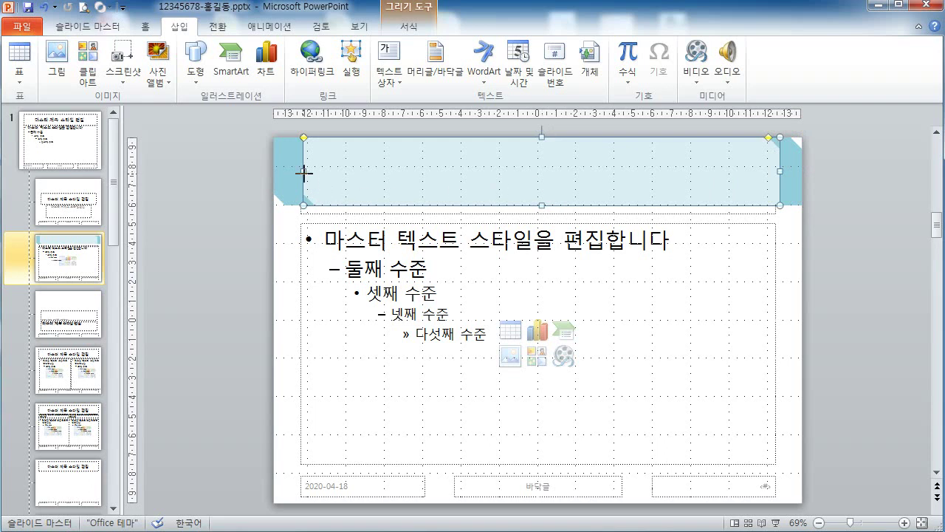
pyautogui.moveTo(303, 173); pyautogui.dragTo(274, 186)
pyautogui.click(223, 200)
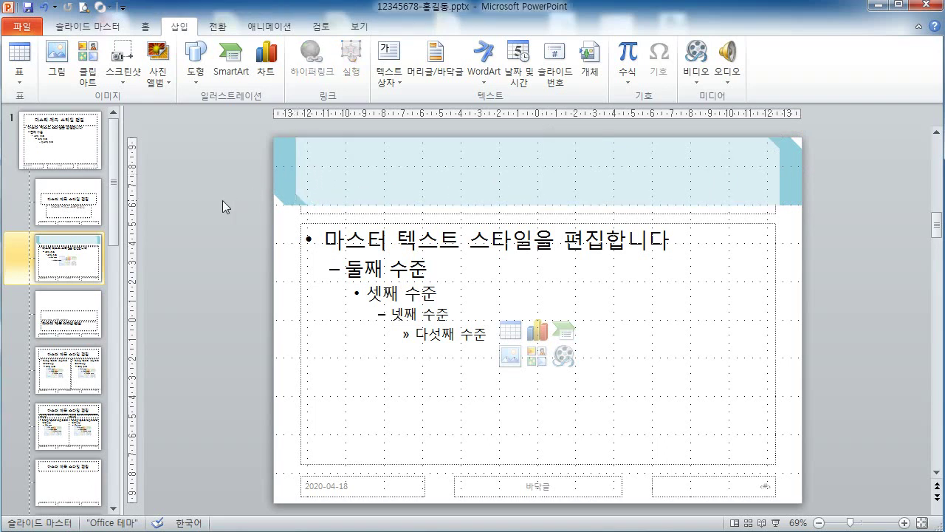
pyautogui.click(427, 188)
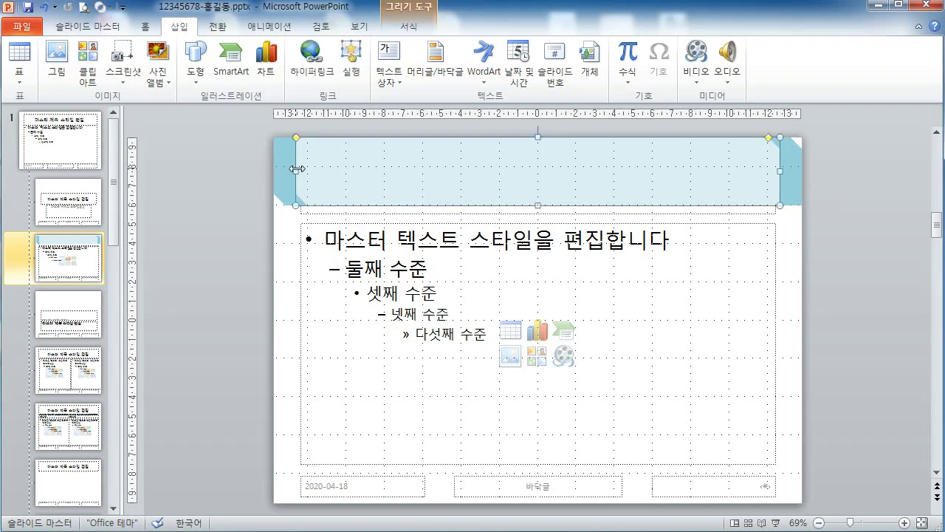
pyautogui.moveTo(304, 168); pyautogui.dragTo(311, 169)
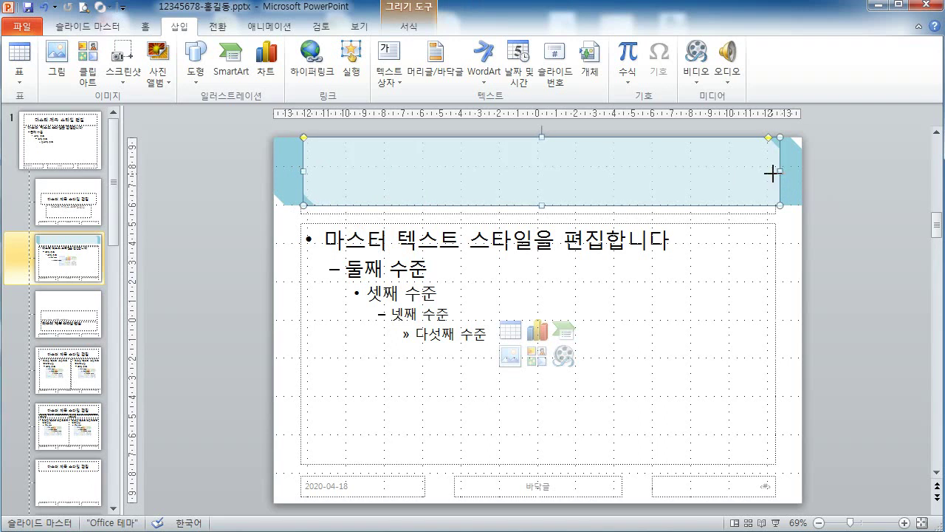
pyautogui.moveTo(772, 173); pyautogui.dragTo(765, 173)
pyautogui.click(898, 248)
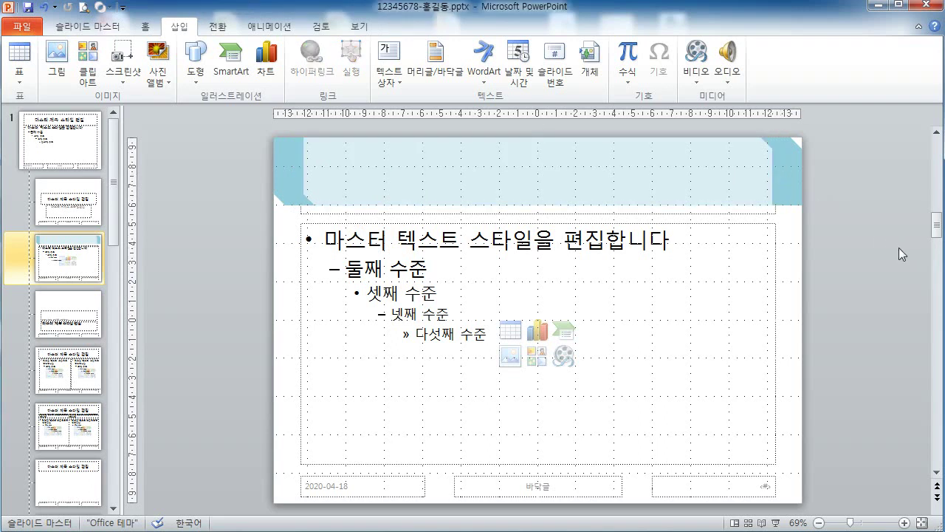
pyautogui.click(709, 176)
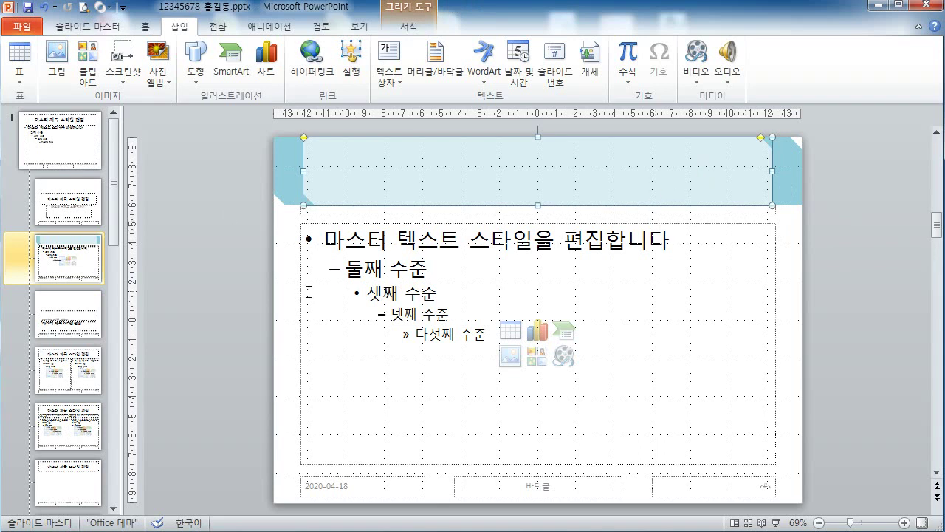
pyautogui.click(227, 208)
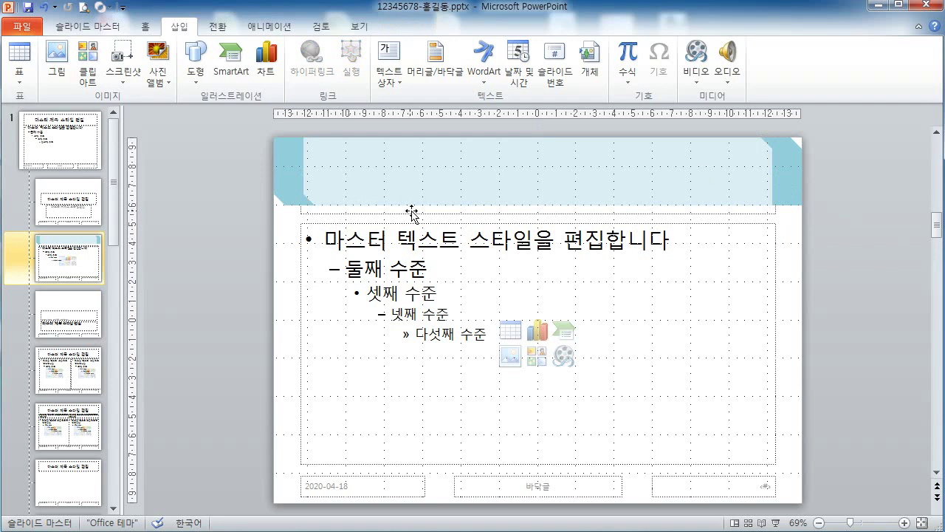
# Step: Send the lighter snipped rectangle to the back, followed by the darker one, so both lie behind the title text
pyautogui.click(364, 172)
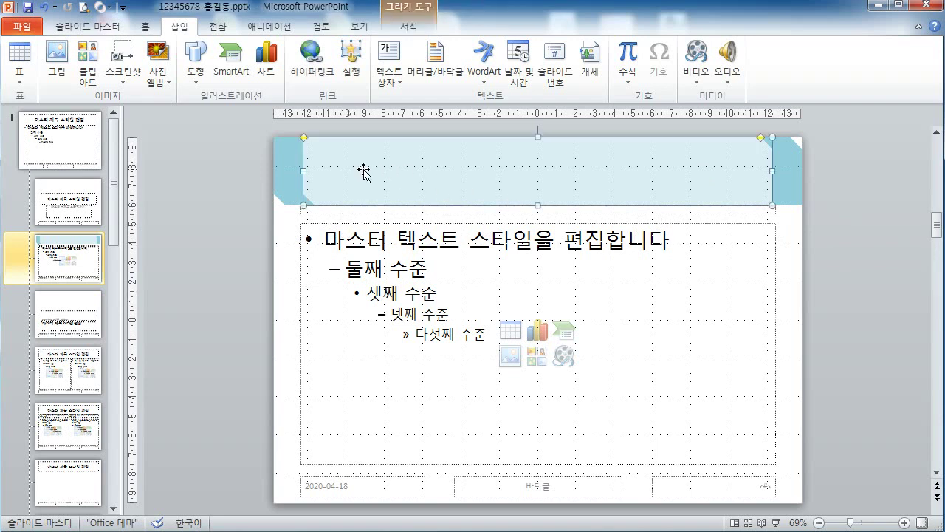
pyautogui.rightClick(364, 171)
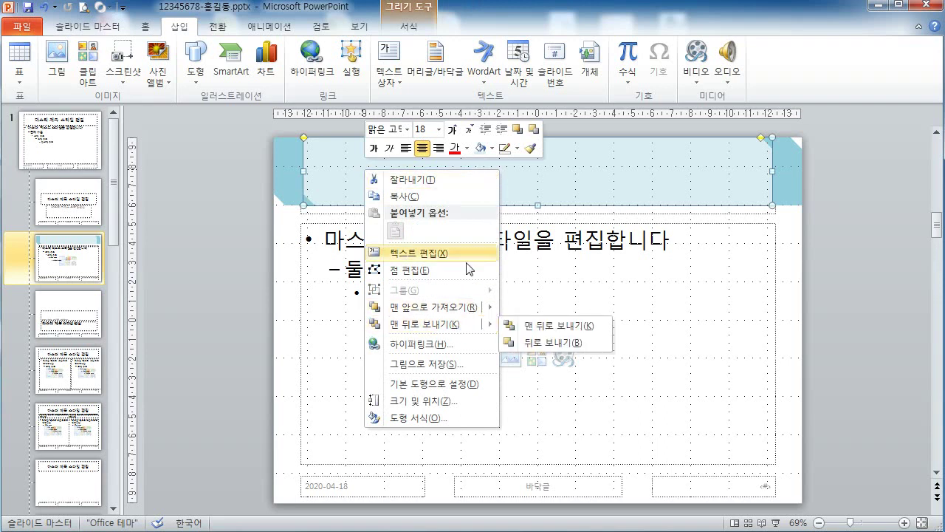
pyautogui.click(409, 25)
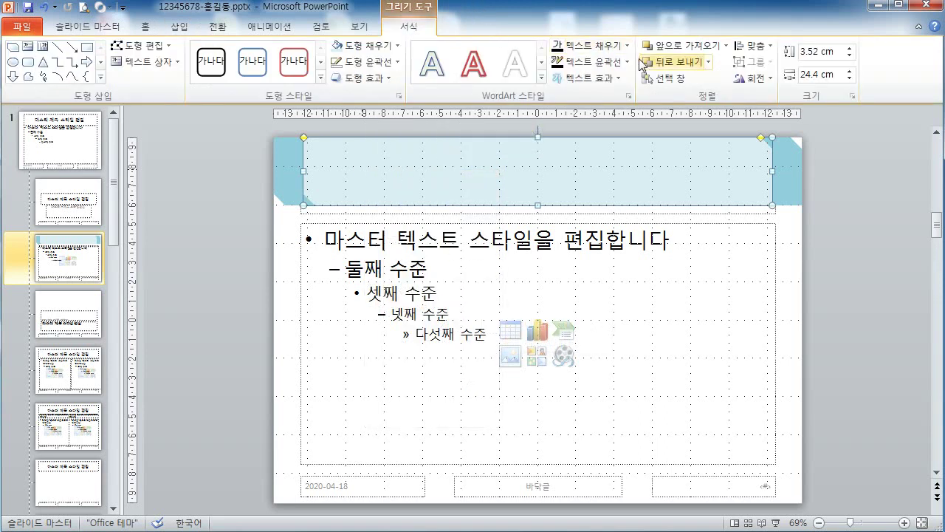
pyautogui.click(705, 63)
pyautogui.click(709, 63)
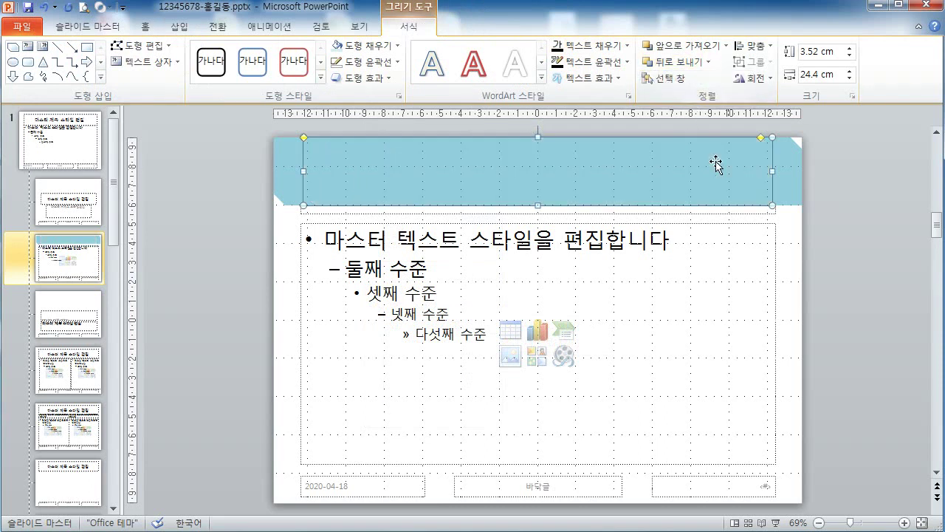
pyautogui.moveTo(773, 171); pyautogui.dragTo(803, 171)
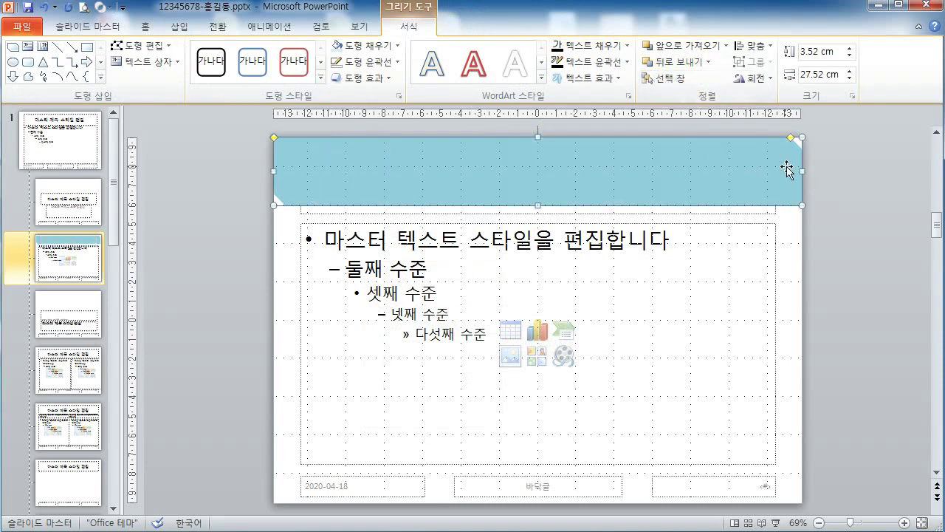
pyautogui.click(712, 67)
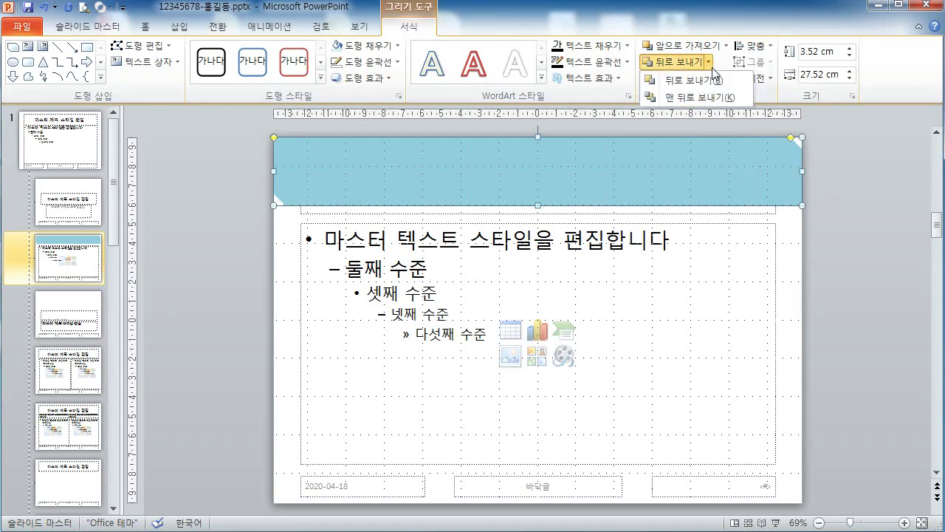
pyautogui.click(702, 97)
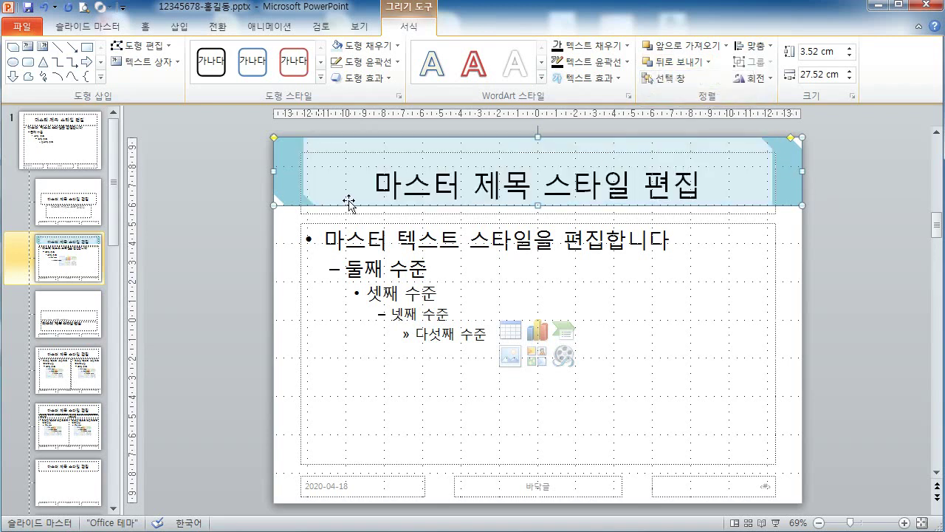
# Step: Resize the title placeholder vertically to about 3.52 cm so it matches the height of the title band
pyautogui.click(250, 224)
pyautogui.click(316, 214)
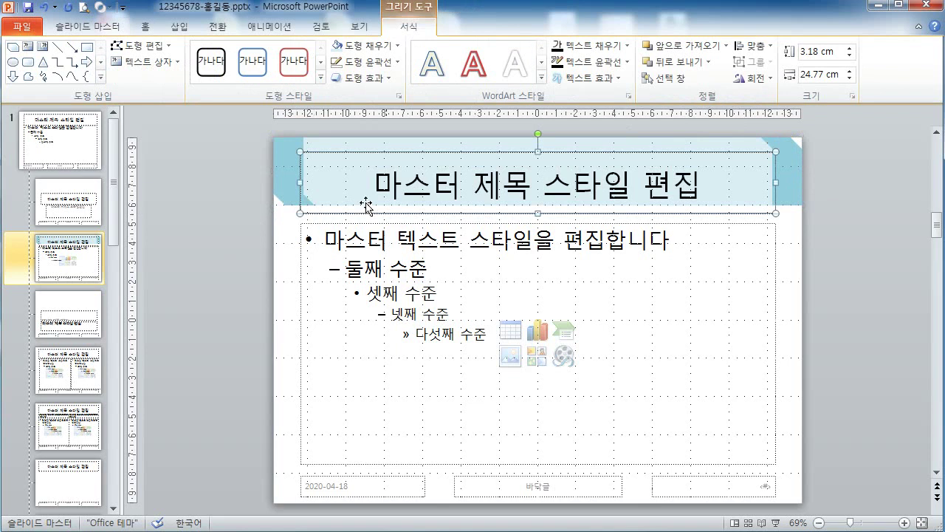
pyautogui.moveTo(538, 151); pyautogui.dragTo(539, 137)
pyautogui.moveTo(539, 214); pyautogui.dragTo(539, 204)
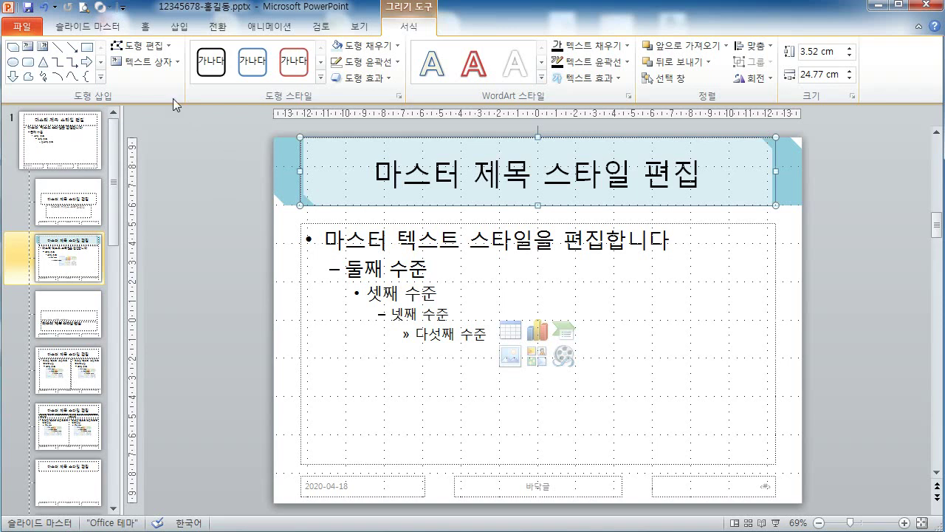
# Step: Set the title placeholder's font to 굴림 at size 40
pyautogui.click(140, 27)
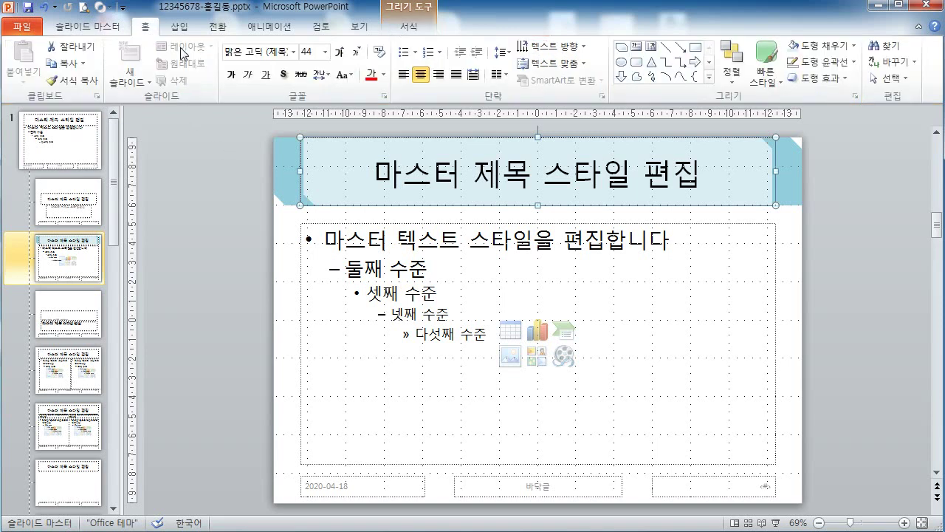
pyautogui.click(251, 51)
pyautogui.write('굴림')
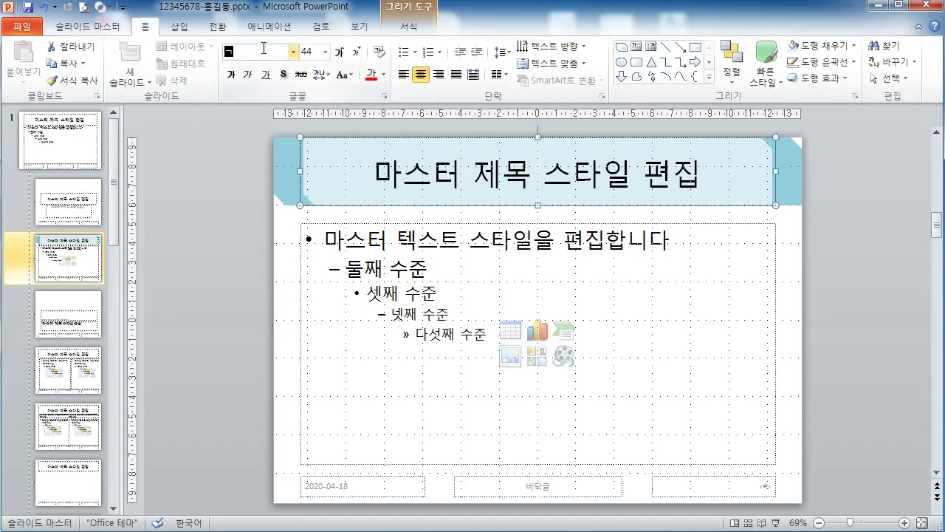
pyautogui.press('Return')
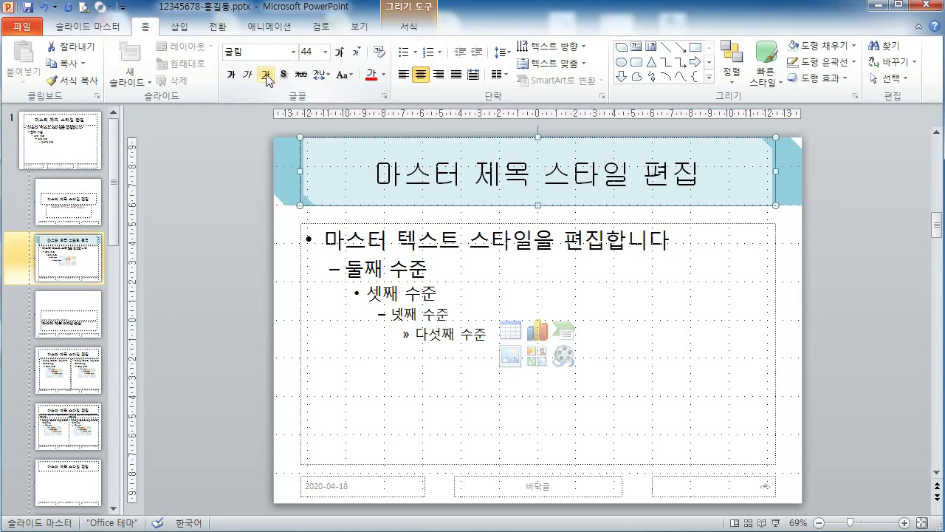
pyautogui.click(309, 49)
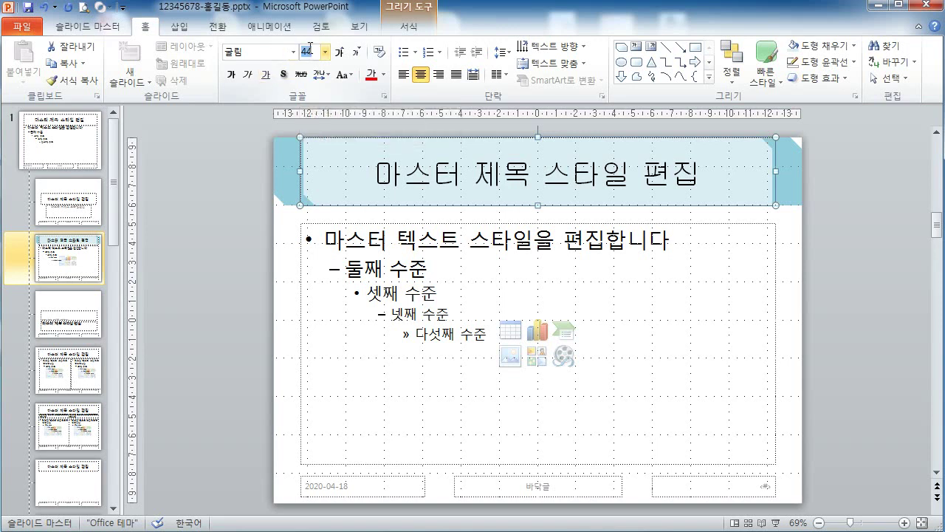
pyautogui.write('40')
pyautogui.press('Return')
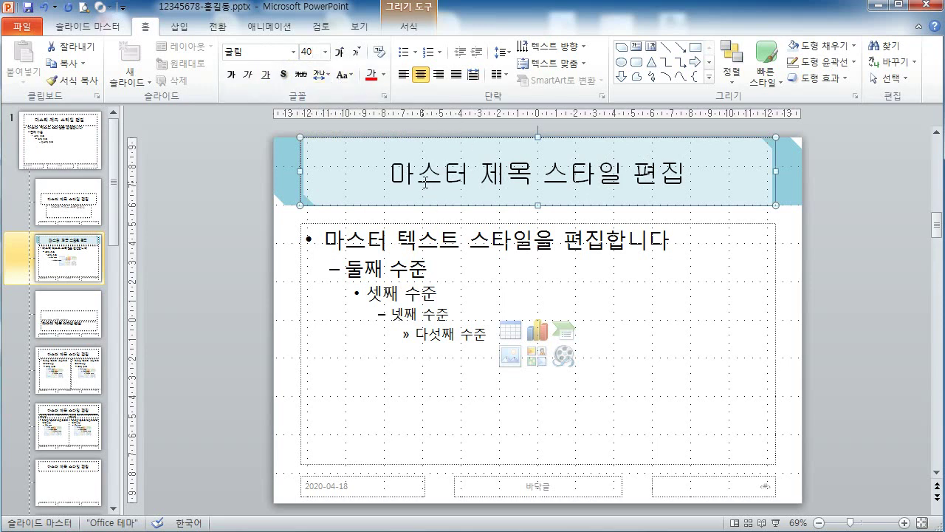
pyautogui.click(203, 222)
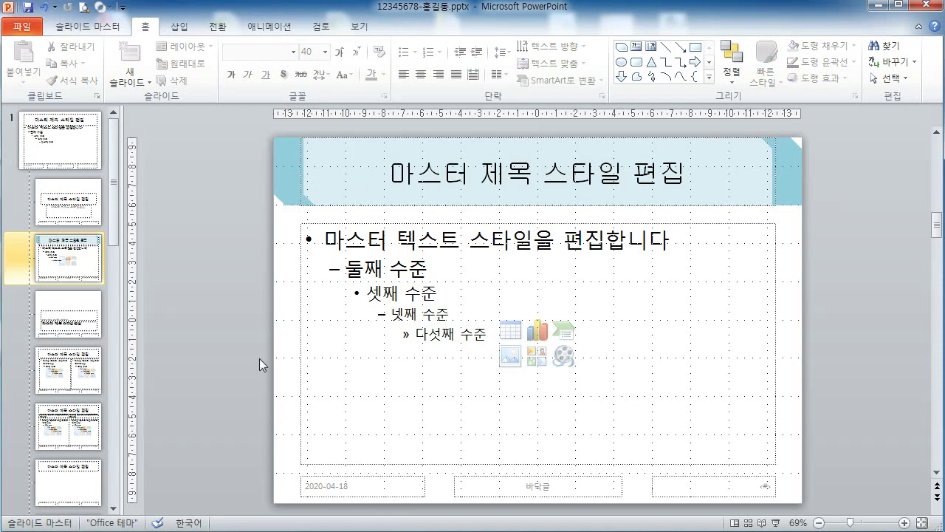
# Step: Insert the picture 로고1.jpg from the ITQ > Picture folder in the Documents library
pyautogui.click(179, 27)
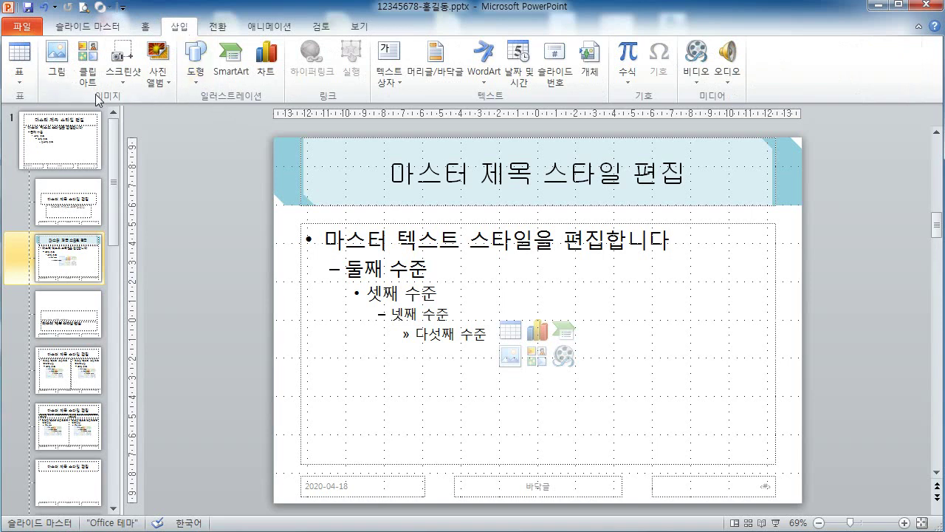
pyautogui.click(65, 71)
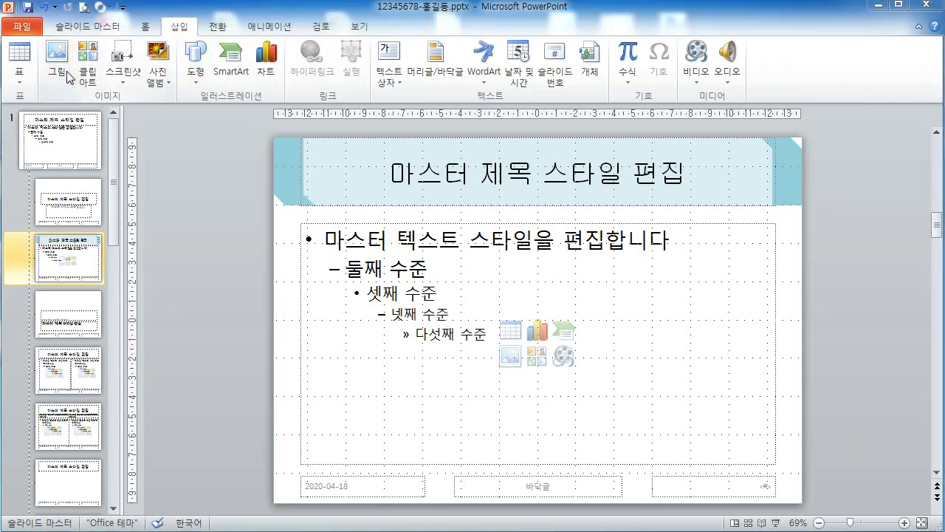
pyautogui.click(67, 205)
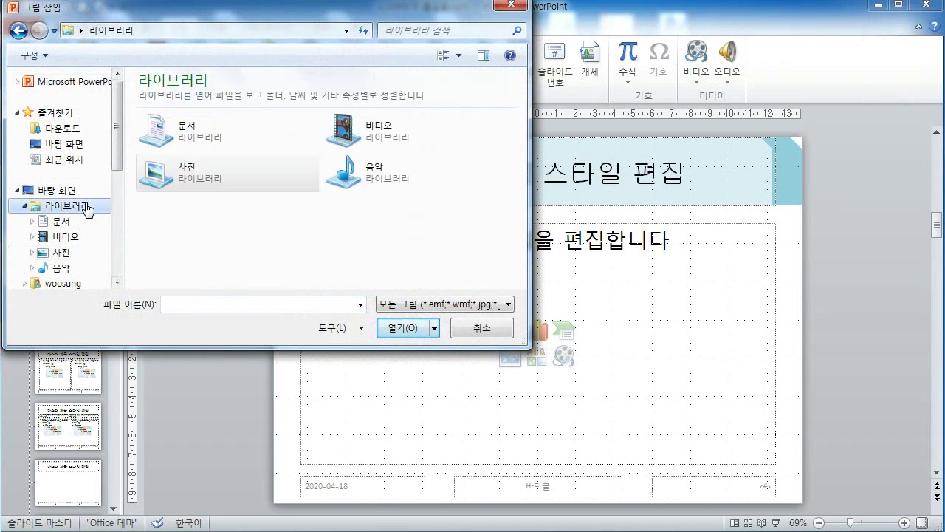
pyautogui.doubleClick(193, 139)
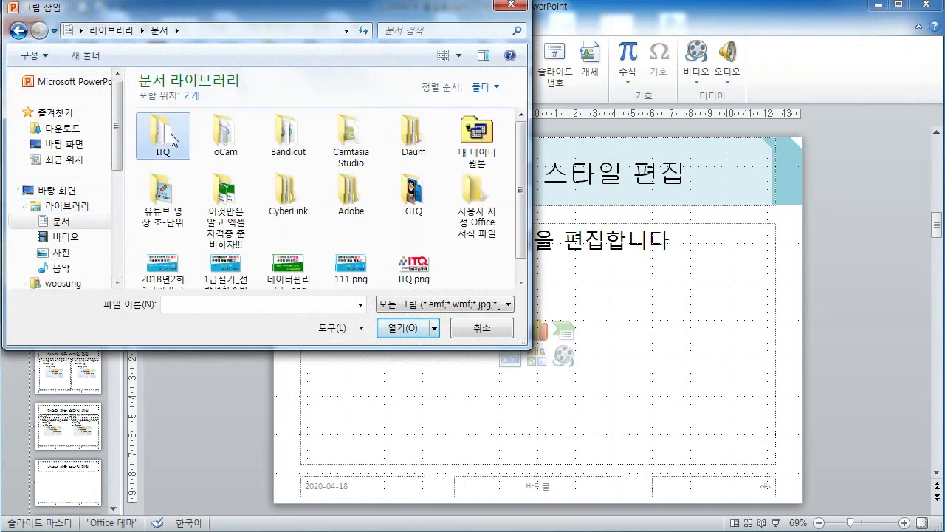
pyautogui.doubleClick(171, 135)
pyautogui.doubleClick(164, 135)
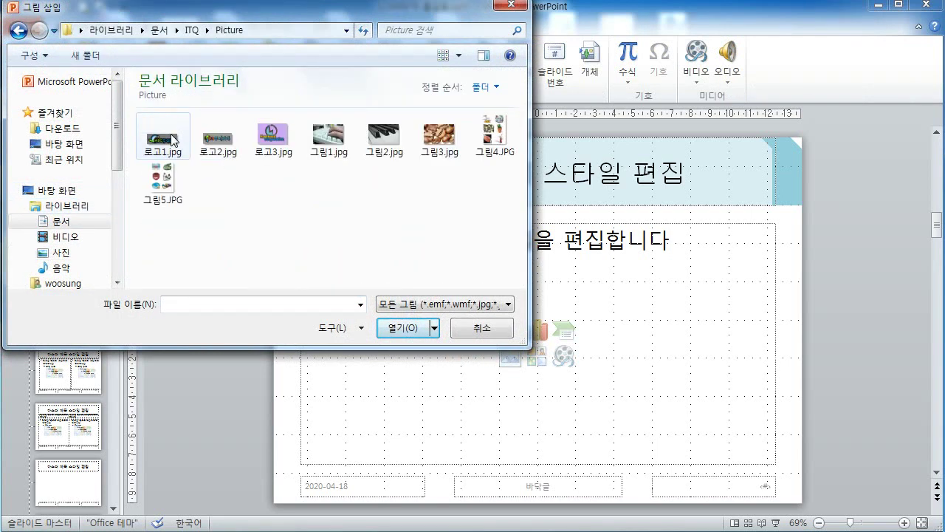
pyautogui.click(174, 140)
pyautogui.doubleClick(174, 140)
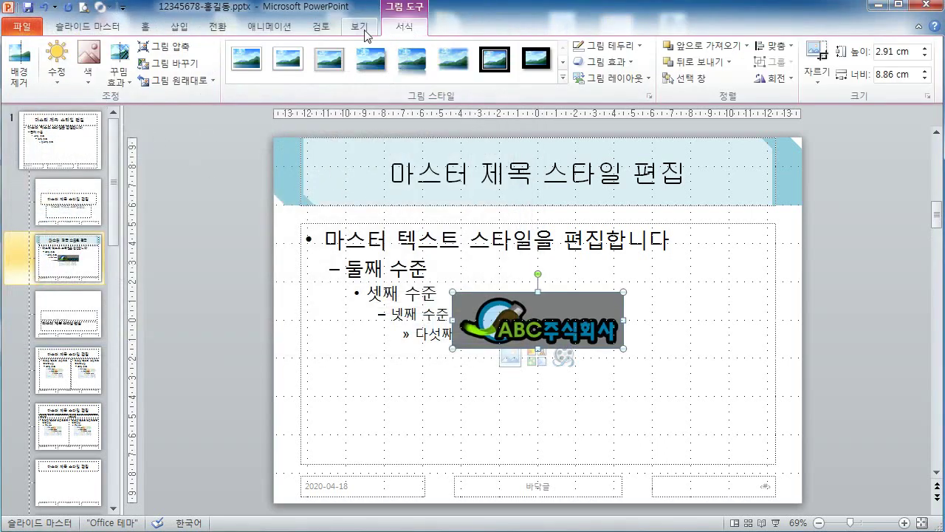
# Step: Make the logo's gray background transparent with Set Transparent Color
pyautogui.click(95, 80)
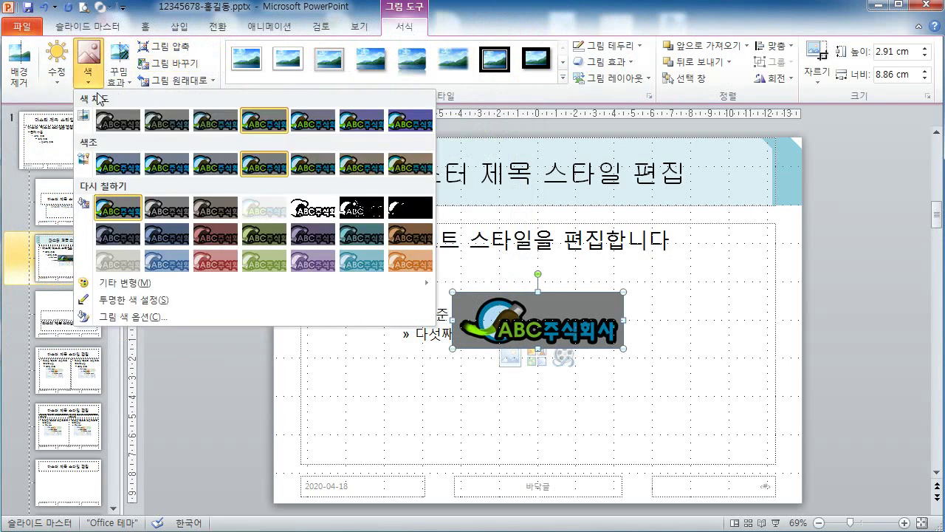
pyautogui.click(145, 299)
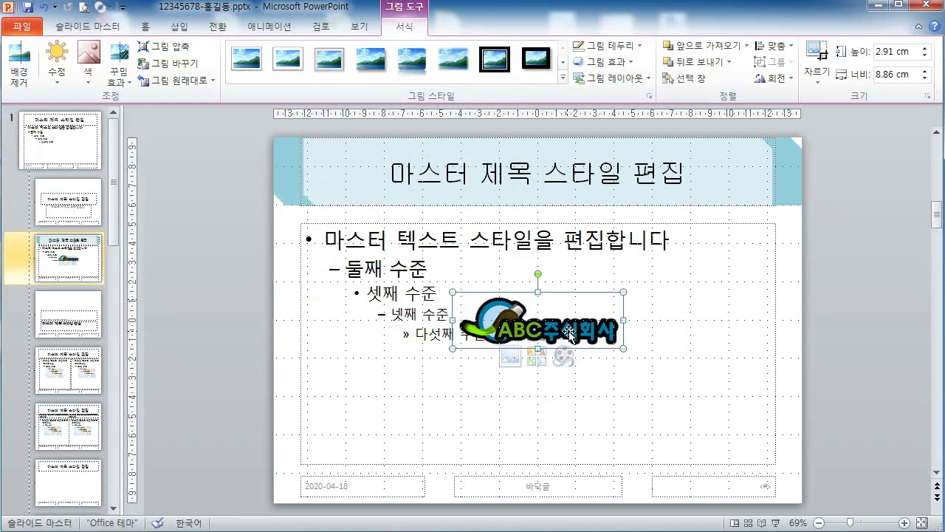
pyautogui.click(569, 333)
# Step: Move the logo to the slide's lower-left corner and shrink it proportionally to fit the footer area
pyautogui.moveTo(569, 333); pyautogui.dragTo(392, 488)
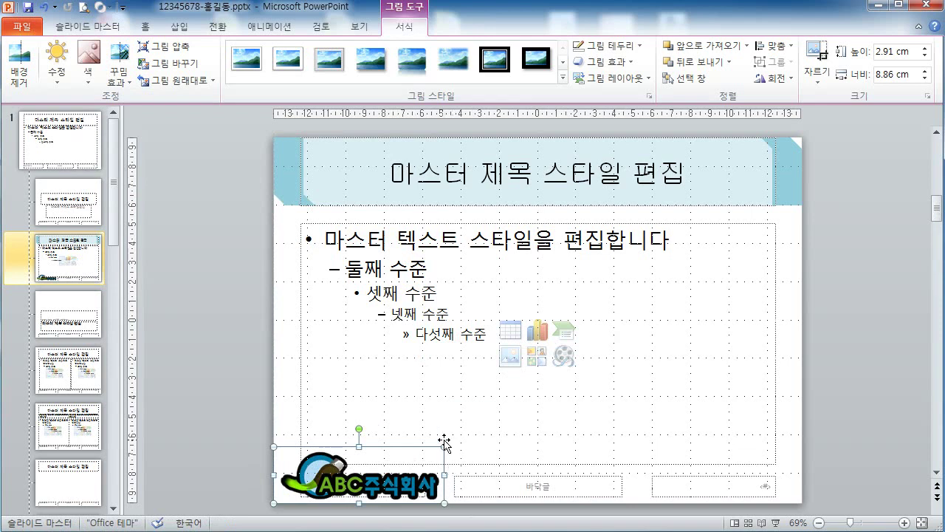
pyautogui.moveTo(443, 446); pyautogui.dragTo(385, 466)
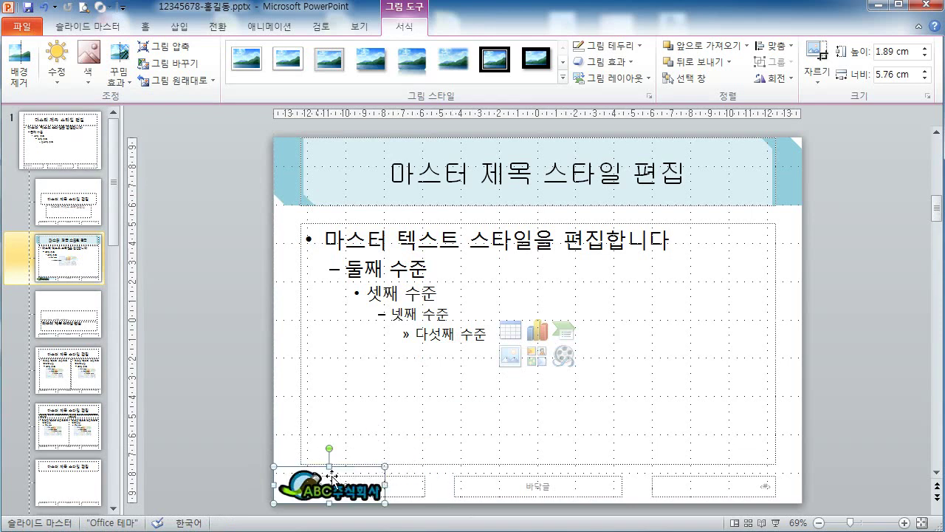
pyautogui.click(205, 461)
pyautogui.click(297, 491)
pyautogui.click(234, 454)
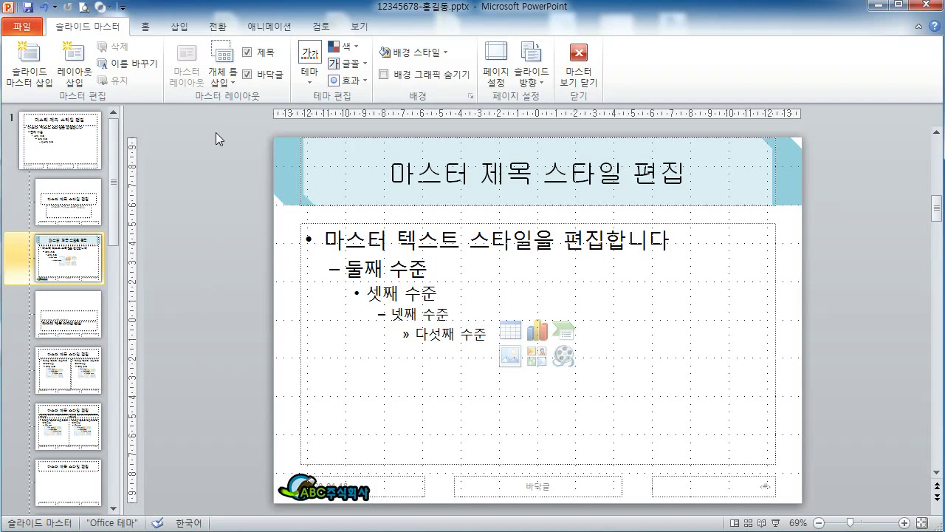
# Step: Add slide numbers to all slides through the header and footer settings, hiding them on the title slide
pyautogui.click(181, 28)
pyautogui.click(456, 76)
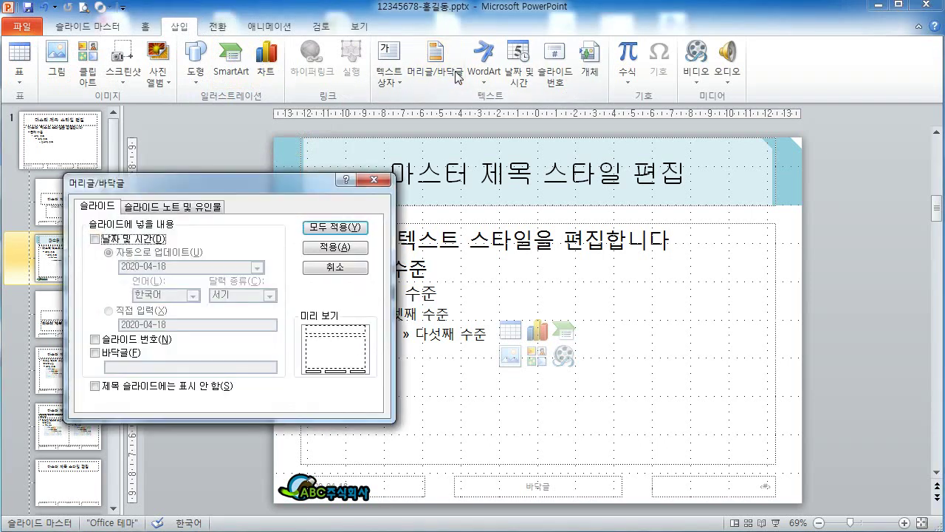
pyautogui.moveTo(249, 179); pyautogui.dragTo(364, 153)
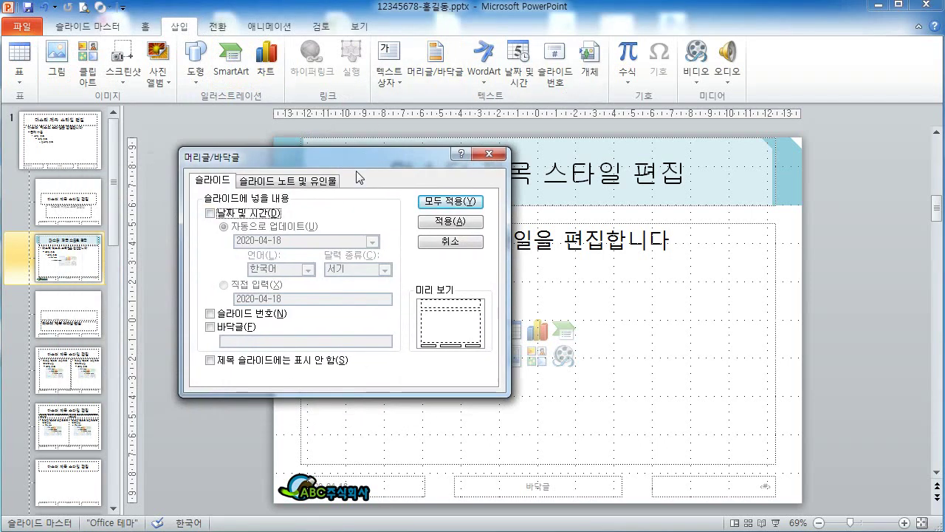
pyautogui.click(270, 320)
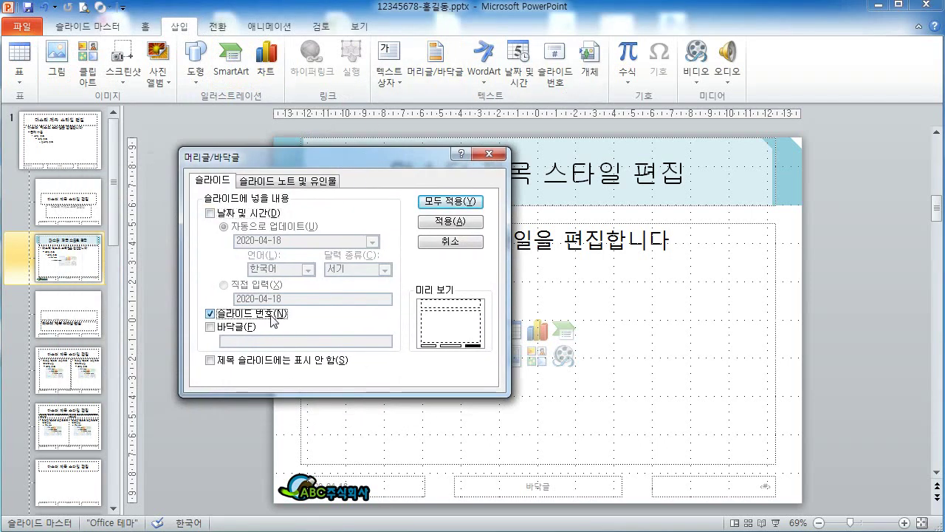
pyautogui.click(286, 362)
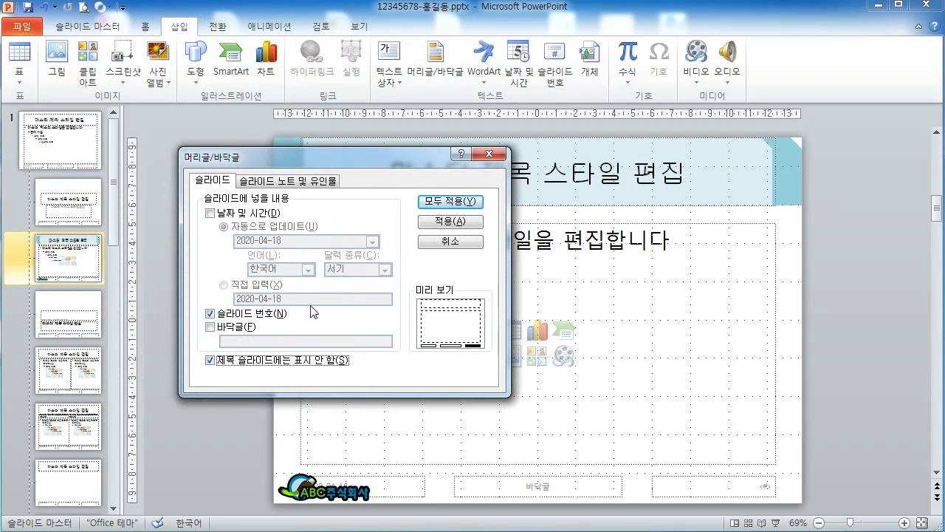
pyautogui.click(463, 207)
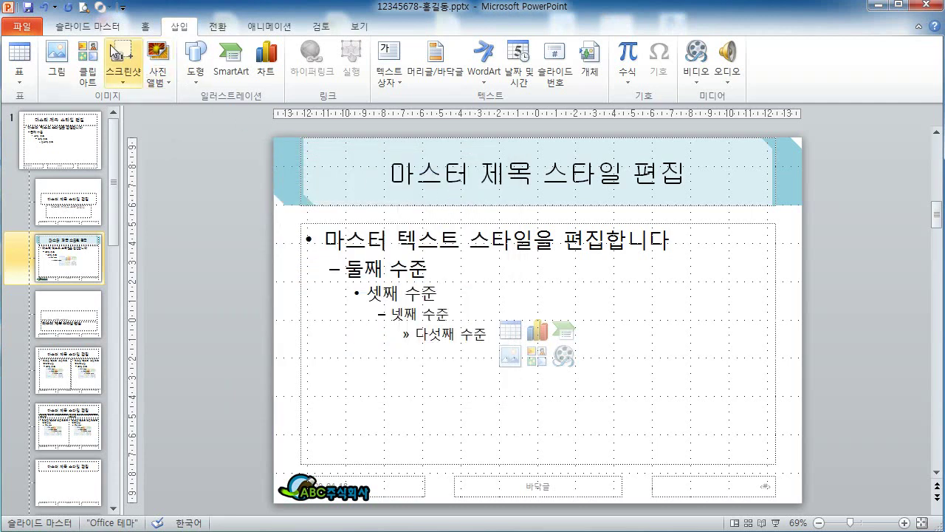
# Step: Close the slide master view and go to the presentation's first slide
pyautogui.click(94, 28)
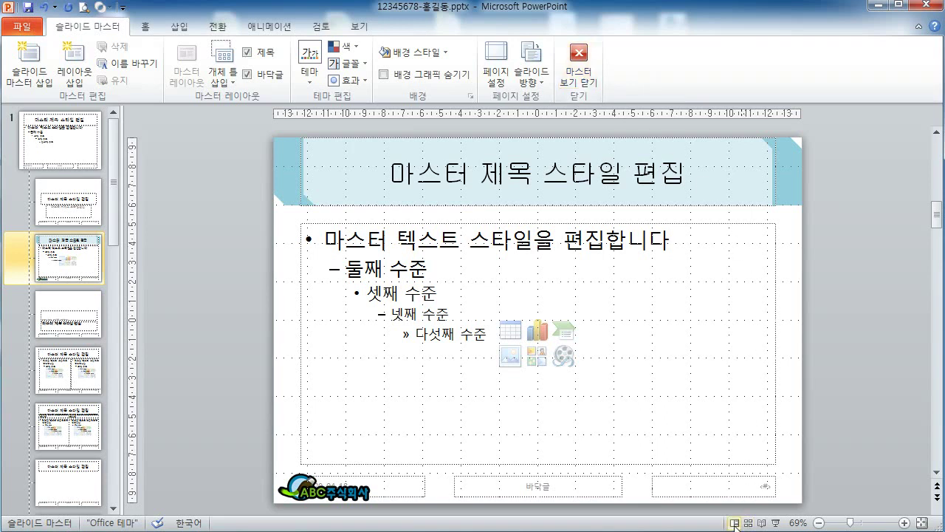
pyautogui.click(577, 80)
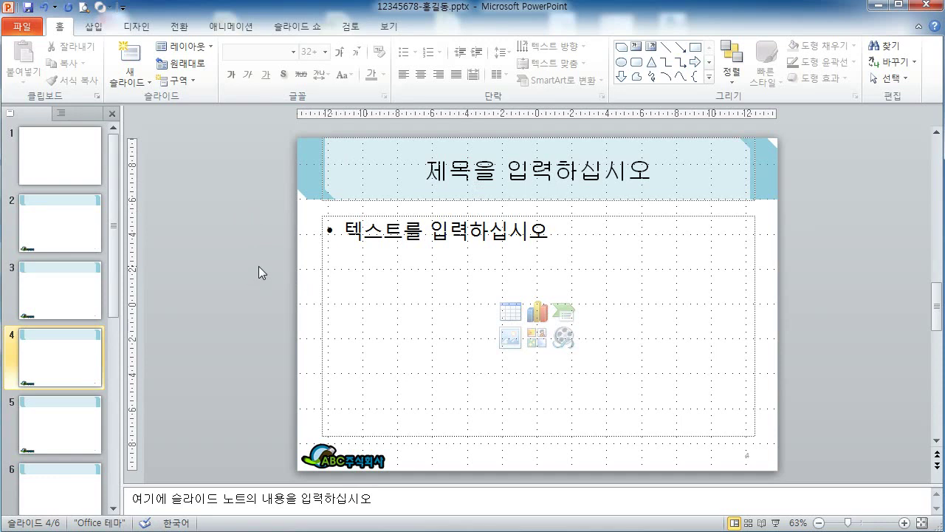
pyautogui.scroll(3, 259, 272)
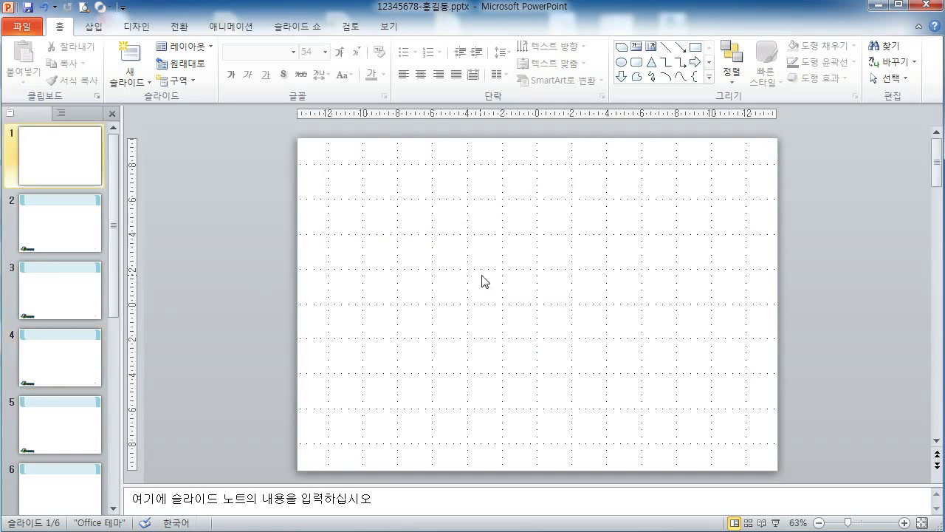
# Step: Check the title band, logo and slide number on slides 2 and 6 against the title slide
pyautogui.click(84, 170)
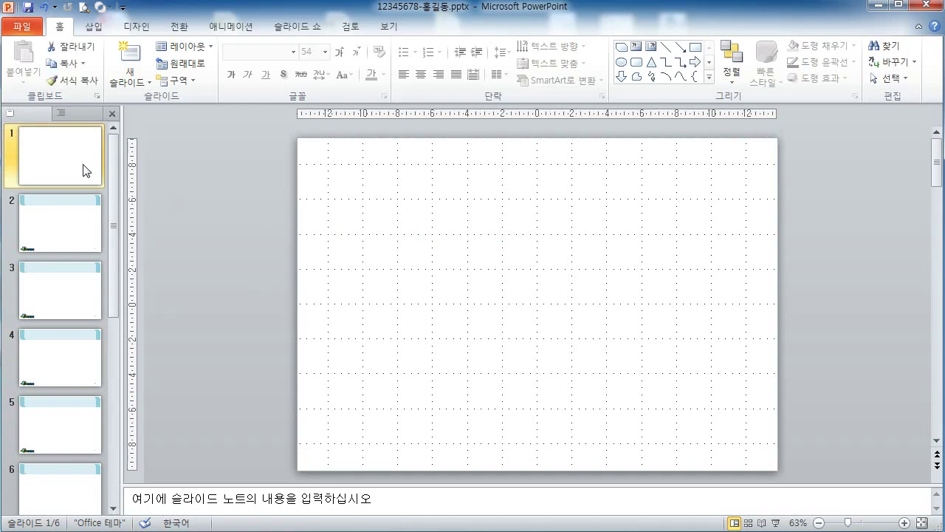
pyautogui.click(84, 222)
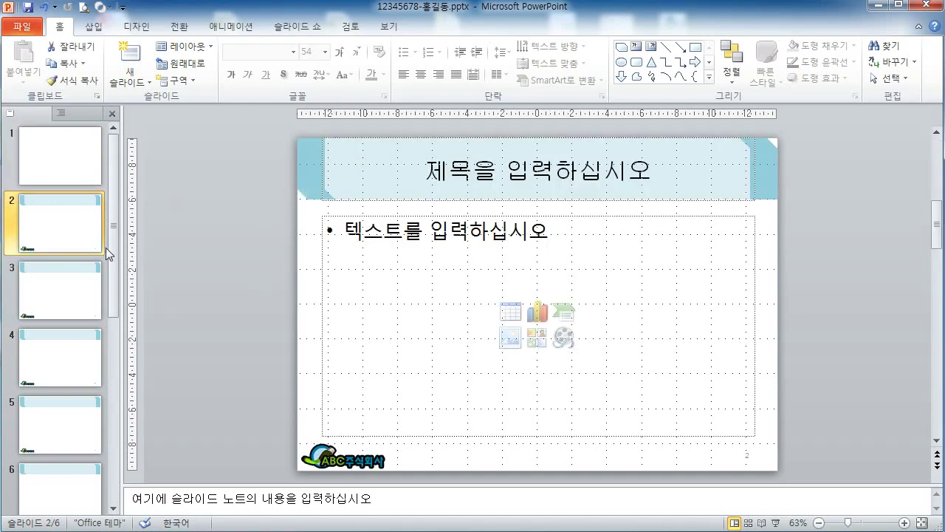
pyautogui.click(84, 177)
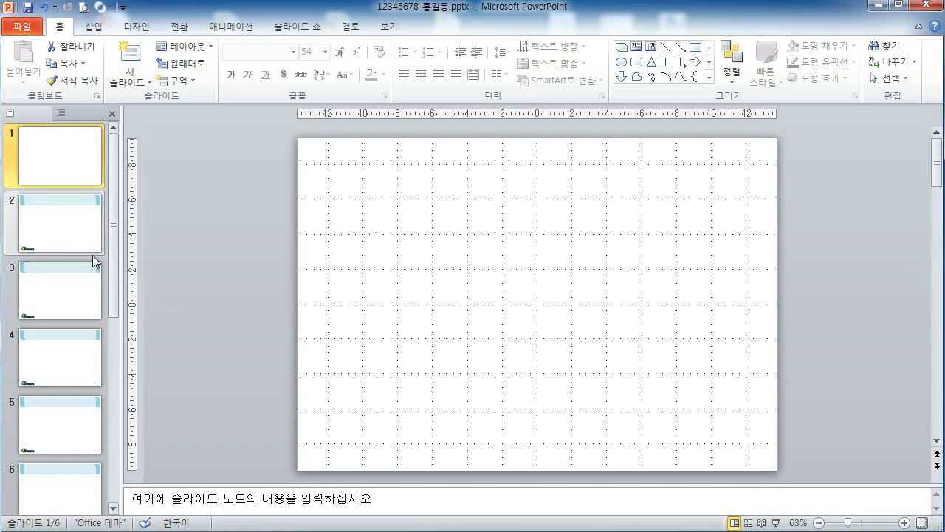
pyautogui.click(77, 479)
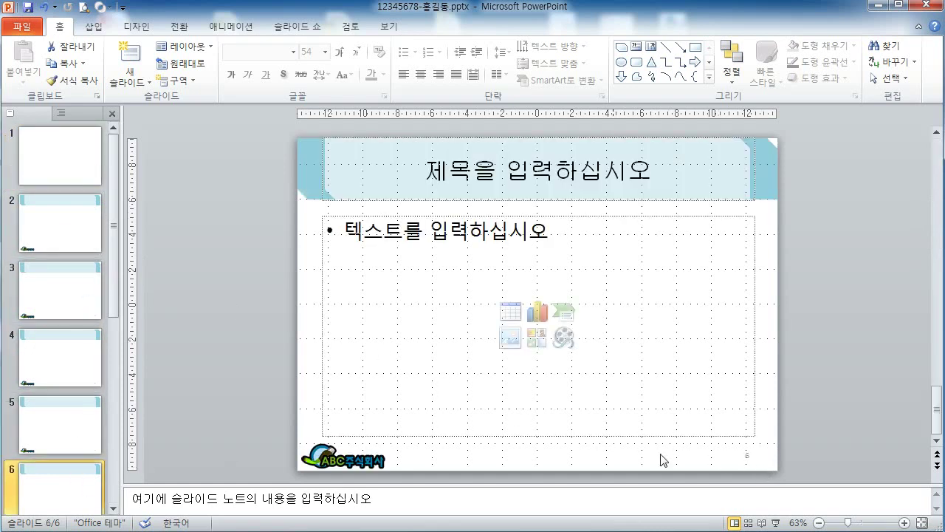
pyautogui.click(78, 238)
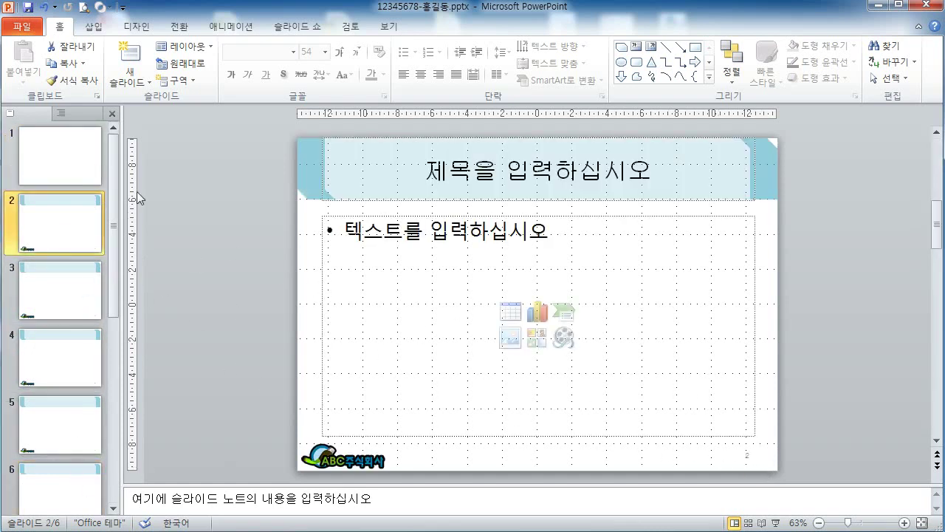
pyautogui.press('Up')
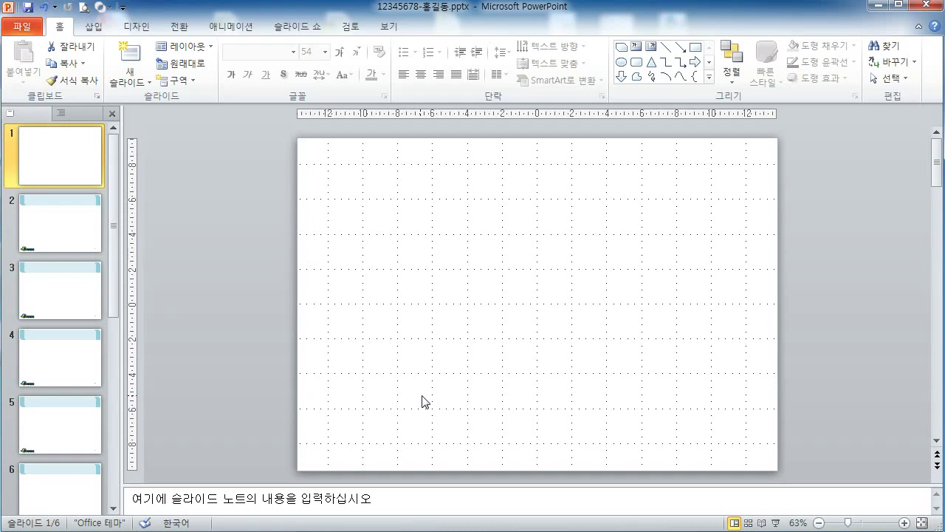
pyautogui.click(407, 326)
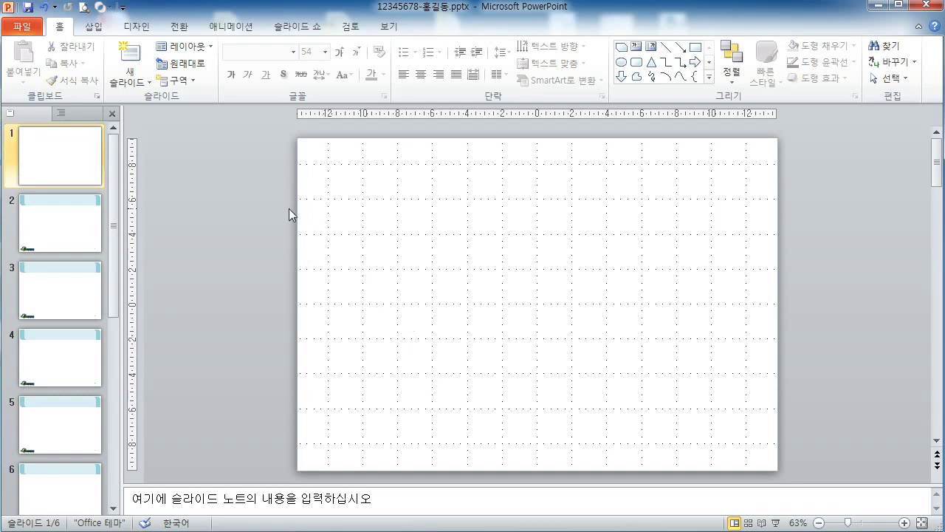
# Step: Draw a rectangle about 19 cm high and 13 cm wide covering the left half of slide 1
pyautogui.click(86, 26)
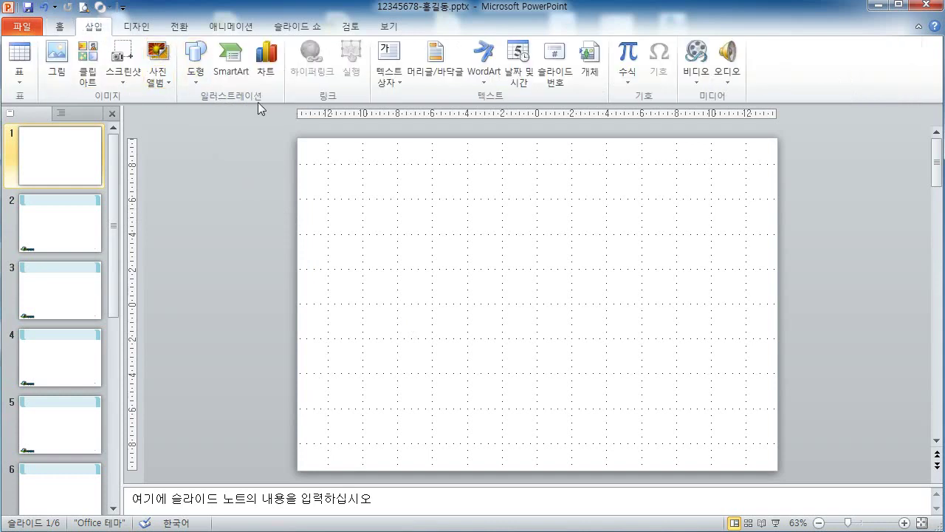
pyautogui.click(195, 77)
pyautogui.click(190, 185)
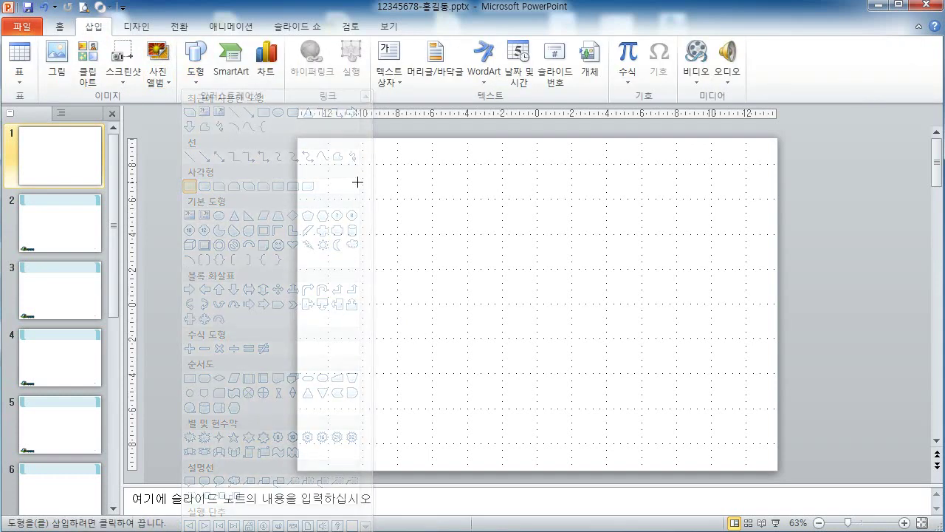
pyautogui.moveTo(297, 138); pyautogui.dragTo(528, 467)
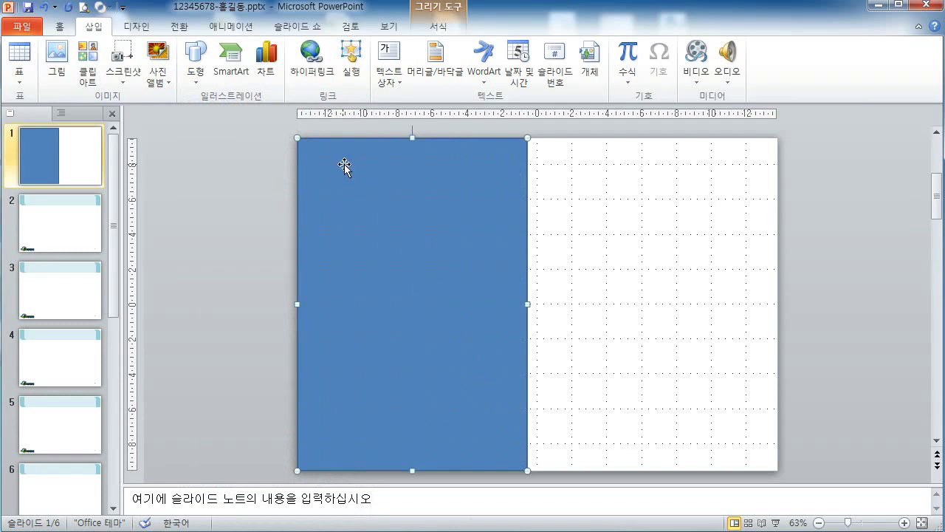
# Step: Fill the rectangle with the picture 그림3.jpg from the ITQ > Picture folder
pyautogui.rightClick(345, 166)
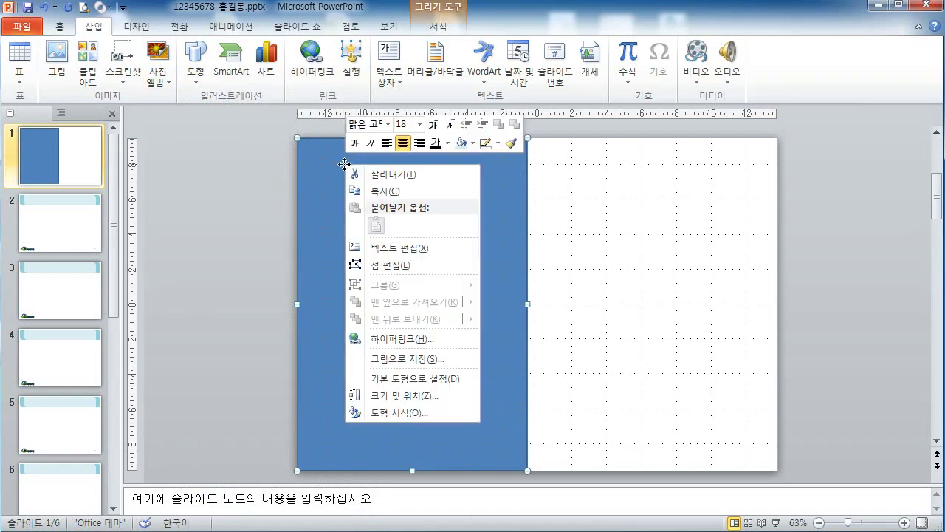
pyautogui.click(472, 144)
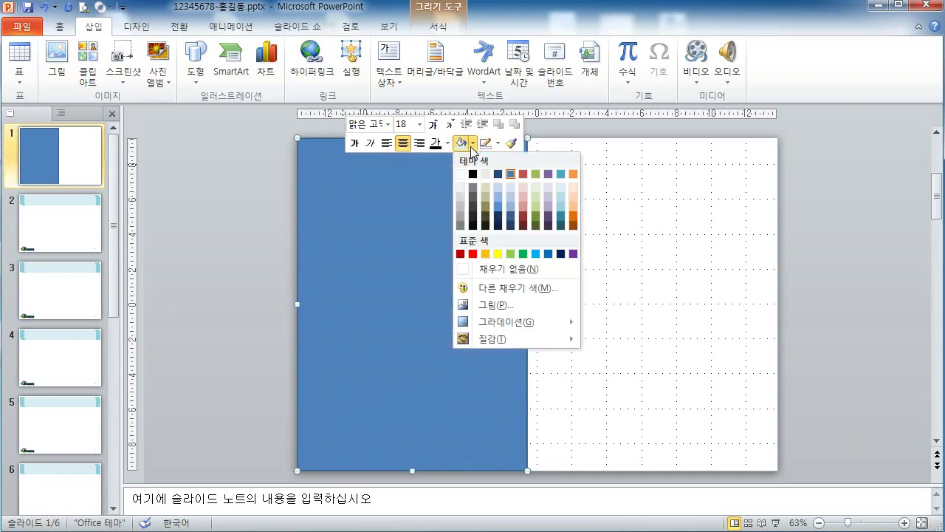
pyautogui.click(501, 306)
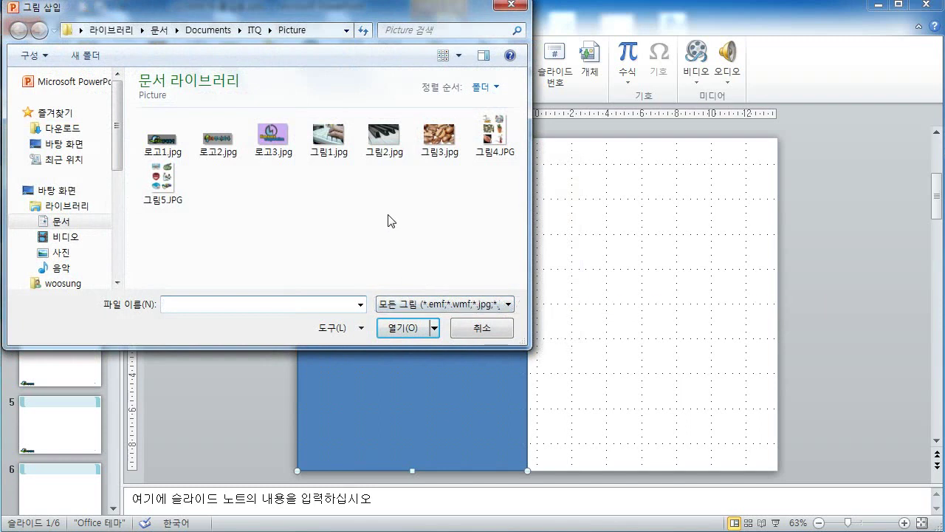
pyautogui.click(429, 142)
pyautogui.click(409, 328)
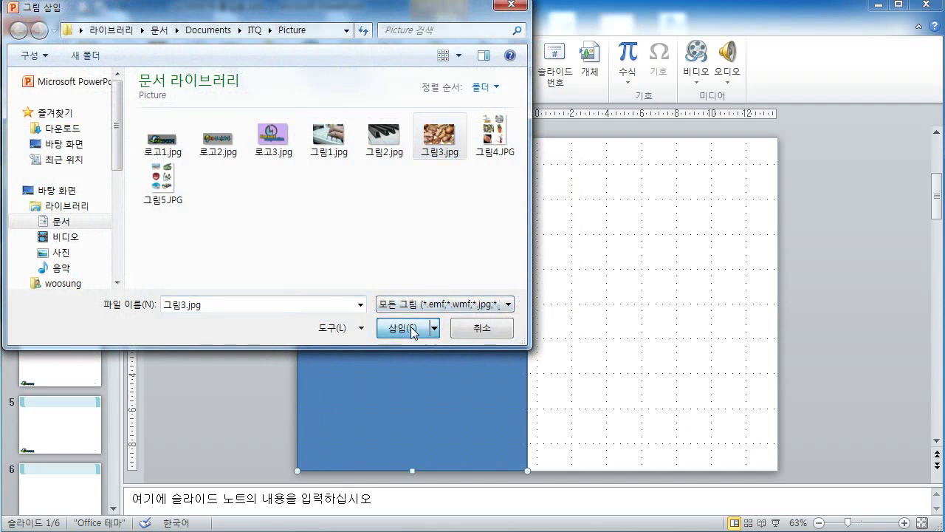
pyautogui.click(481, 254)
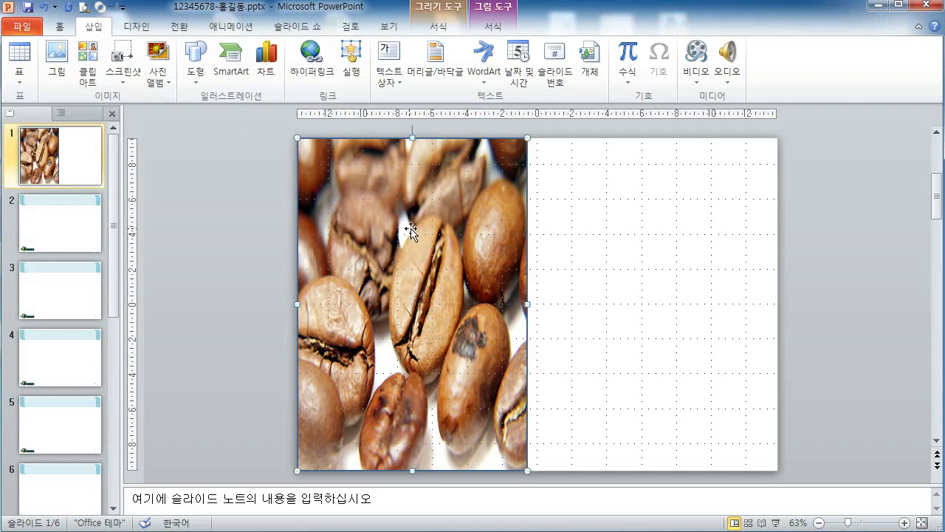
# Step: Apply a 10-point soft edge effect to the picture-filled rectangle
pyautogui.click(439, 30)
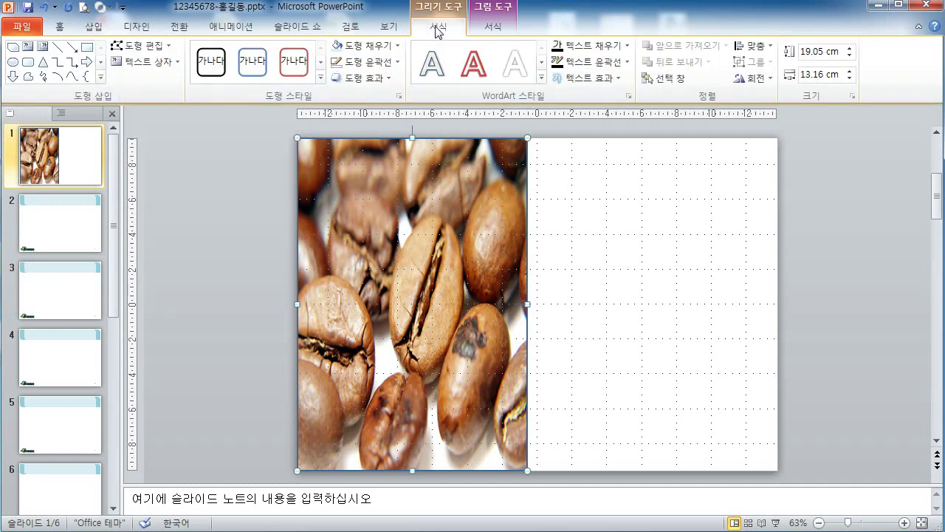
pyautogui.click(385, 78)
pyautogui.moveTo(392, 234)
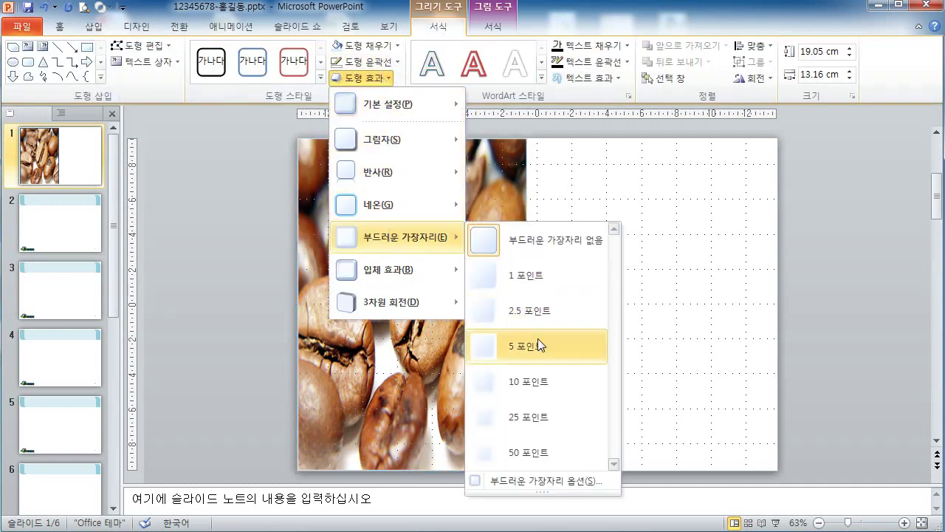
pyautogui.click(546, 376)
pyautogui.click(591, 297)
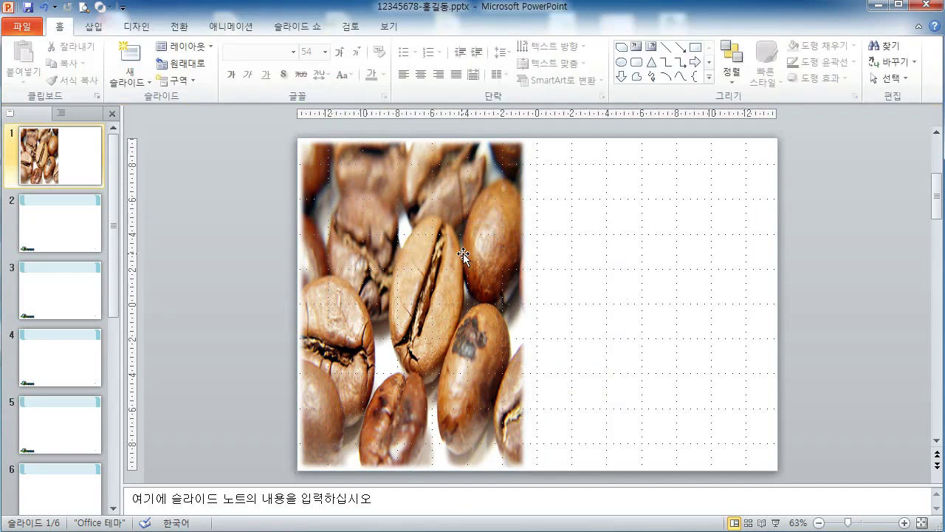
# Step: Make the rectangle's coffee-bean picture fill partly transparent in its fill format settings
pyautogui.click(461, 254)
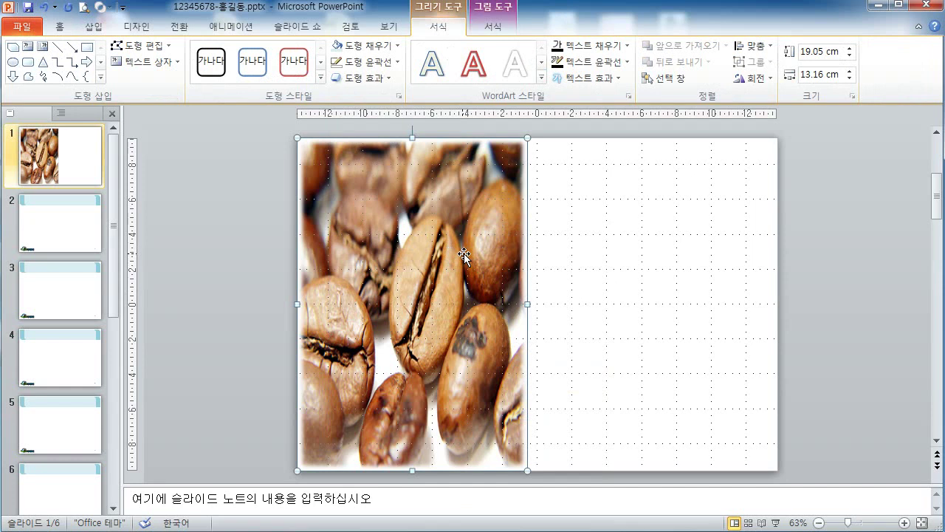
pyautogui.rightClick(398, 171)
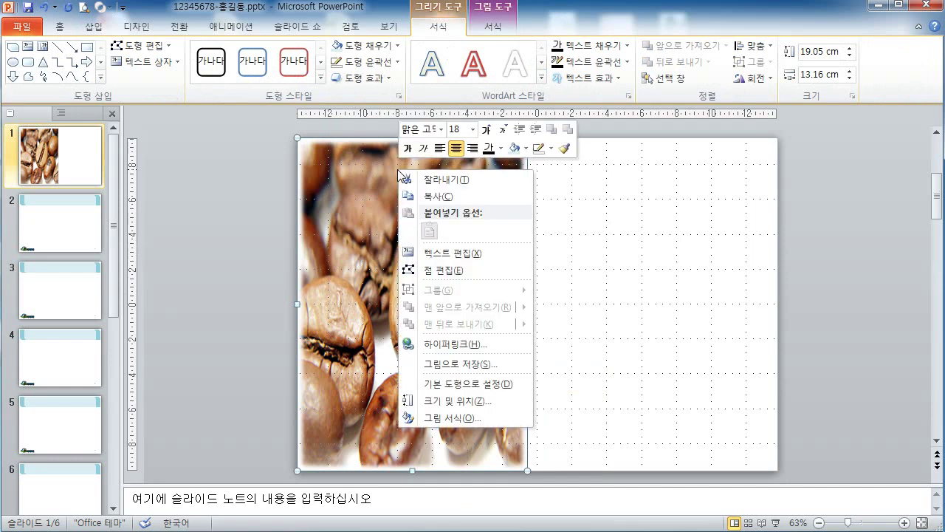
pyautogui.click(484, 419)
pyautogui.click(336, 128)
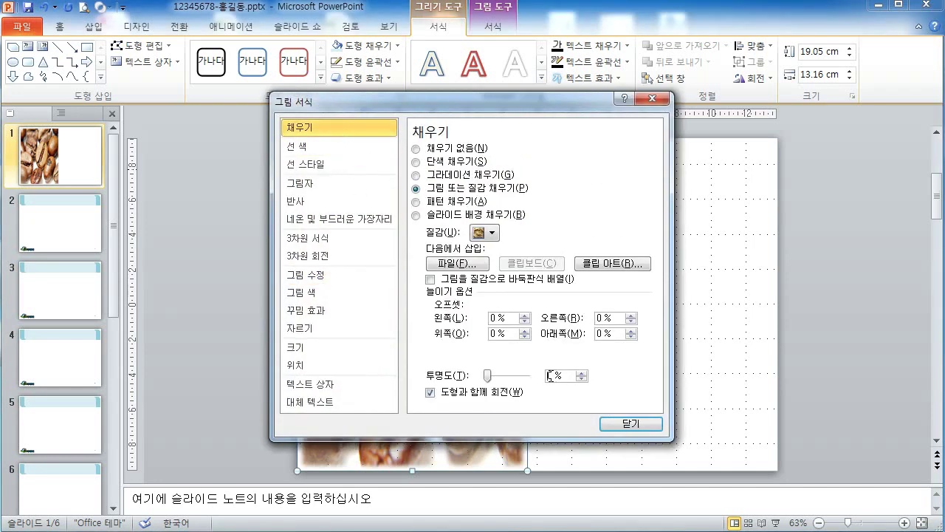
pyautogui.click(582, 374)
pyautogui.press('Return')
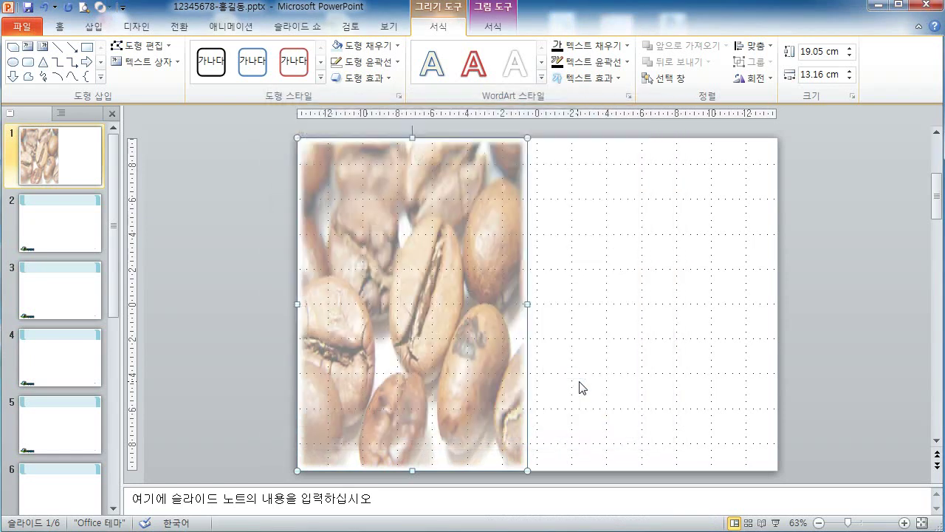
pyautogui.click(253, 299)
pyautogui.click(445, 290)
pyautogui.click(230, 232)
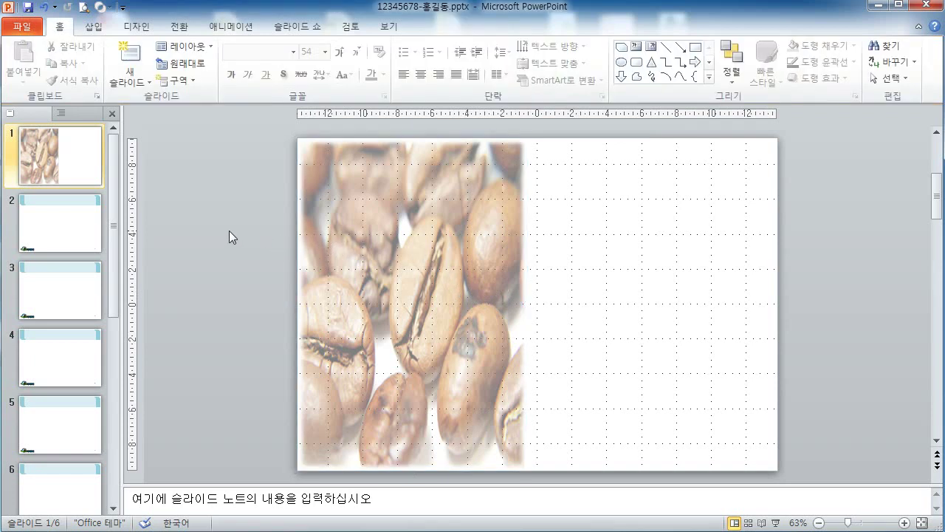
pyautogui.click(423, 254)
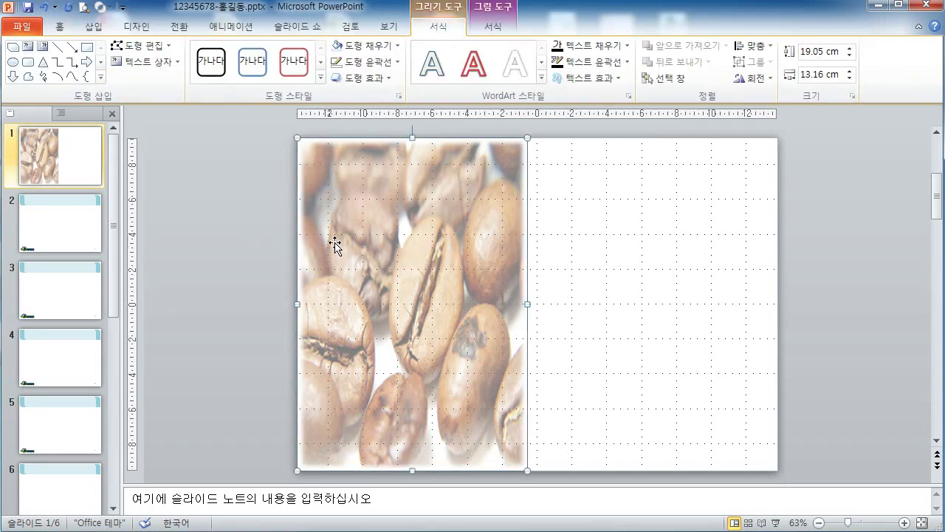
pyautogui.click(251, 239)
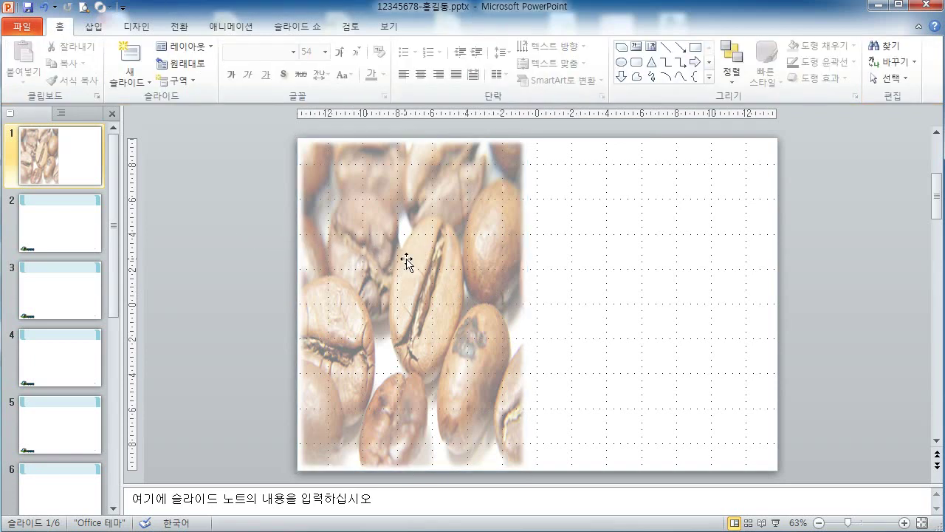
pyautogui.click(407, 264)
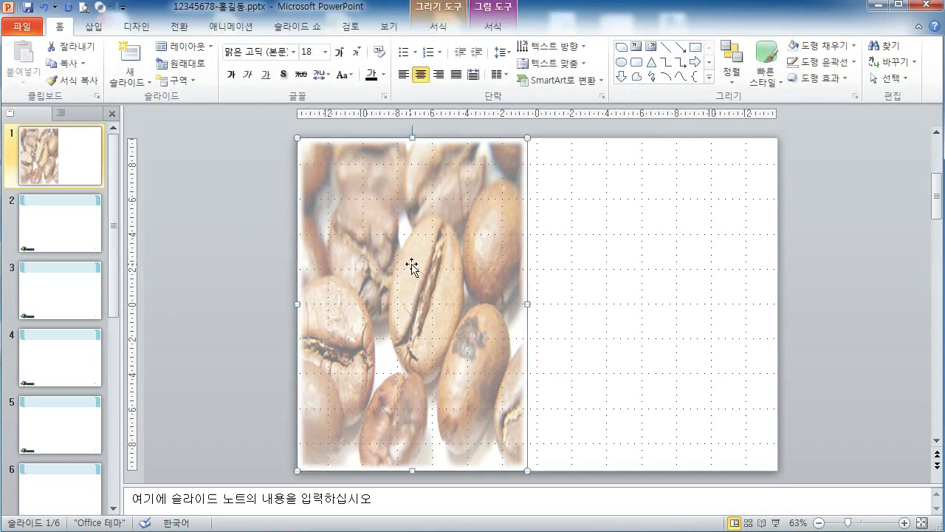
pyautogui.click(272, 241)
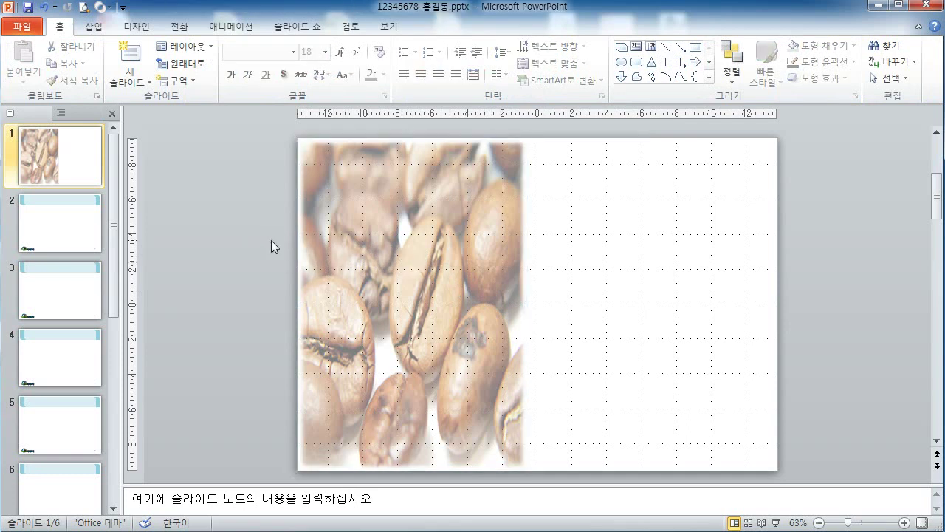
# Step: Insert WordArt in the first gallery style, with white fill and blue outline, reading "National Museum" on slide 1
pyautogui.click(96, 28)
pyautogui.click(491, 83)
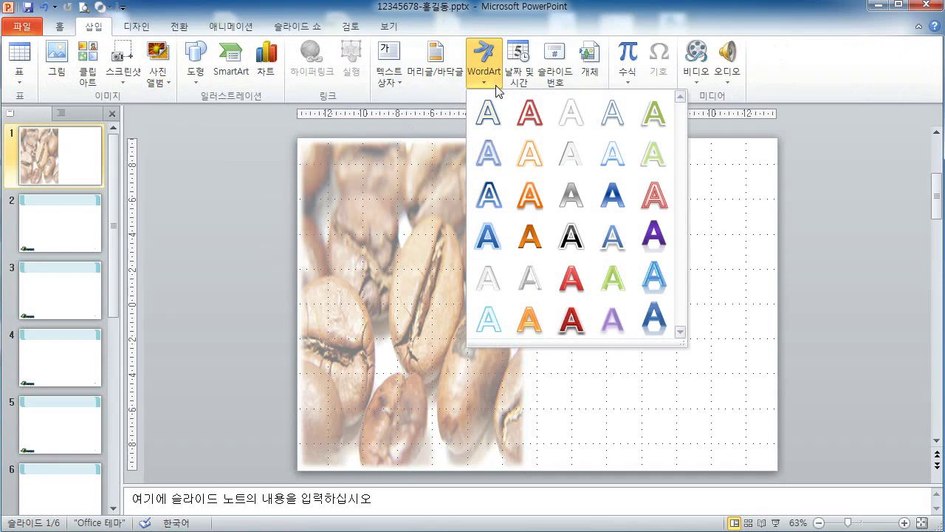
pyautogui.click(490, 114)
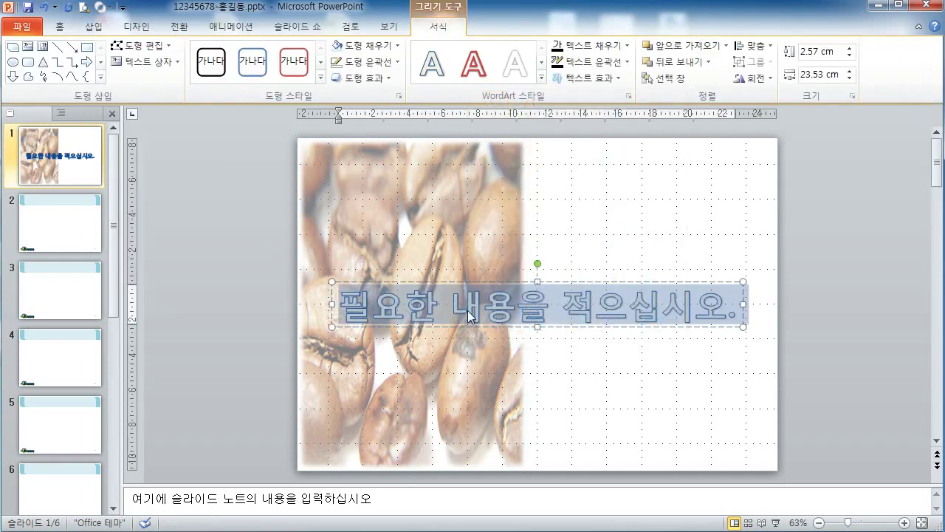
pyautogui.write('N')
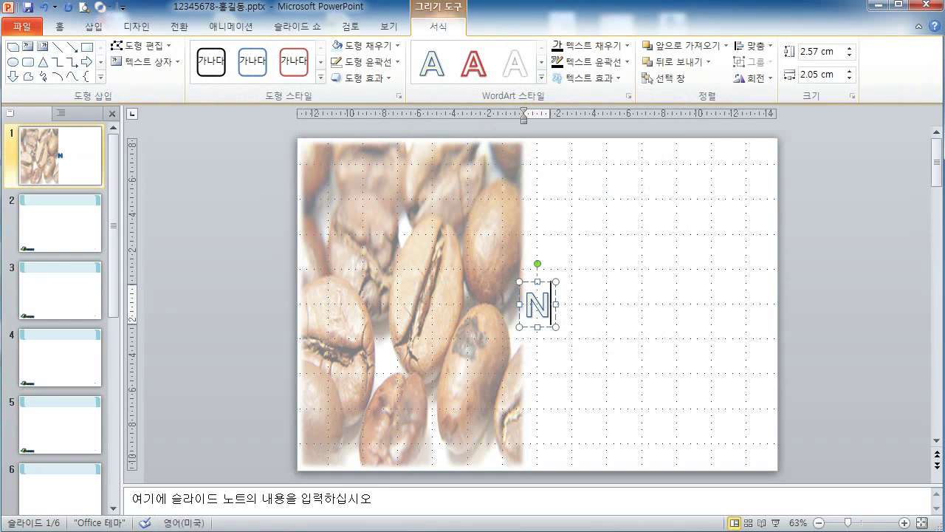
pyautogui.write('atio')
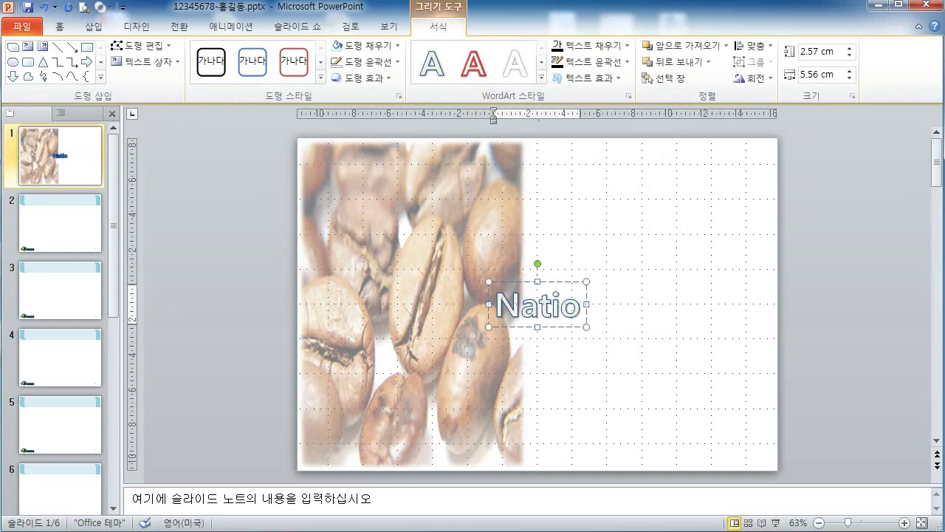
pyautogui.write('na')
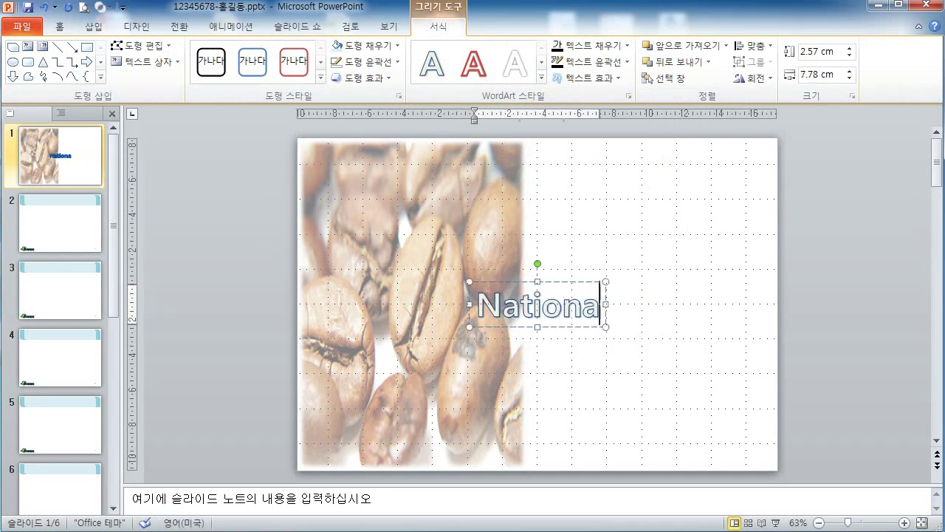
pyautogui.write('l M')
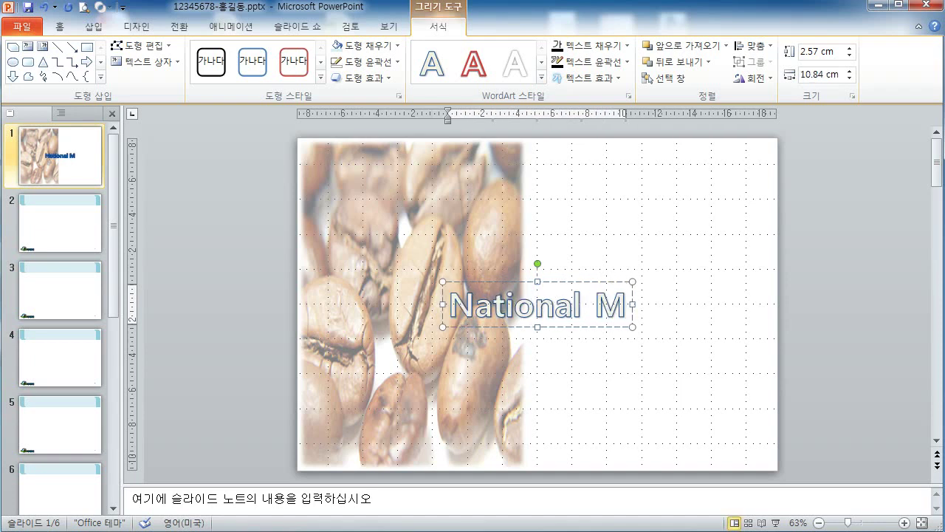
pyautogui.write('useum')
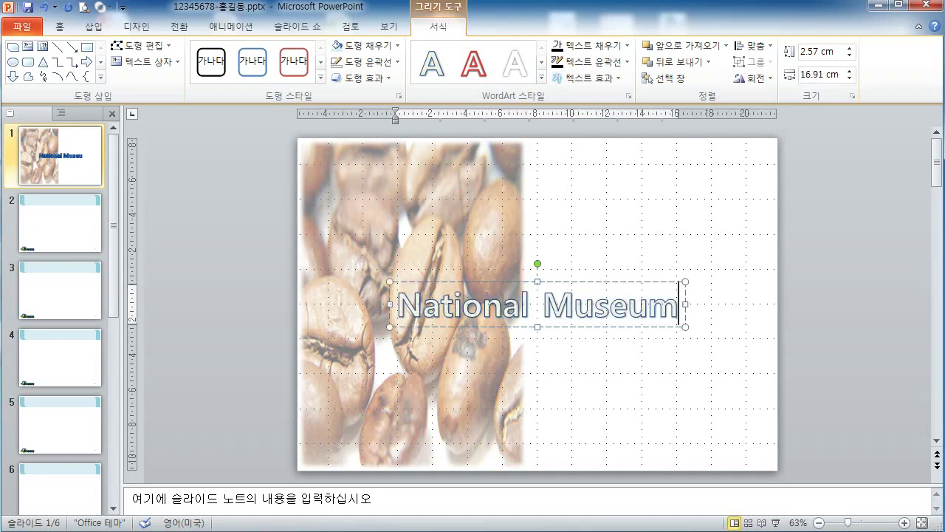
pyautogui.click(559, 238)
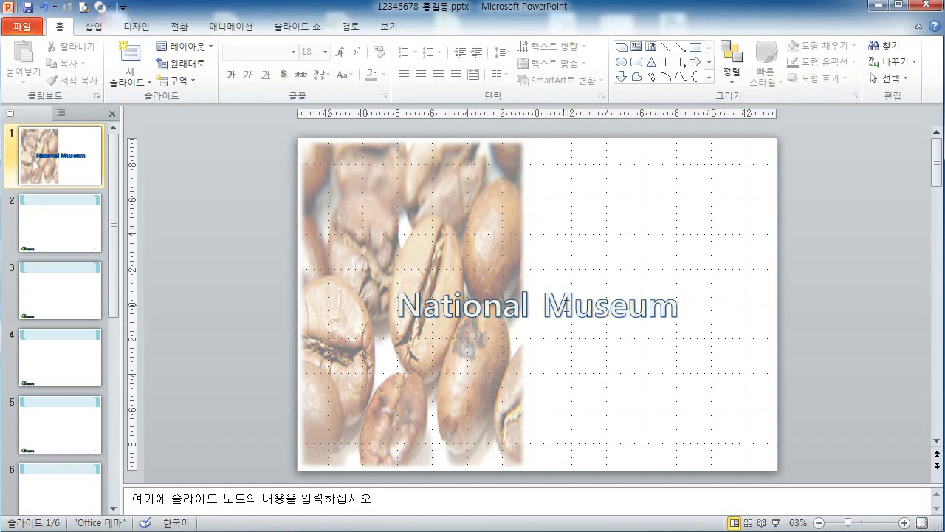
# Step: Set the font of the "National Museum" WordArt to 돋움
pyautogui.click(570, 309)
pyautogui.press('Escape')
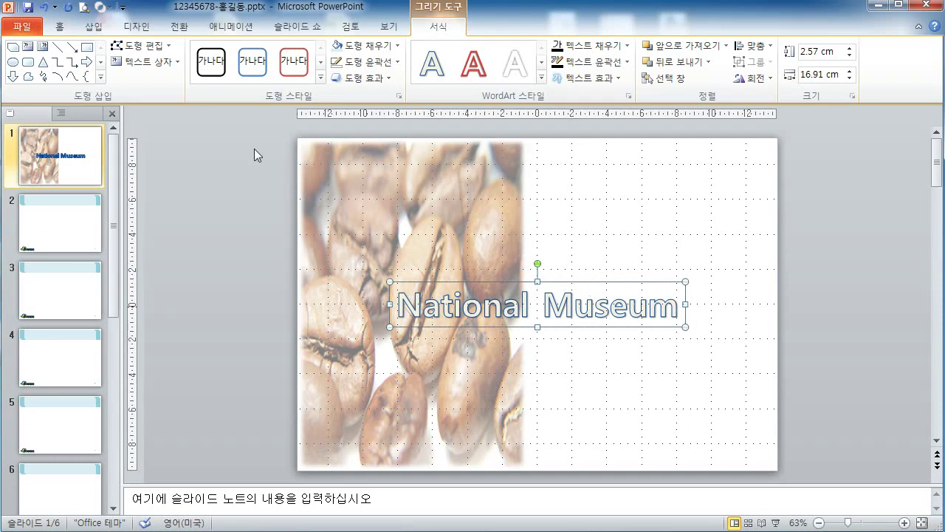
pyautogui.click(62, 28)
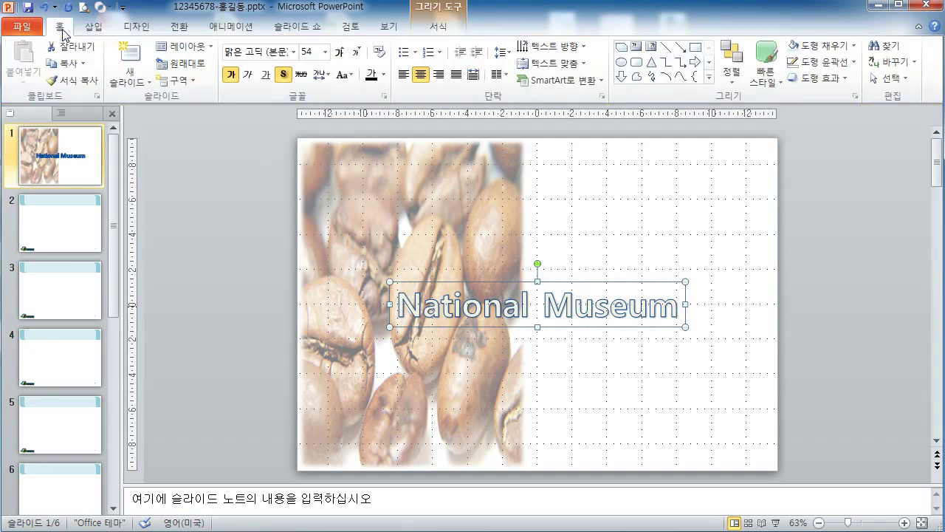
pyautogui.click(260, 53)
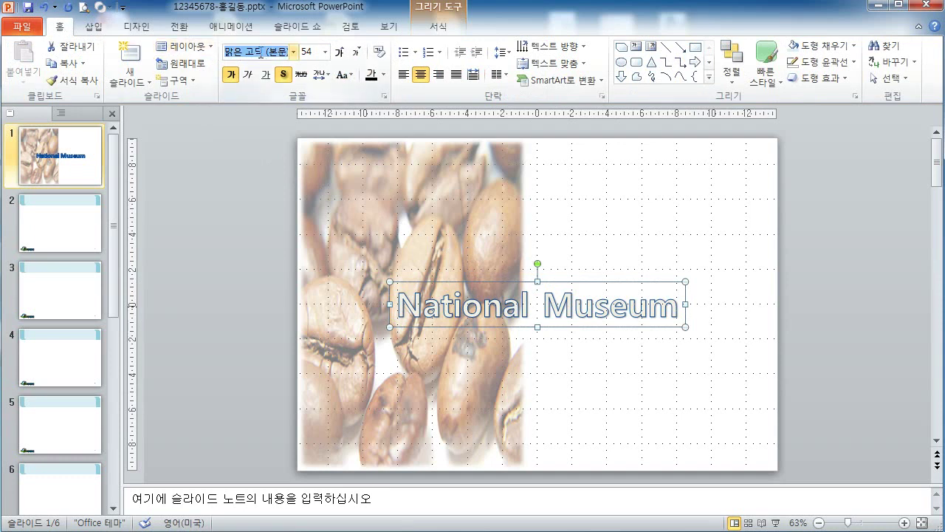
pyautogui.write('ehe')
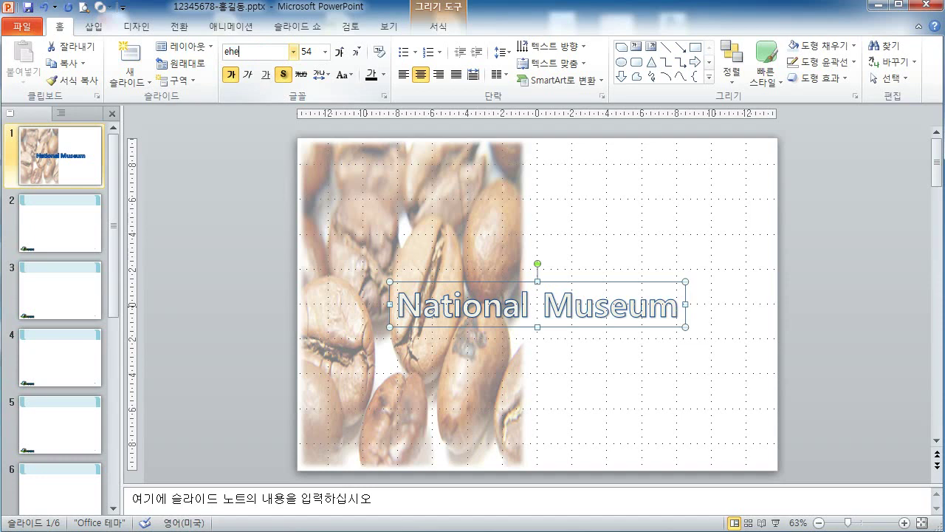
pyautogui.press('BackSpace')
pyautogui.press('BackSpace')
pyautogui.press('BackSpace')
pyautogui.write('돋움')
pyautogui.press('Return')
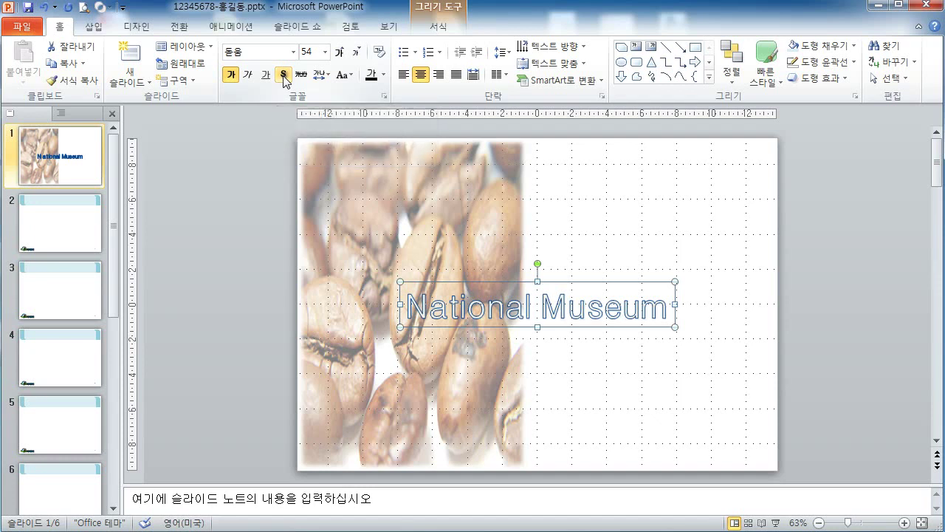
# Step: Make the "National Museum" WordArt text plain black, without shadow or outline
pyautogui.click(383, 74)
pyautogui.click(387, 108)
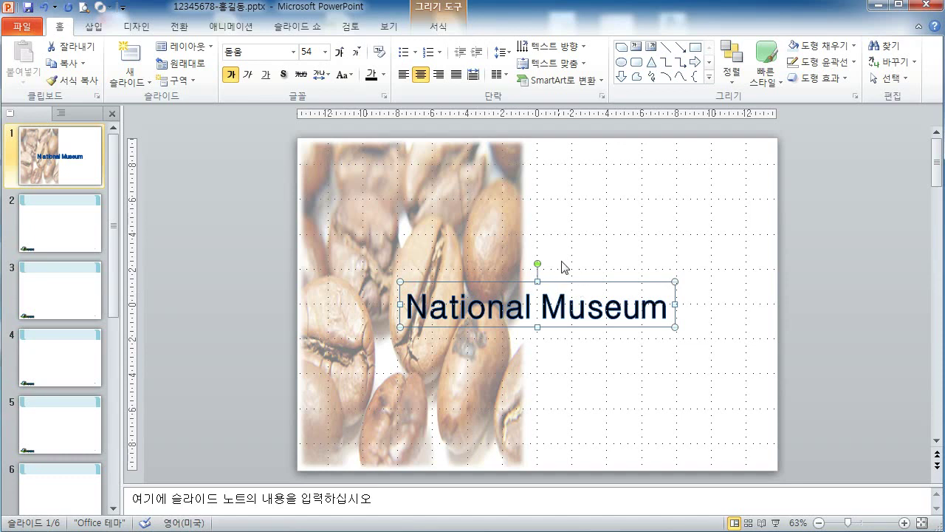
pyautogui.click(440, 27)
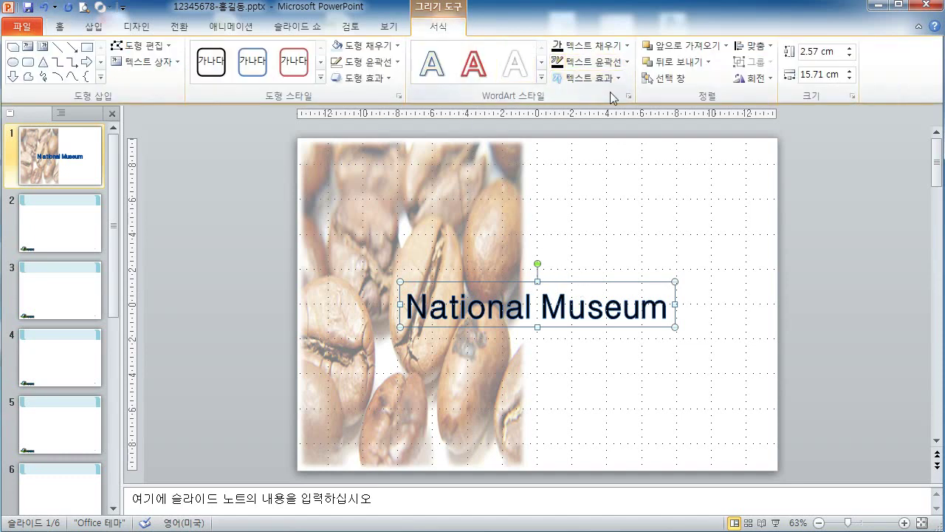
pyautogui.click(626, 62)
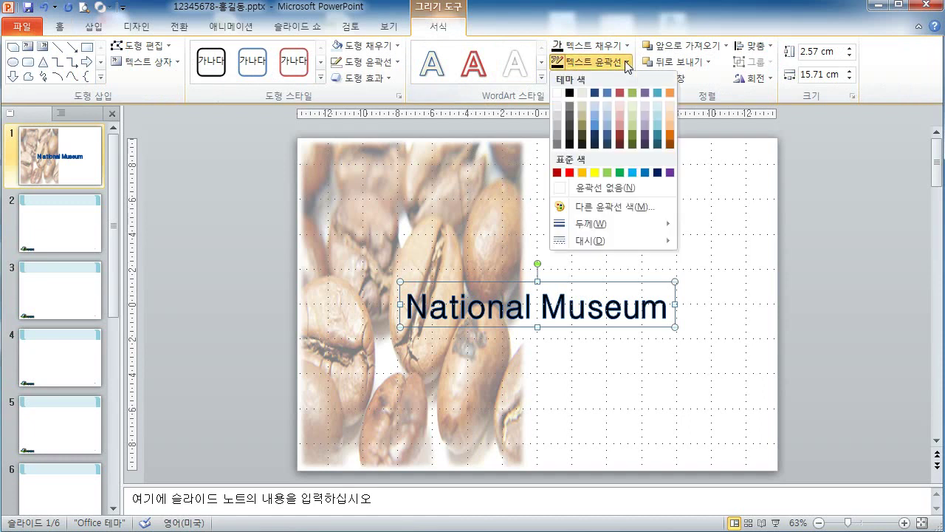
pyautogui.click(620, 189)
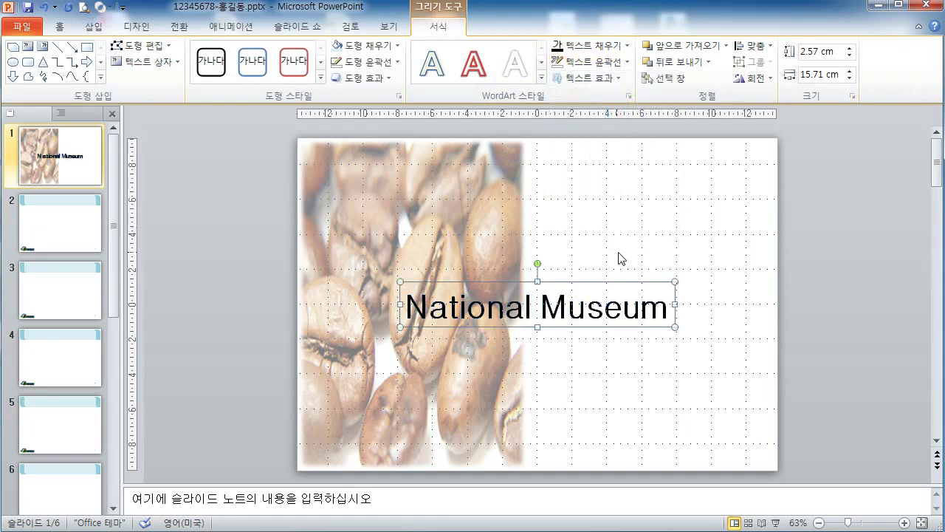
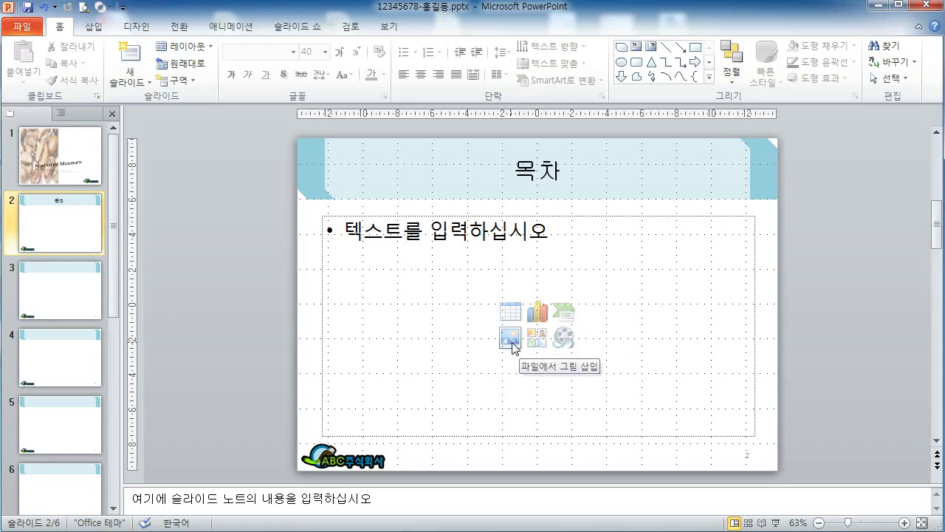
# Step: Insert the picture 그림5.JPG from the ITQ > Picture folder into the content placeholder of slide 2
pyautogui.click(512, 344)
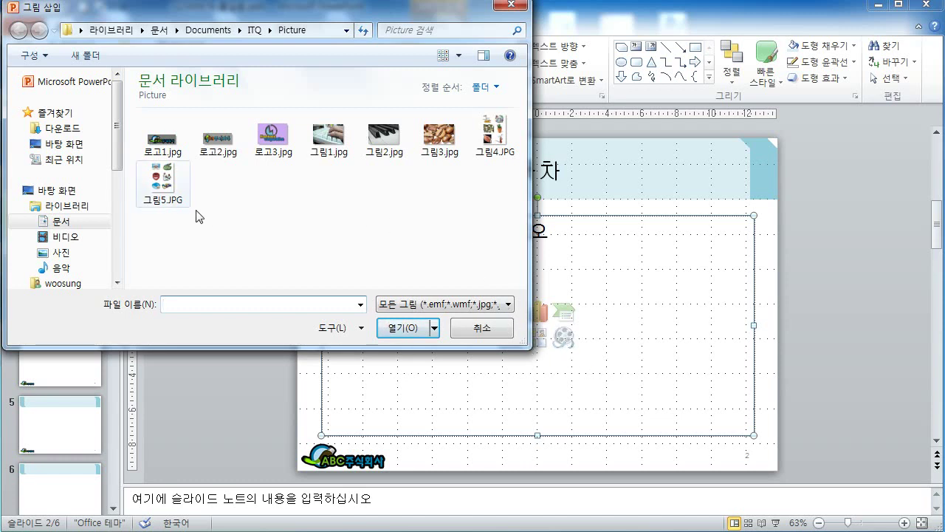
pyautogui.click(158, 193)
pyautogui.click(405, 325)
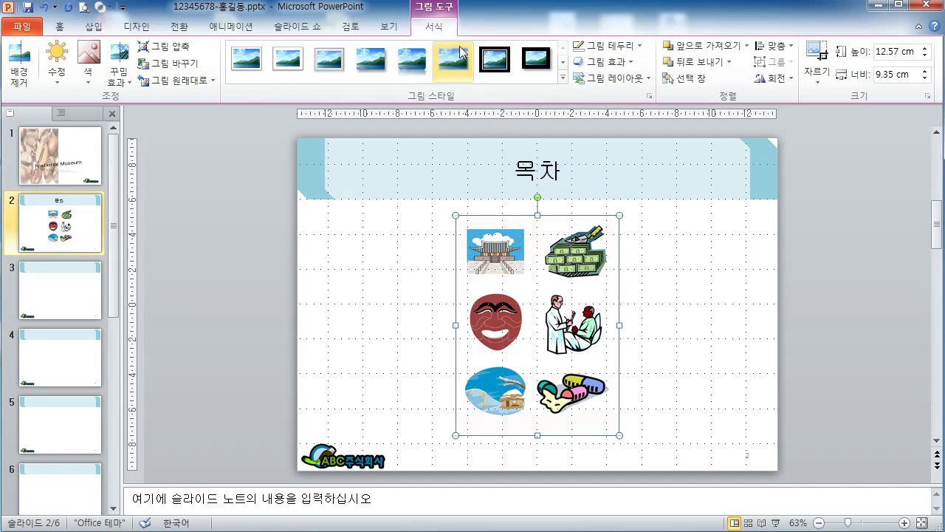
# Step: Crop the inserted picture so that only the red laughing mask remains
pyautogui.click(818, 51)
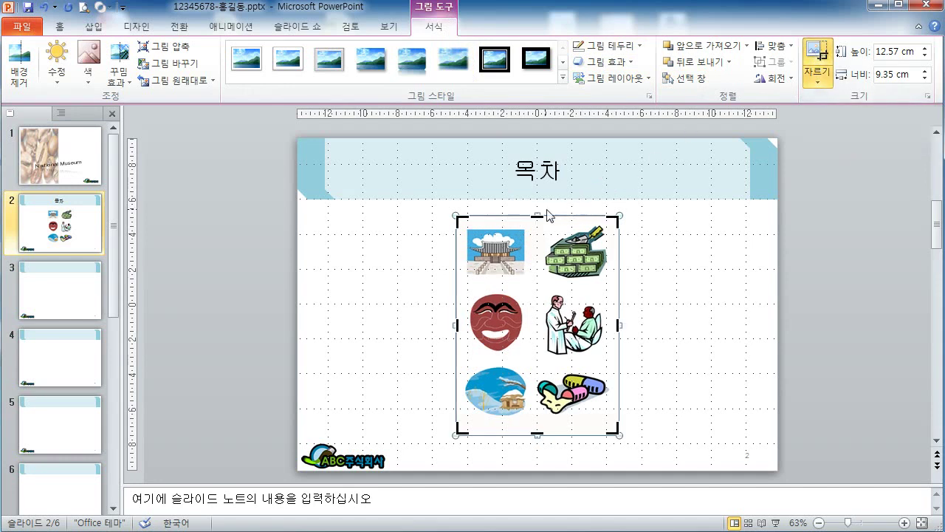
pyautogui.moveTo(537, 216); pyautogui.dragTo(536, 285)
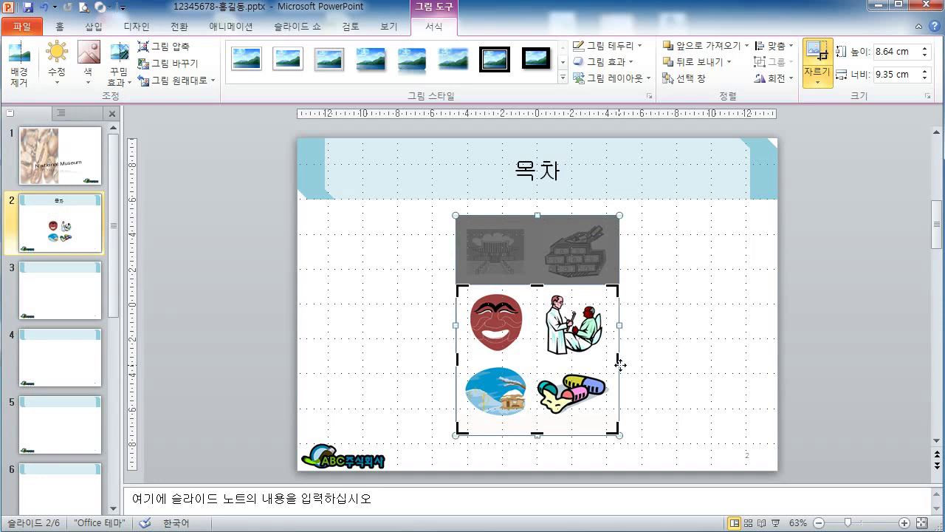
pyautogui.moveTo(619, 364); pyautogui.dragTo(533, 367)
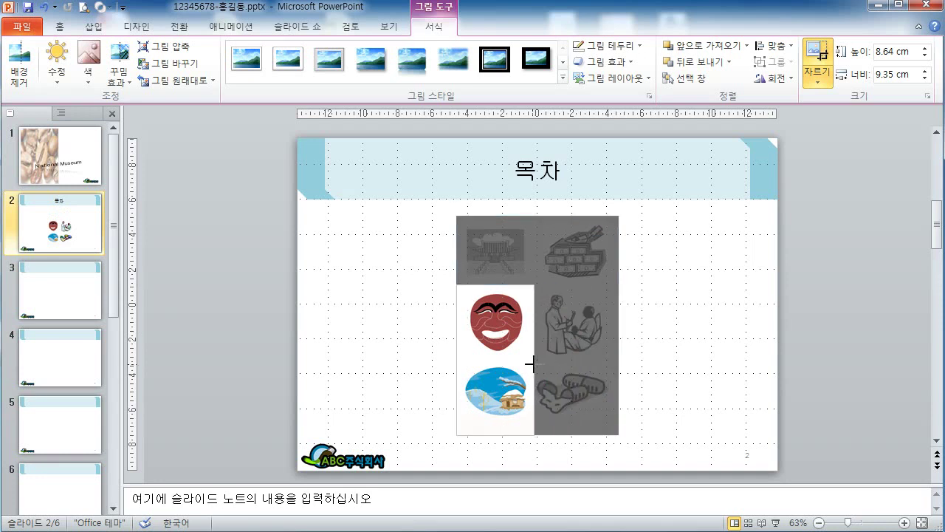
pyautogui.moveTo(496, 436); pyautogui.dragTo(489, 358)
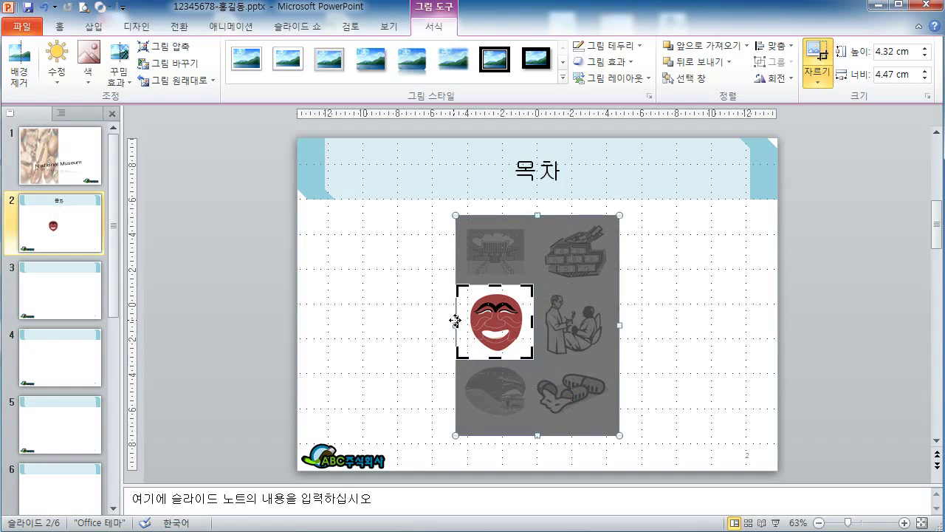
# Step: Move the cropped mask picture to the lower-right area of slide 2
pyautogui.moveTo(455, 322); pyautogui.dragTo(704, 378)
pyautogui.click(407, 327)
pyautogui.click(487, 325)
pyautogui.click(599, 337)
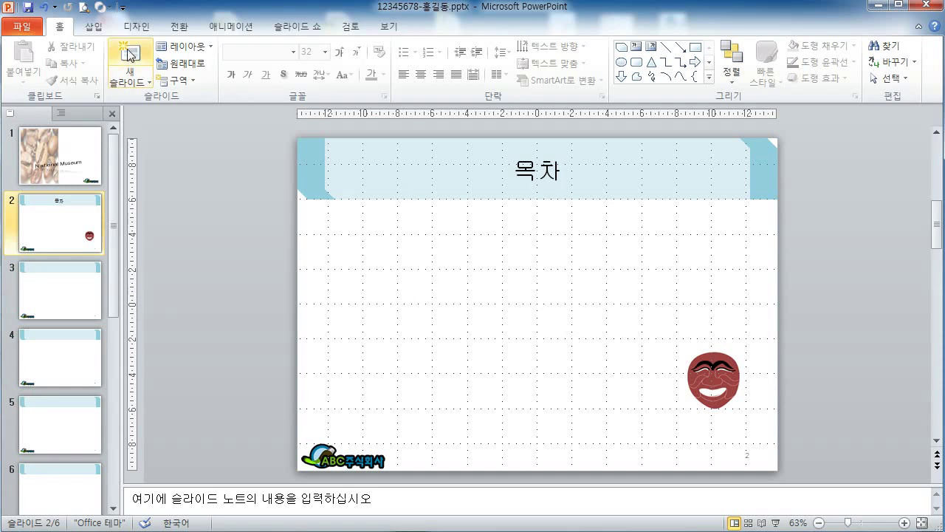
# Step: Draw a cross-shaped bar about 16 cm wide and 2 cm high below the title, starting at the ruler's 10 cm mark left of centre
pyautogui.click(93, 26)
pyautogui.click(197, 73)
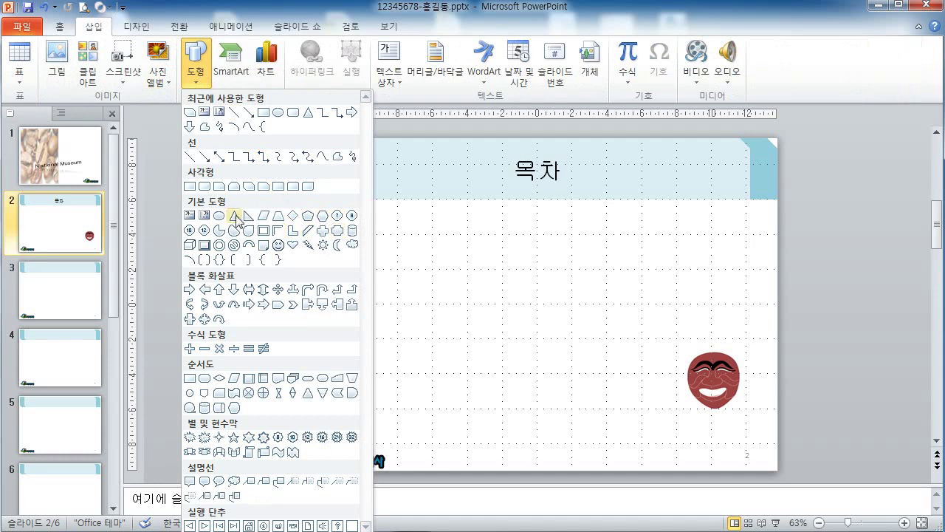
pyautogui.click(326, 235)
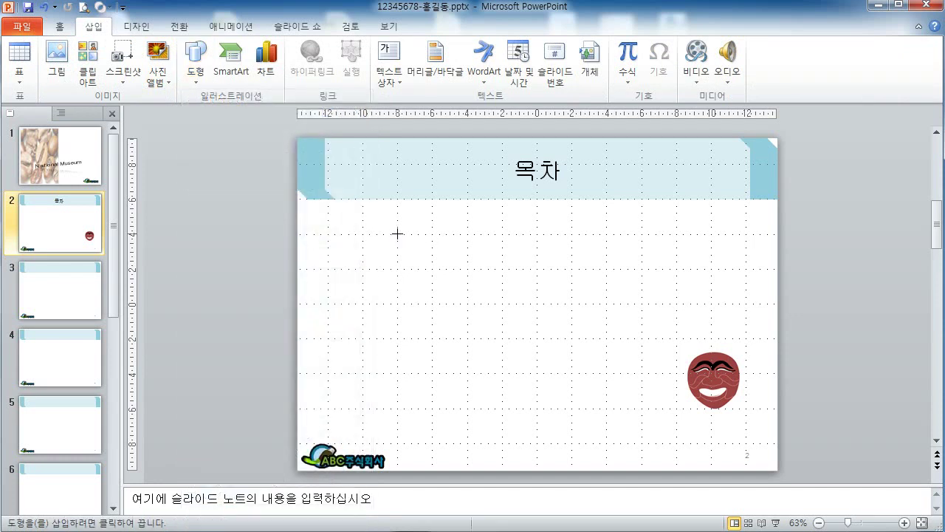
pyautogui.moveTo(398, 233)
pyautogui.mouseDown()
pyautogui.moveTo(571, 264)
pyautogui.moveTo(682, 266)
pyautogui.moveTo(653, 269)
pyautogui.mouseUp()
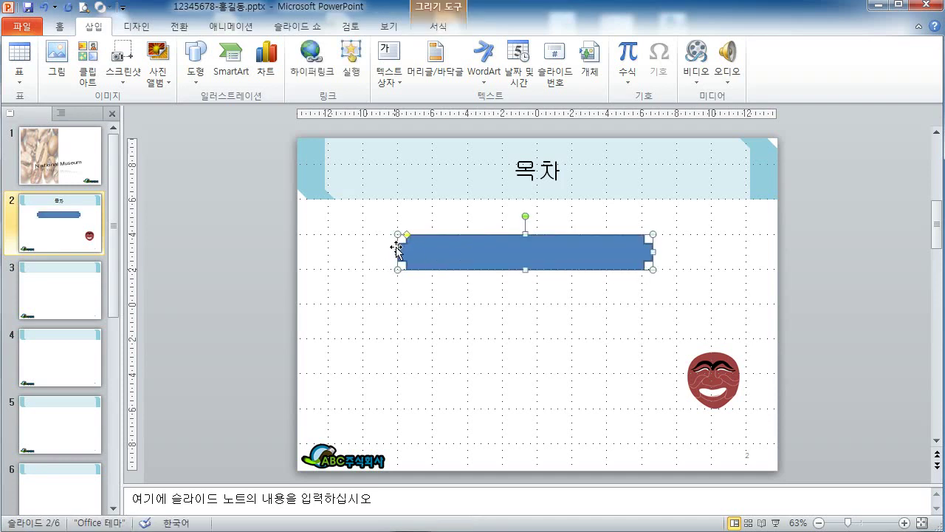
pyautogui.moveTo(397, 249); pyautogui.dragTo(373, 250)
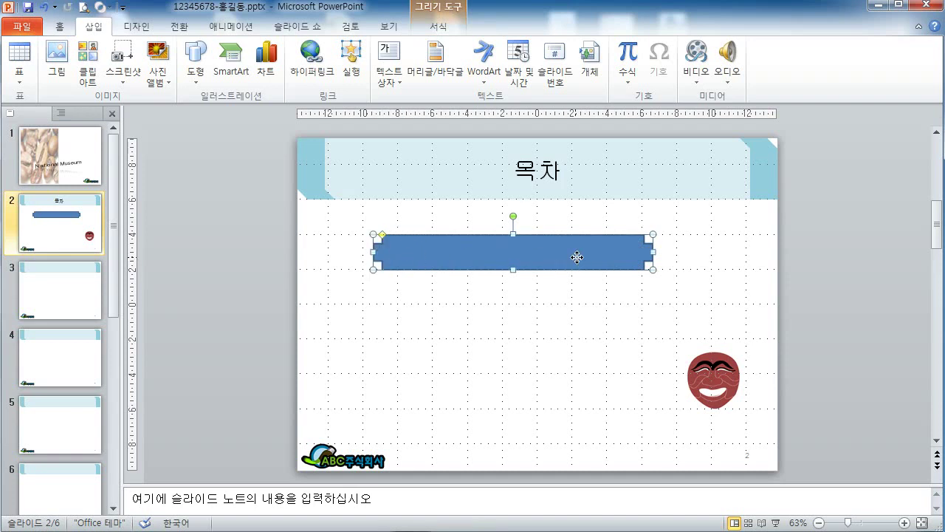
pyautogui.moveTo(577, 257); pyautogui.dragTo(566, 257)
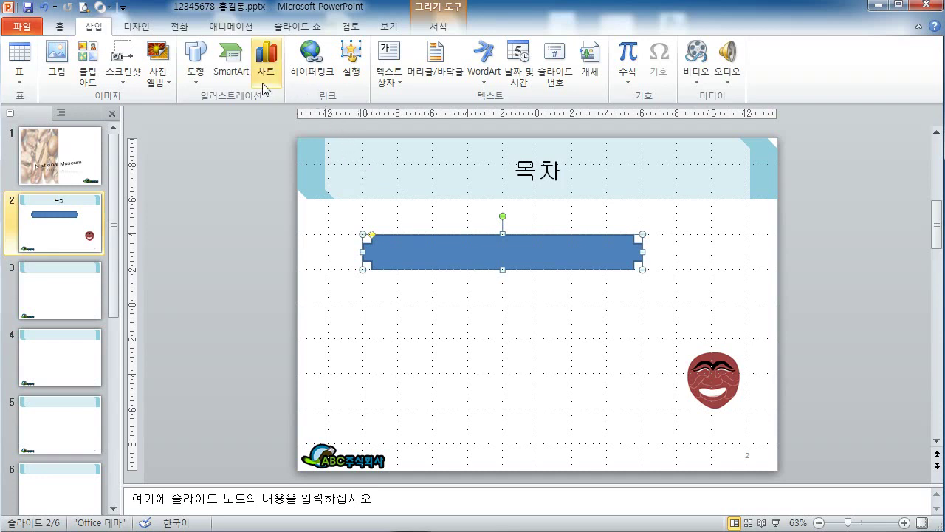
# Step: Draw a vertical scroll shape about 2 cm square against the bar's left end, matching the bar's height
pyautogui.click(202, 80)
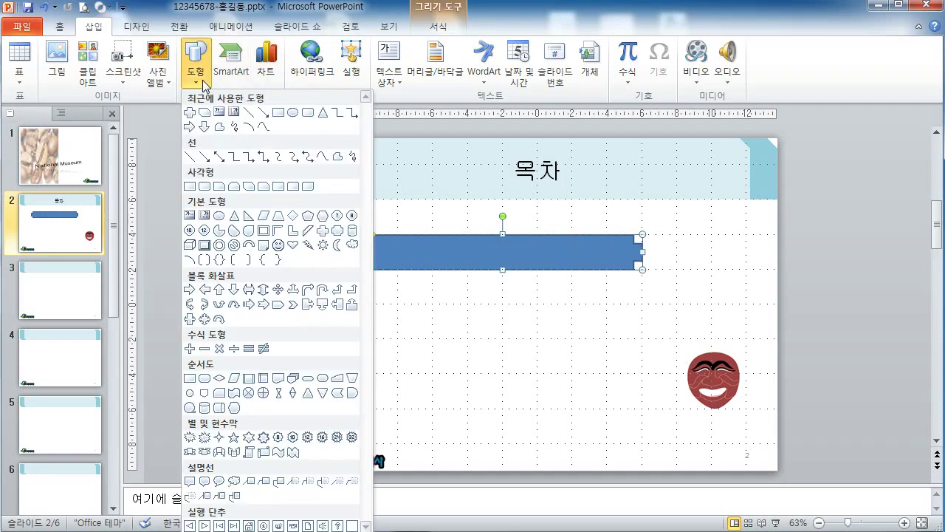
pyautogui.click(250, 452)
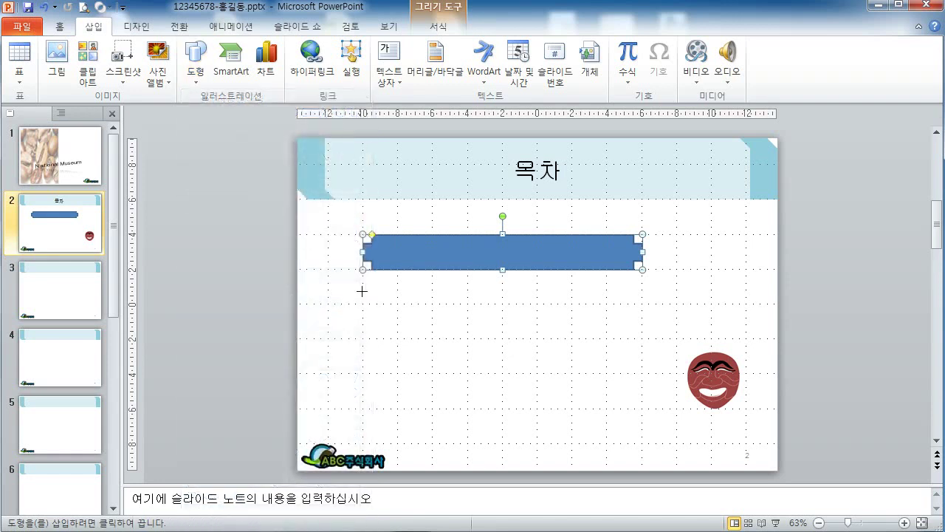
pyautogui.moveTo(324, 232); pyautogui.dragTo(363, 270)
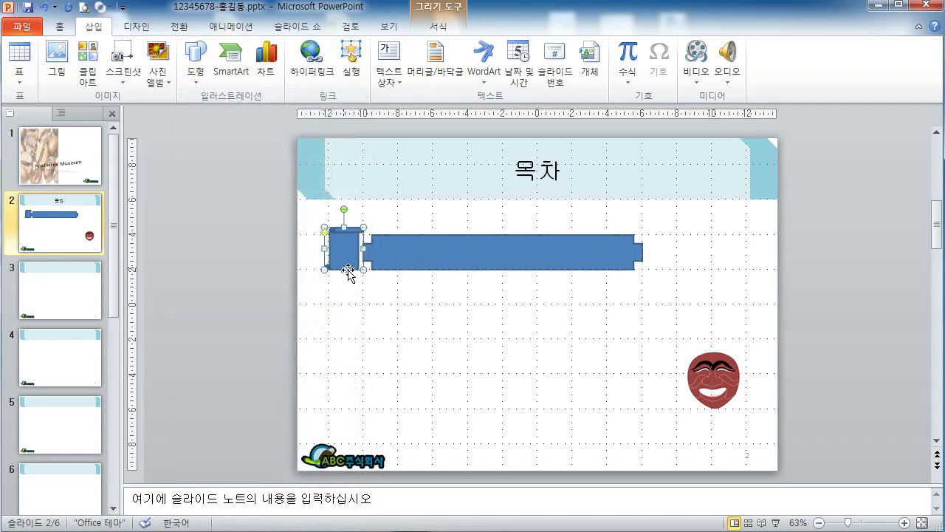
pyautogui.moveTo(343, 229); pyautogui.dragTo(344, 236)
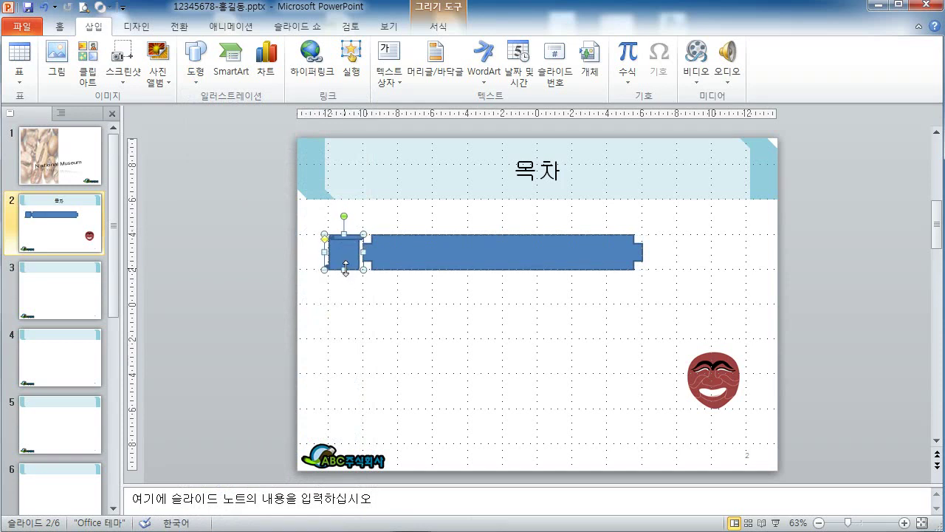
# Step: Rotate the small vertical scroll shape slightly counterclockwise
pyautogui.click(352, 305)
pyautogui.click(344, 254)
pyautogui.moveTo(345, 218)
pyautogui.mouseDown()
pyautogui.moveTo(328, 218)
pyautogui.moveTo(336, 229)
pyautogui.mouseUp()
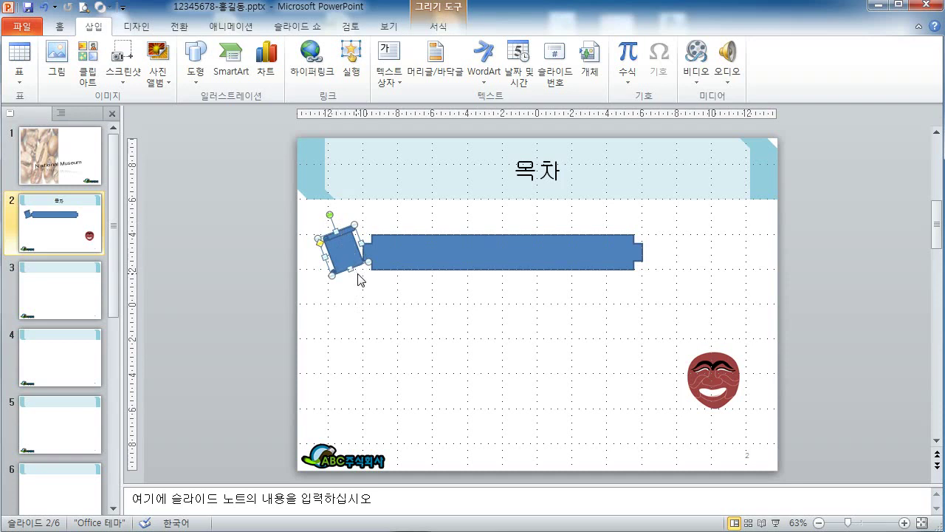
# Step: Move the tilted scroll shape so it overlaps the bar's left end, and fine-tune its position
pyautogui.moveTo(349, 263); pyautogui.dragTo(367, 261)
pyautogui.click(385, 319)
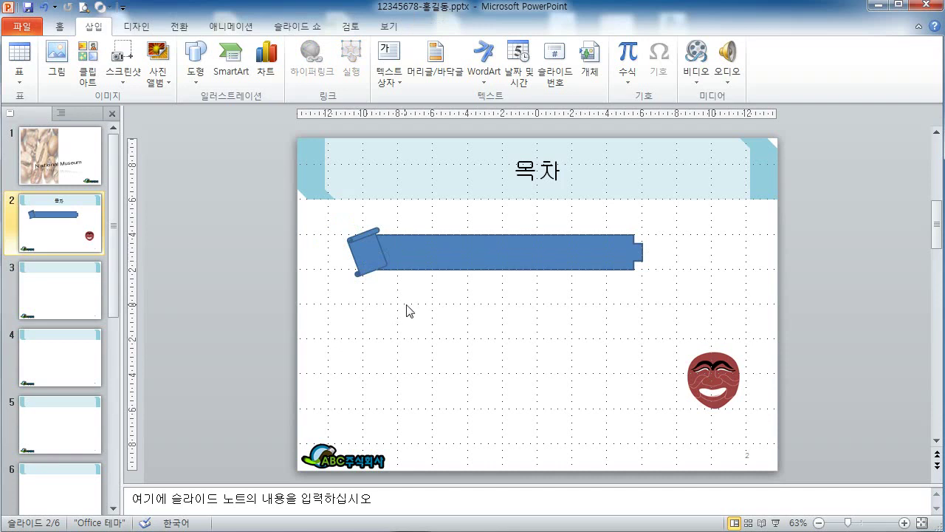
pyautogui.click(375, 255)
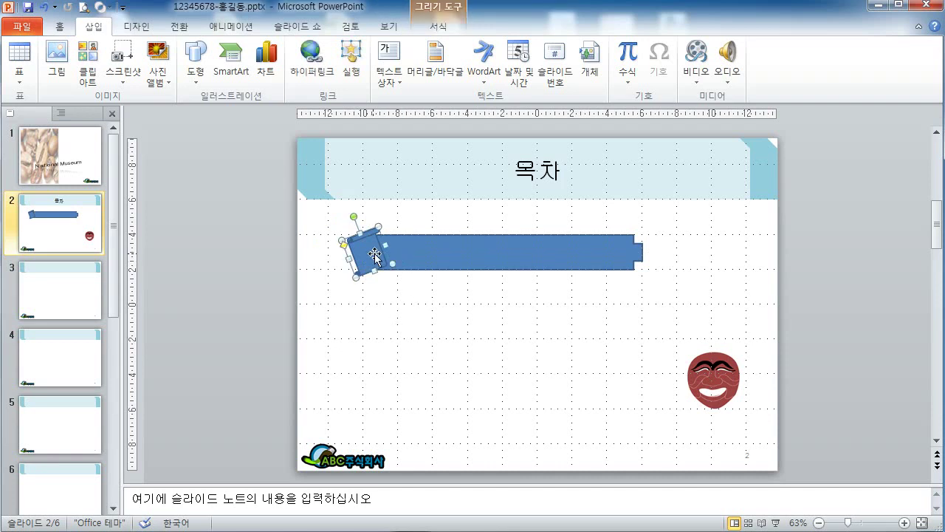
pyautogui.hotkey('ctrl', 'z')
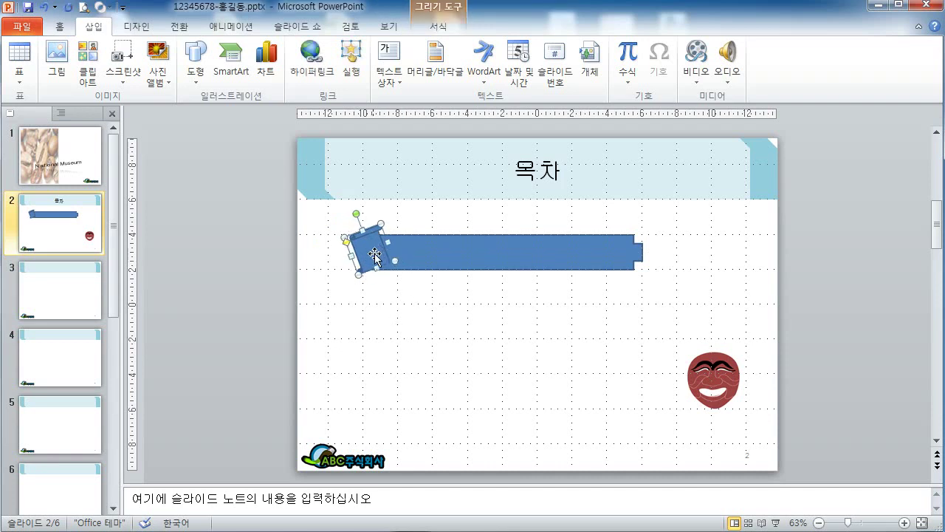
pyautogui.press('Up')
pyautogui.press('Right')
pyautogui.press('Down')
pyautogui.press('Left')
pyautogui.press('Up')
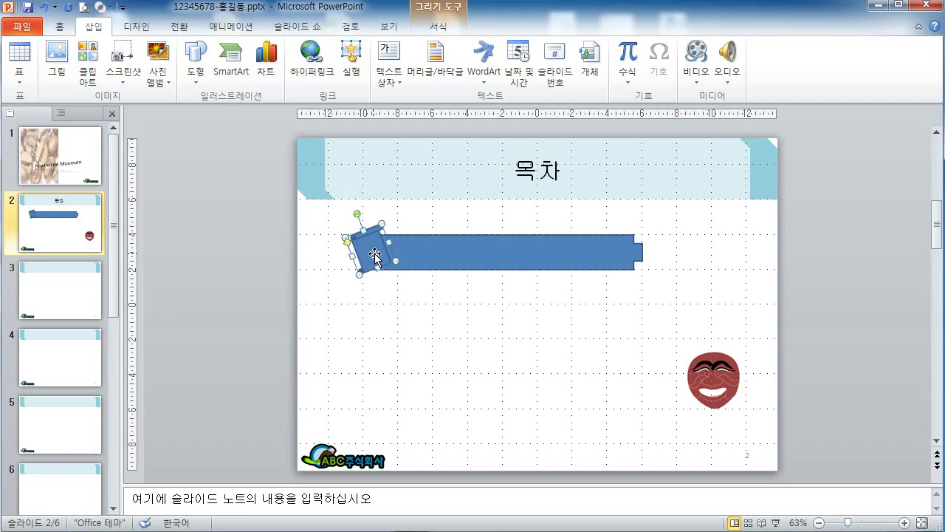
pyautogui.click(451, 327)
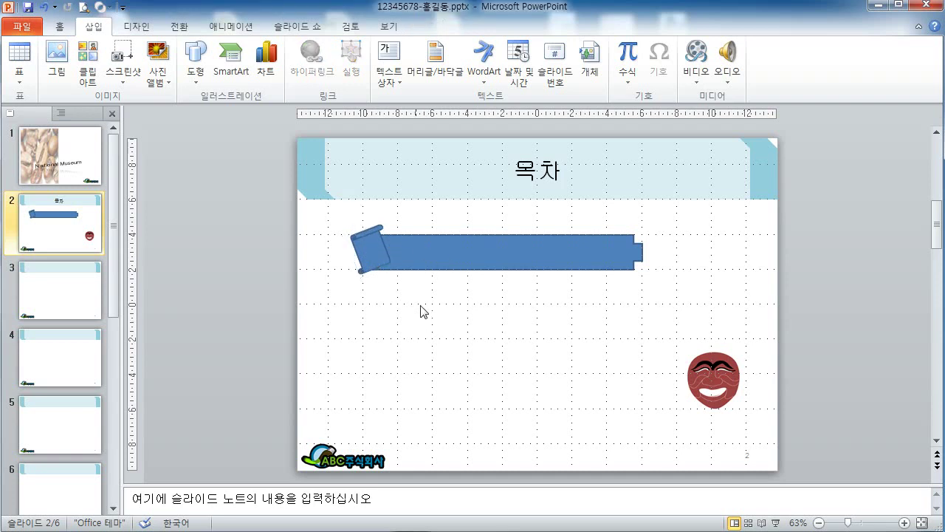
pyautogui.click(373, 260)
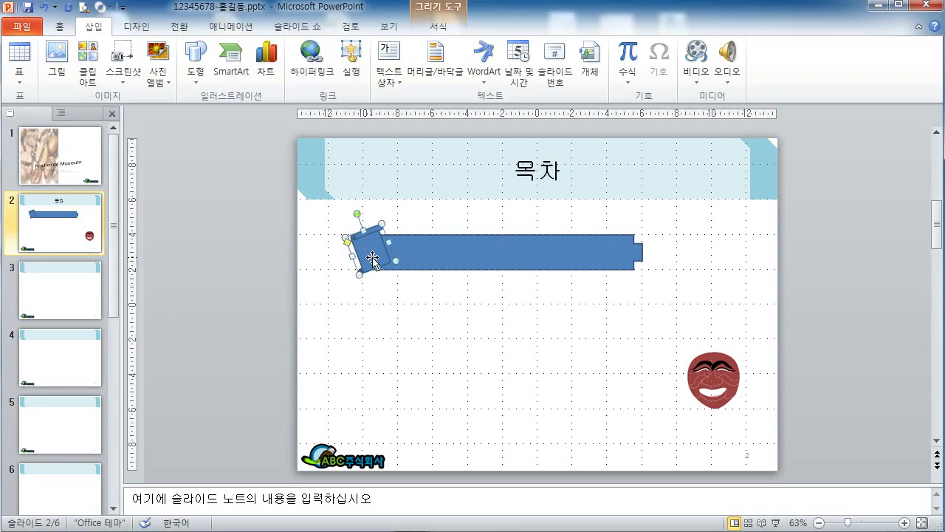
pyautogui.click(416, 316)
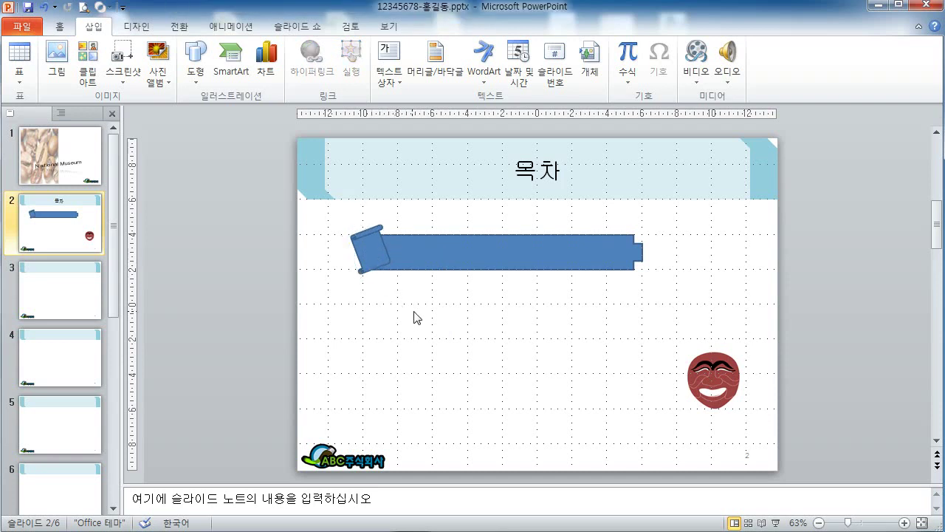
pyautogui.click(427, 264)
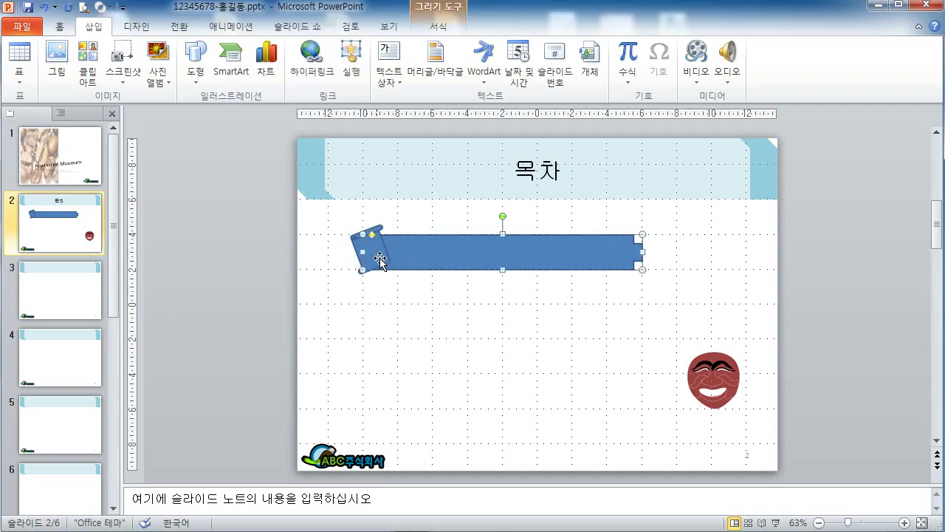
pyautogui.click(382, 259)
pyautogui.click(399, 342)
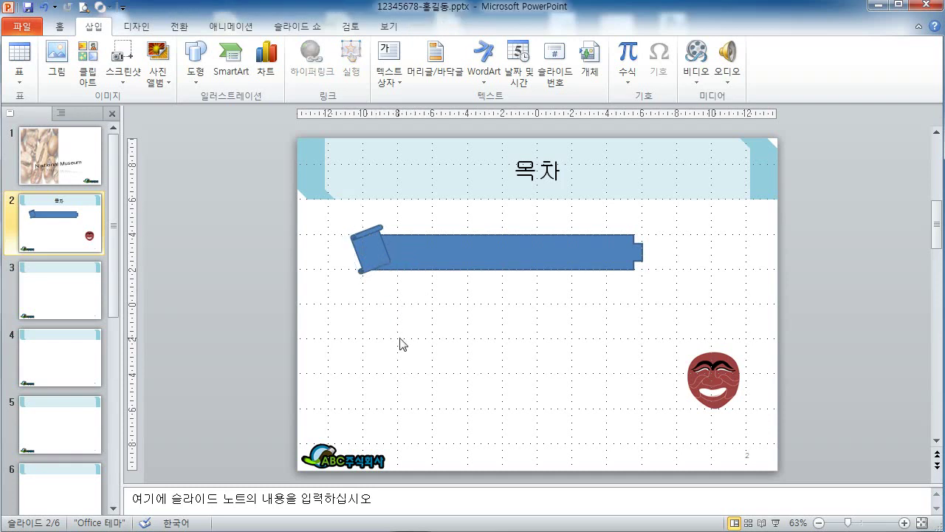
# Step: Fill the tilted scroll shape with a light aqua theme colour
pyautogui.click(374, 251)
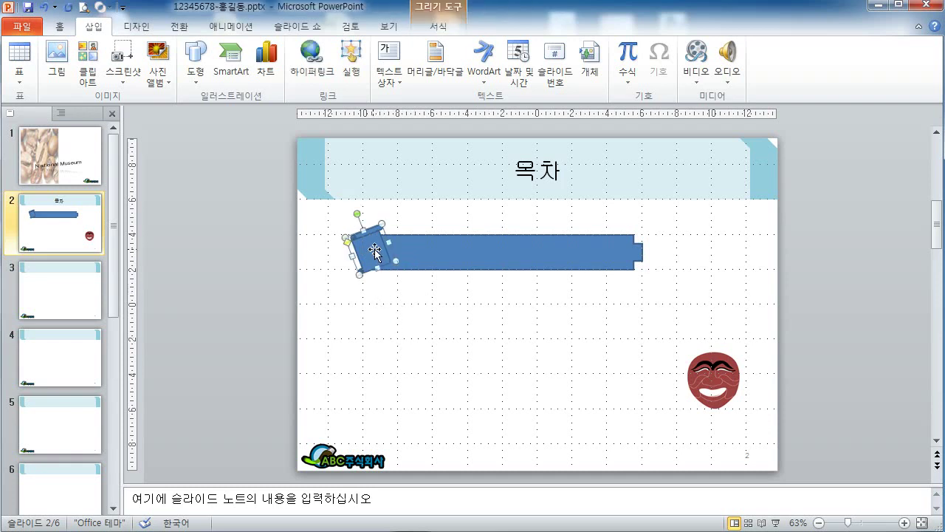
pyautogui.rightClick(375, 251)
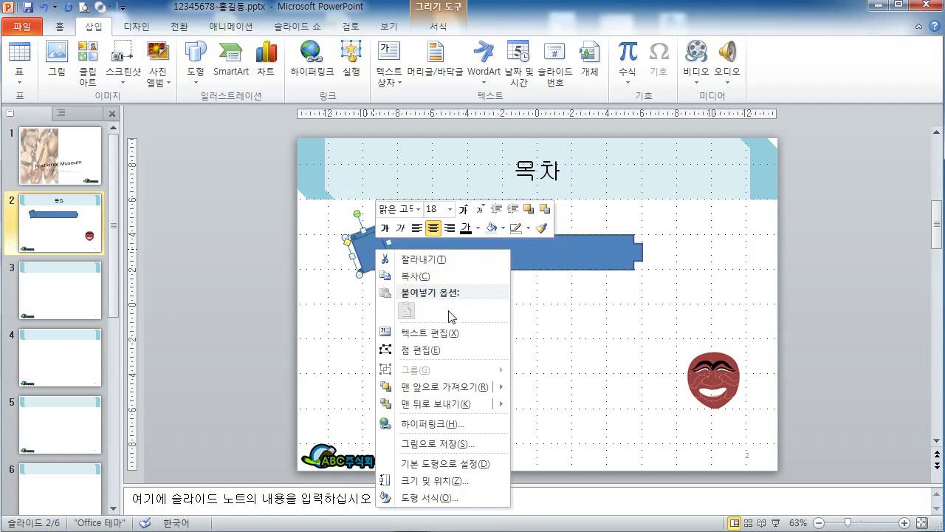
pyautogui.moveTo(492, 386)
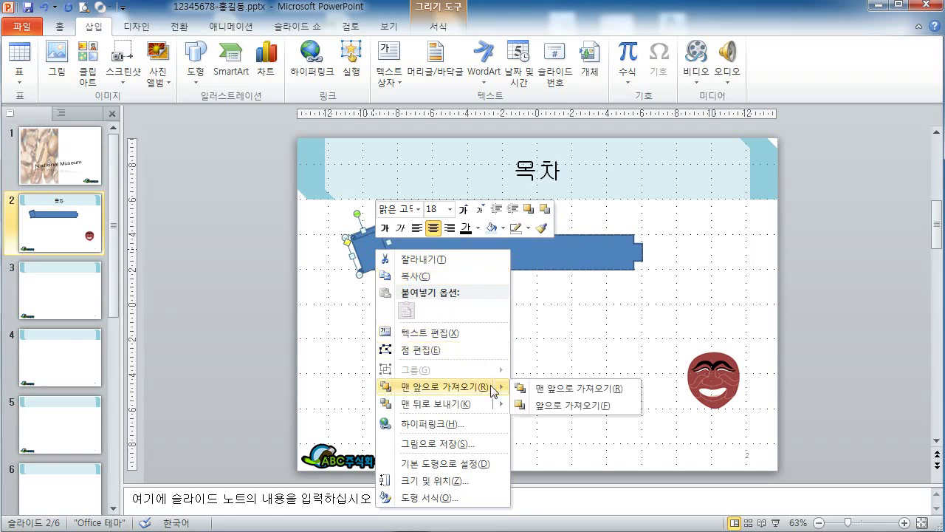
pyautogui.click(503, 228)
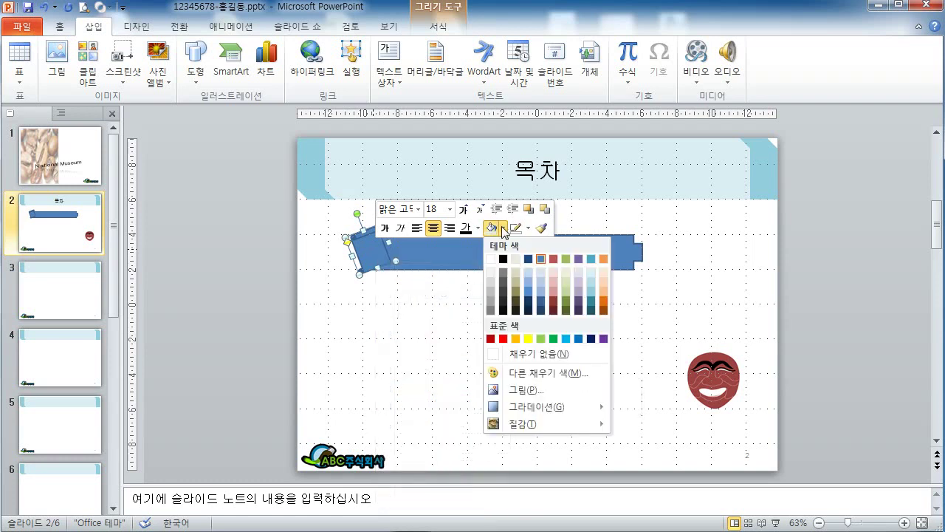
pyautogui.click(591, 299)
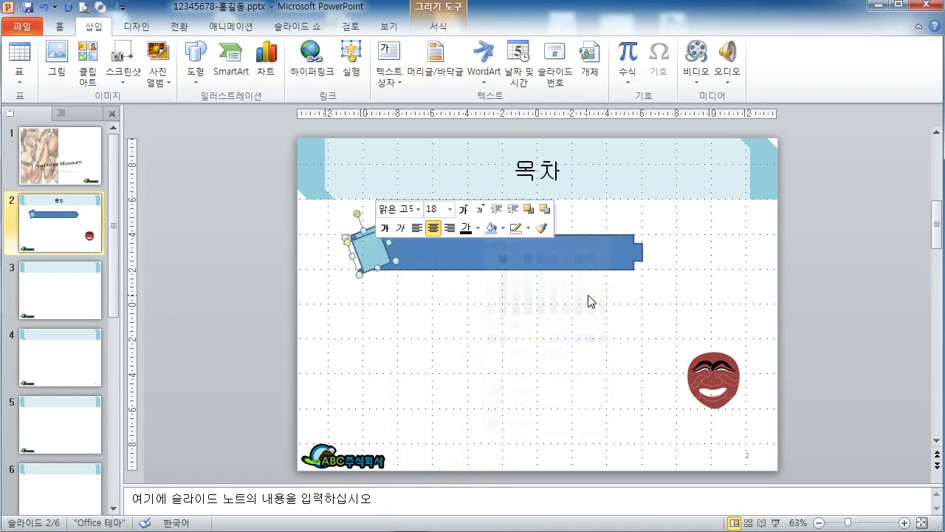
# Step: Fill the cross-shaped bar with a very pale aqua theme colour, lighter than the scroll's
pyautogui.rightClick(589, 252)
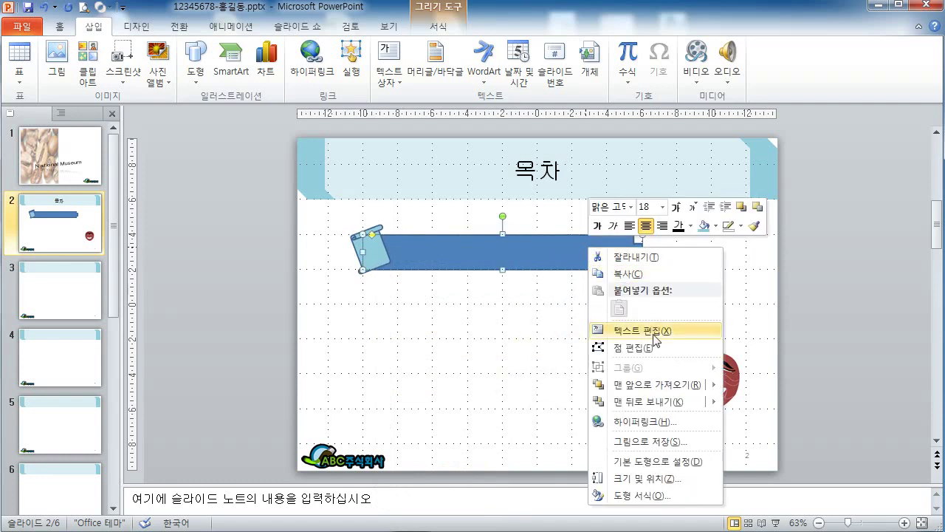
pyautogui.click(724, 237)
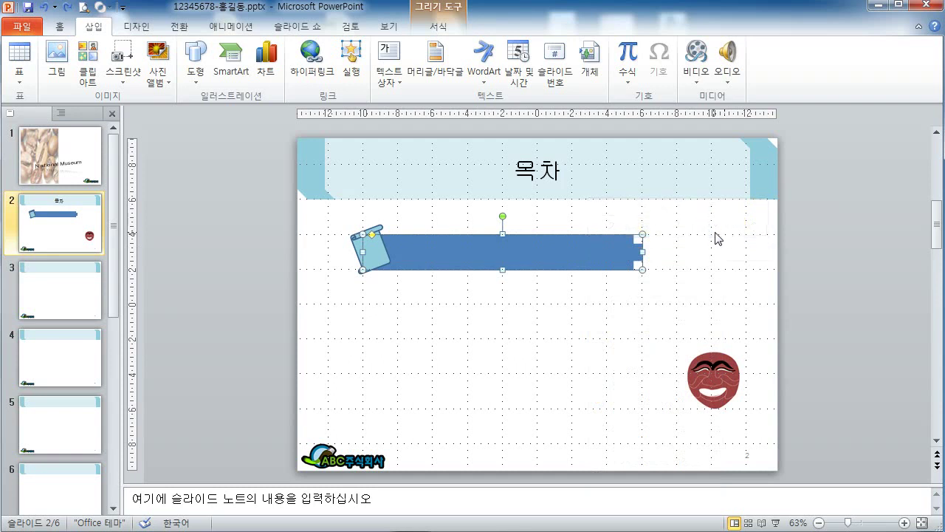
pyautogui.rightClick(630, 247)
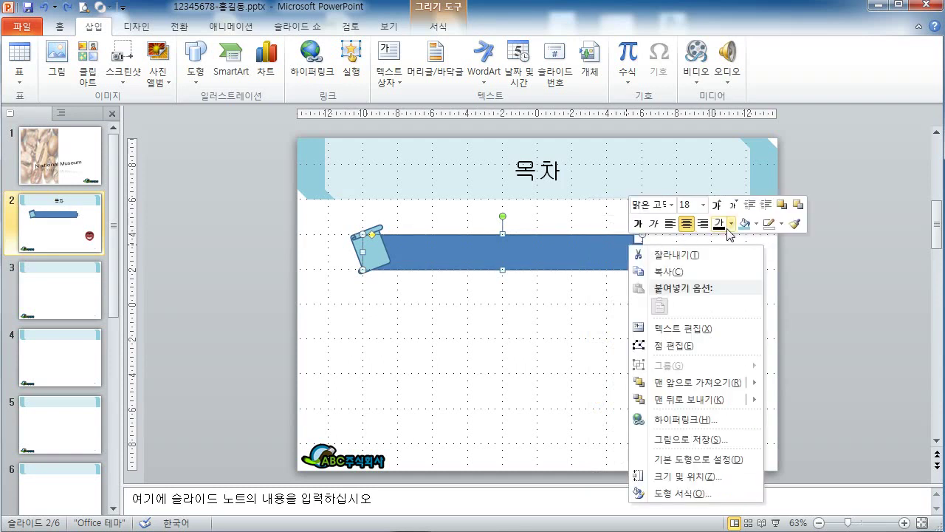
pyautogui.click(756, 224)
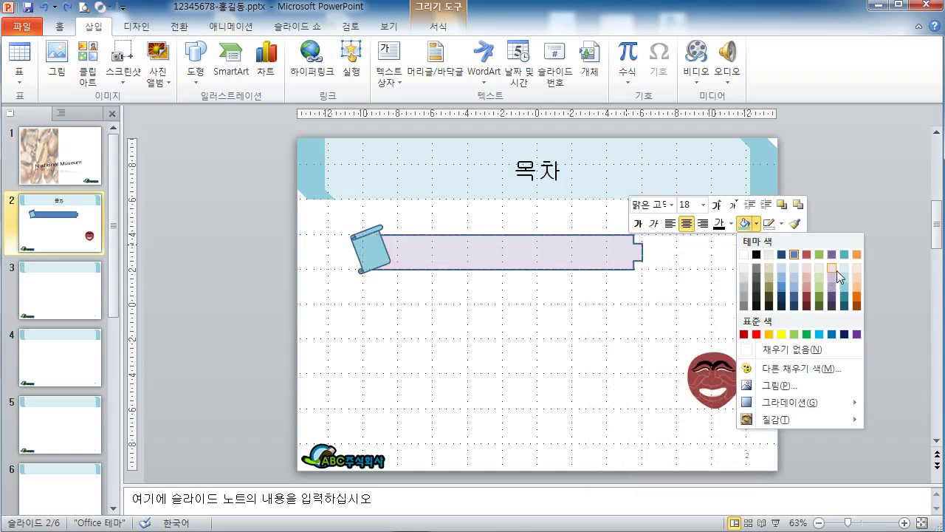
pyautogui.click(576, 307)
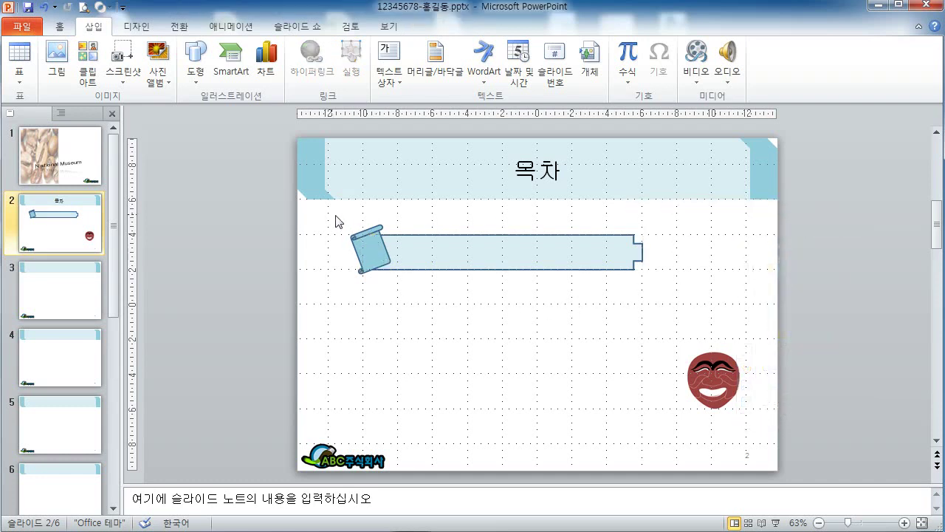
# Step: Remove the outlines from the scroll shape and the cross-shaped bar together
pyautogui.moveTo(325, 215); pyautogui.dragTo(657, 280)
pyautogui.rightClick(570, 261)
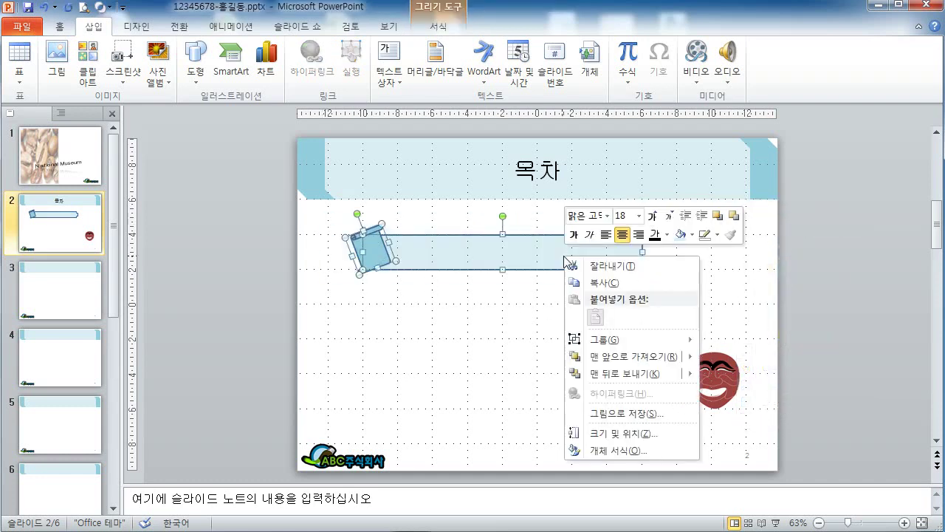
pyautogui.click(718, 238)
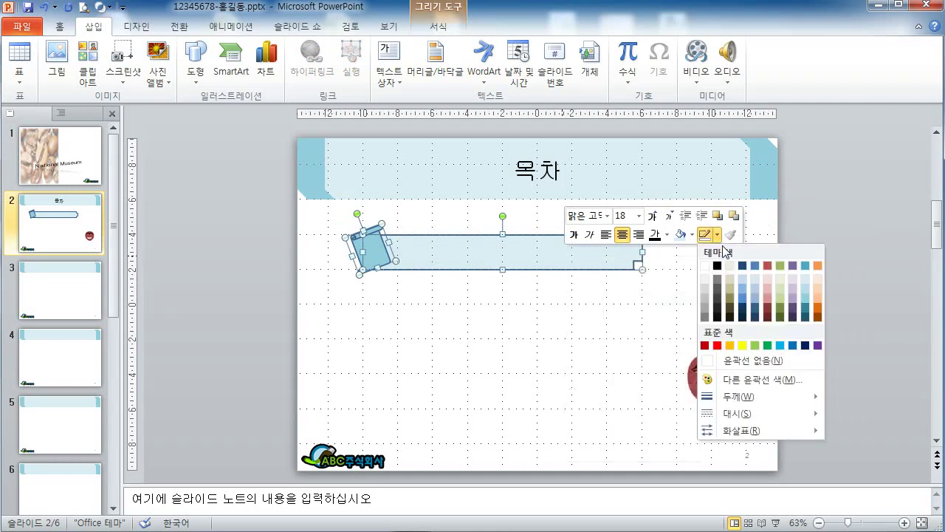
pyautogui.click(739, 360)
pyautogui.click(437, 342)
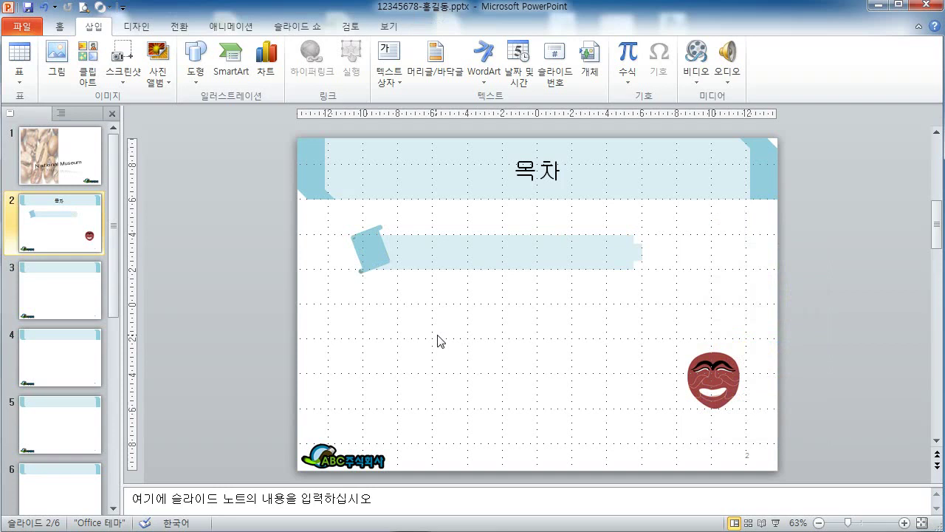
pyautogui.click(363, 240)
pyautogui.click(389, 327)
pyautogui.click(441, 259)
pyautogui.click(455, 284)
pyautogui.click(480, 260)
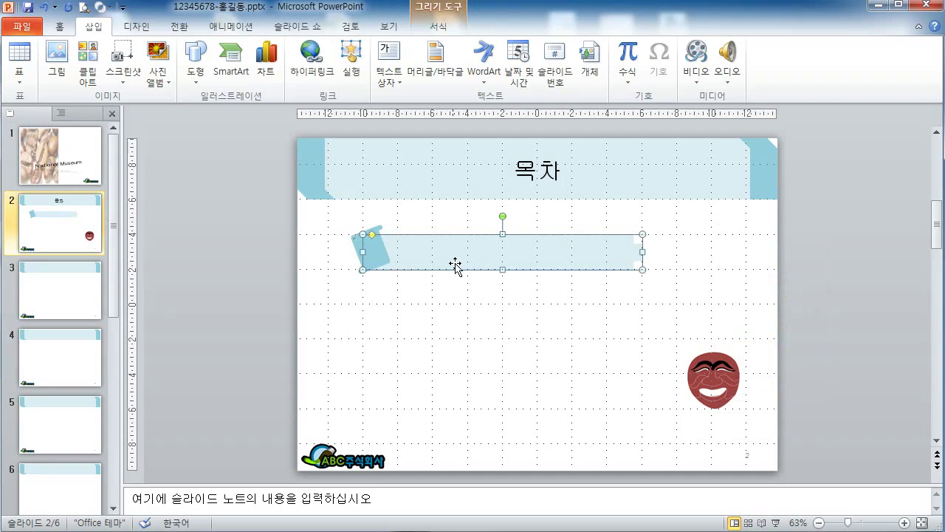
pyautogui.click(418, 288)
pyautogui.click(460, 281)
# Step: Set the cross-shaped bar's text to the 굴림 font at size 24
pyautogui.click(460, 255)
pyautogui.click(60, 26)
pyautogui.click(256, 56)
pyautogui.write('굴림')
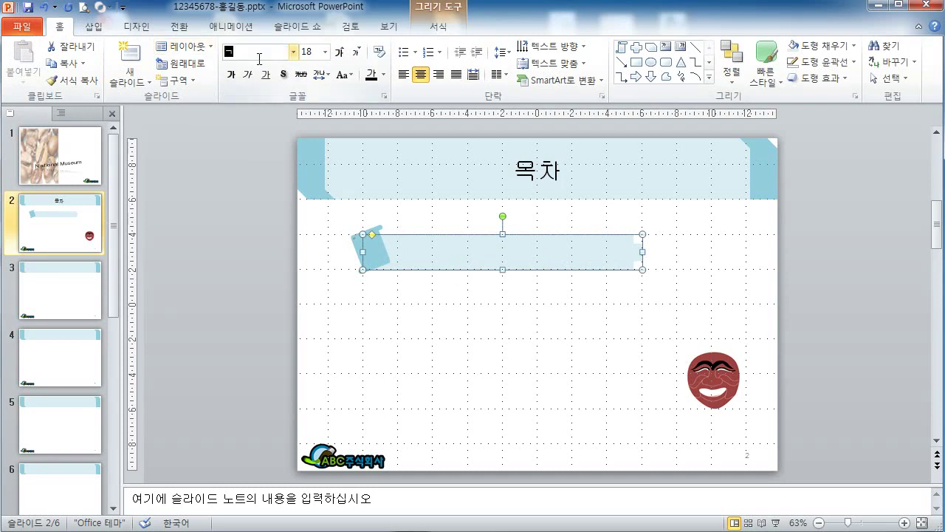
pyautogui.press('Return')
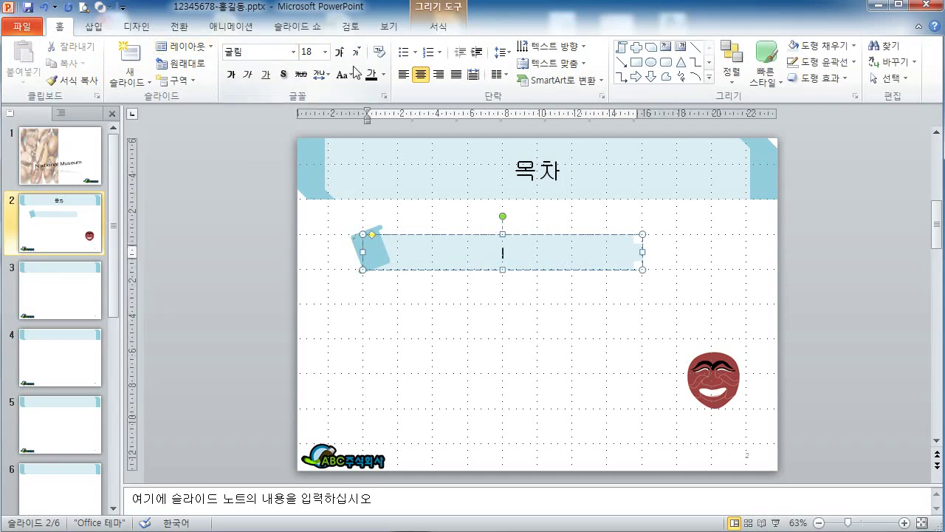
pyautogui.click(307, 52)
pyautogui.write('24')
pyautogui.press('Return')
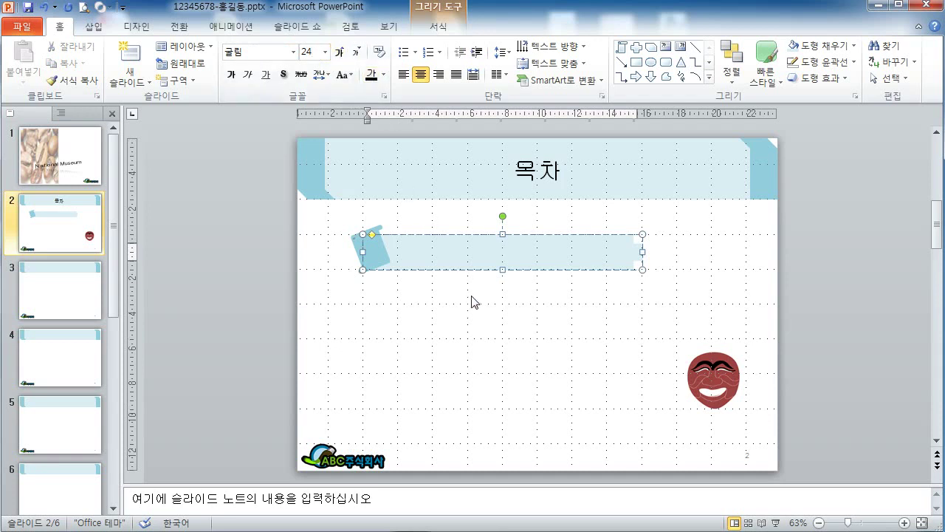
# Step: Enter the text "교육 진행 및 주요 시설 소개" in the cross-shaped bar
pyautogui.write('교육')
pyautogui.write(' 진행')
pyautogui.write(' 및 주요')
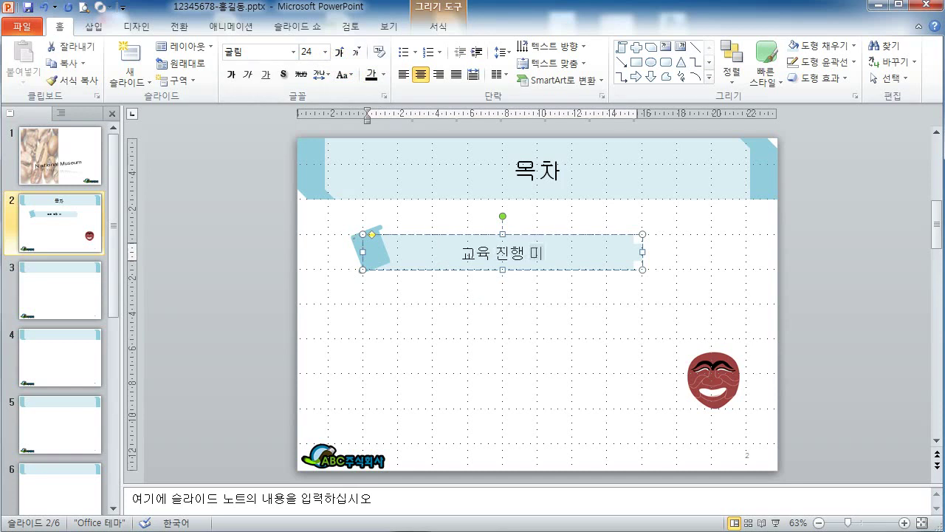
pyautogui.write(' 시설 소개')
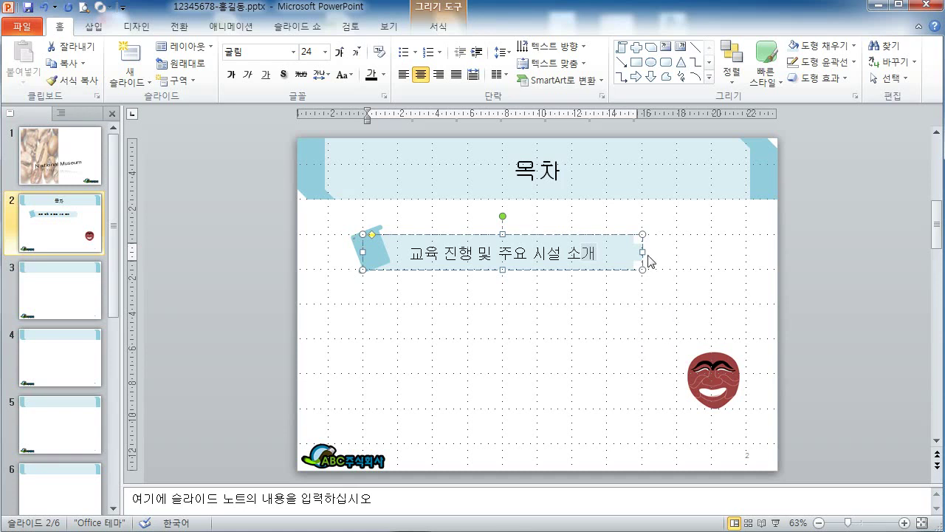
# Step: Shorten the cross-shaped bar from its right end to a width of about 15 cm
pyautogui.moveTo(640, 252); pyautogui.dragTo(621, 251)
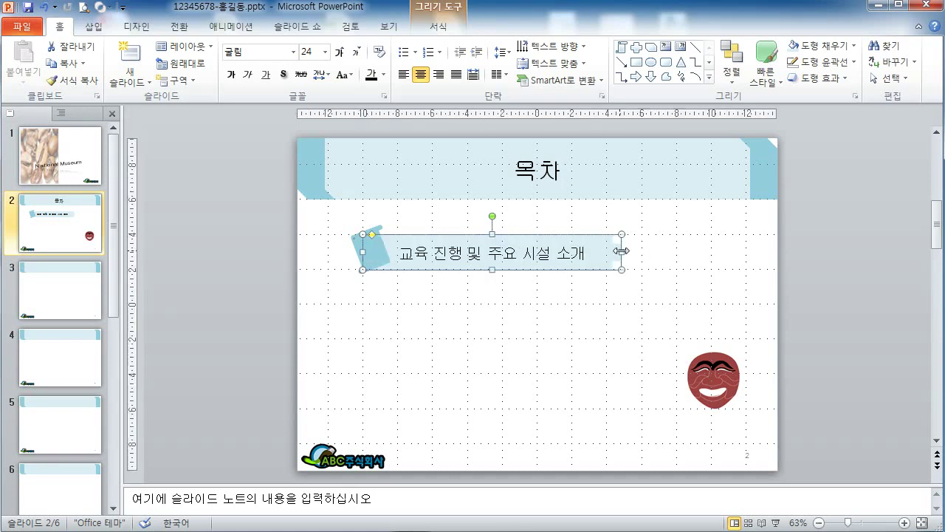
pyautogui.click(602, 307)
pyautogui.click(601, 260)
pyautogui.click(538, 316)
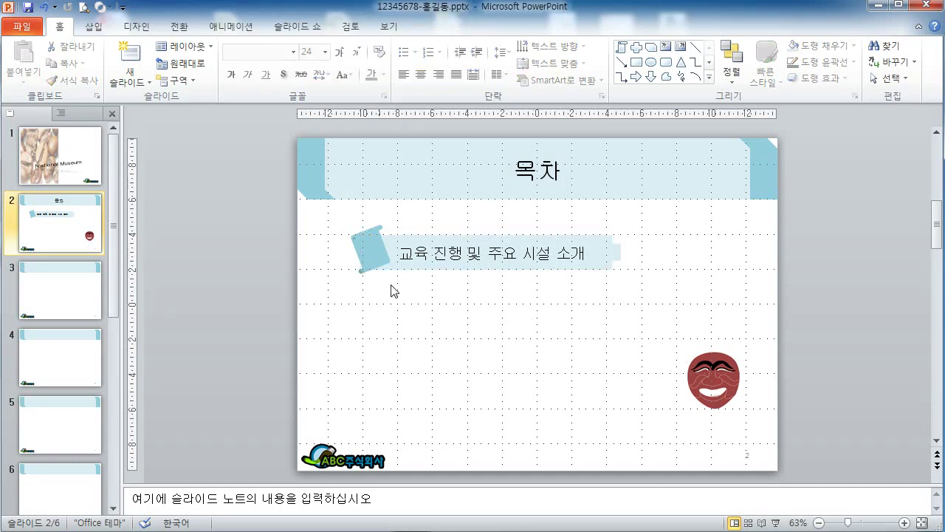
# Step: Try to enter the number 1 directly as text in the tilted scroll shape
pyautogui.click(357, 257)
pyautogui.click(423, 329)
pyautogui.click(367, 242)
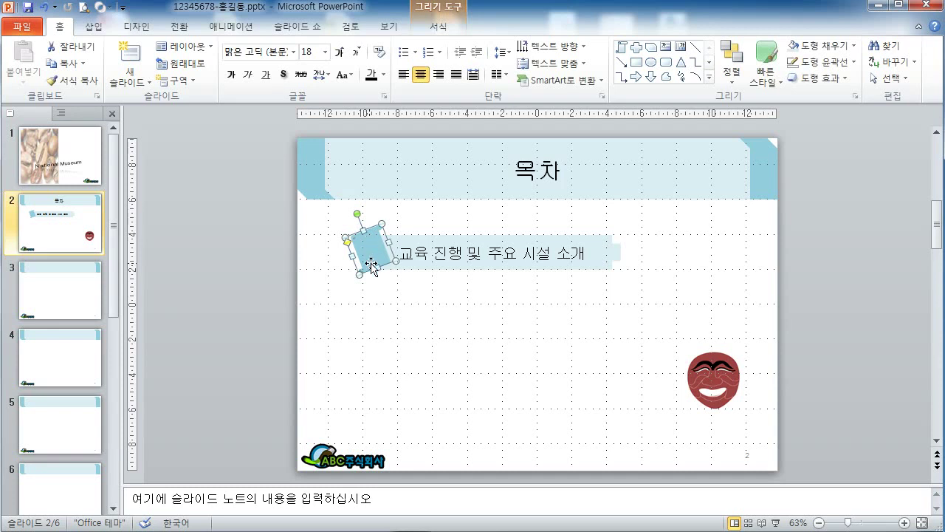
pyautogui.write('1')
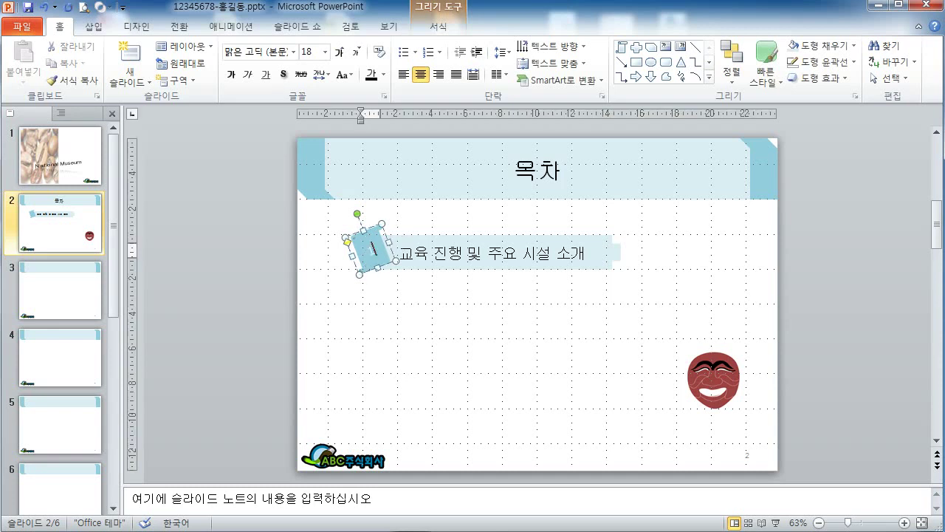
pyautogui.click(396, 334)
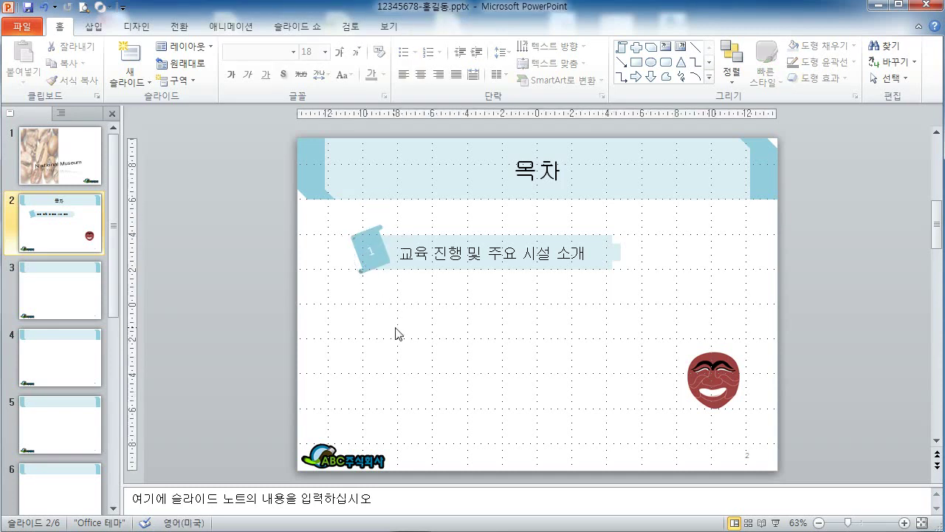
pyautogui.click(378, 266)
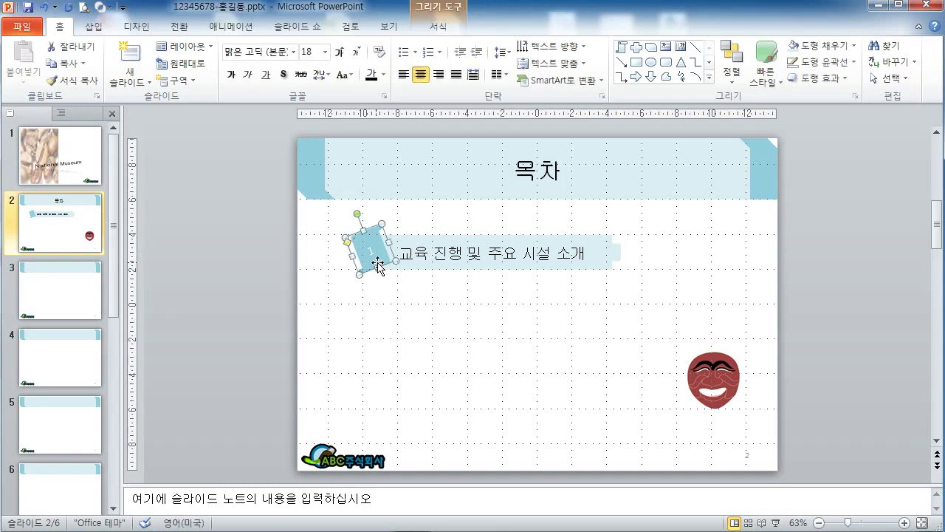
pyautogui.click(391, 310)
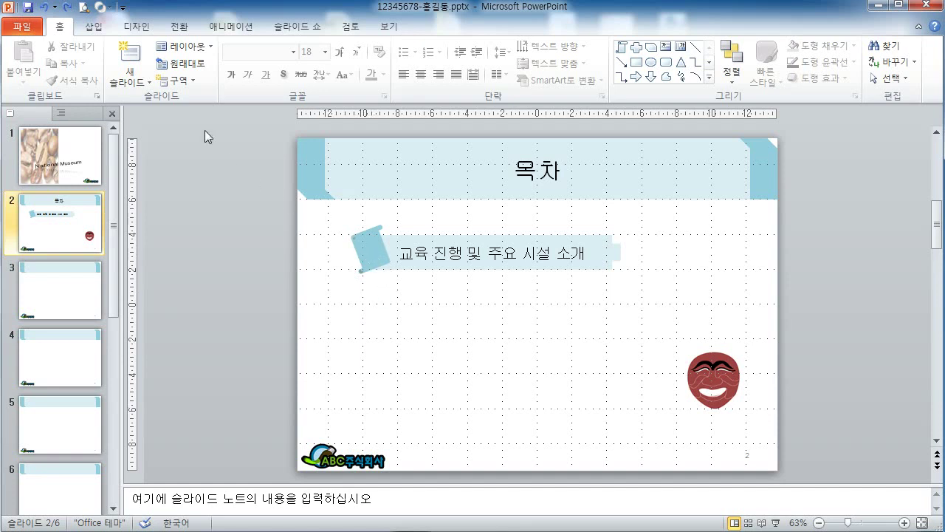
# Step: Insert a horizontal text box in the empty area below the cross-shaped bar and enter the number 1
pyautogui.click(97, 28)
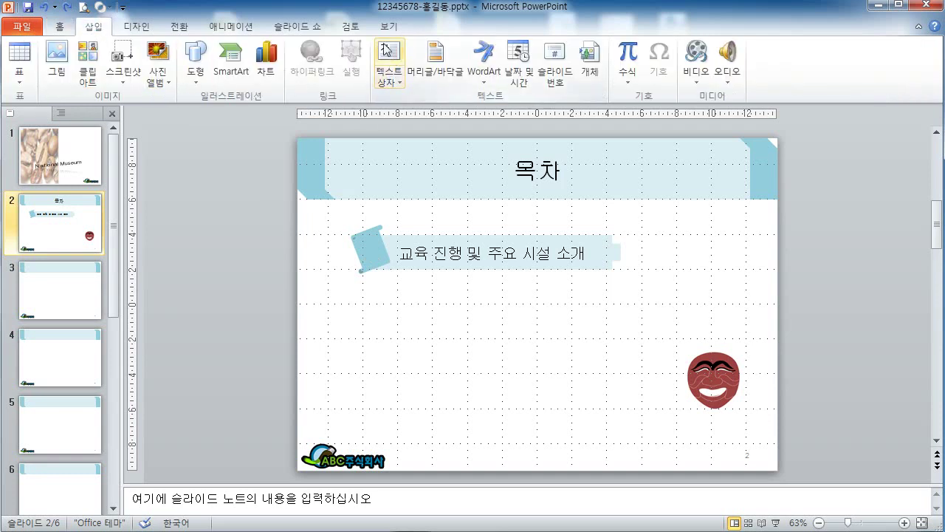
pyautogui.click(398, 79)
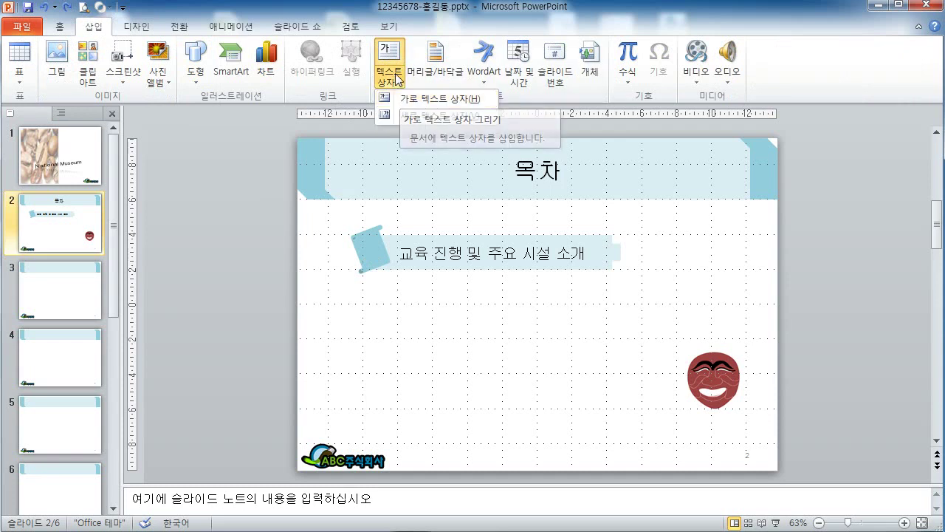
pyautogui.click(395, 53)
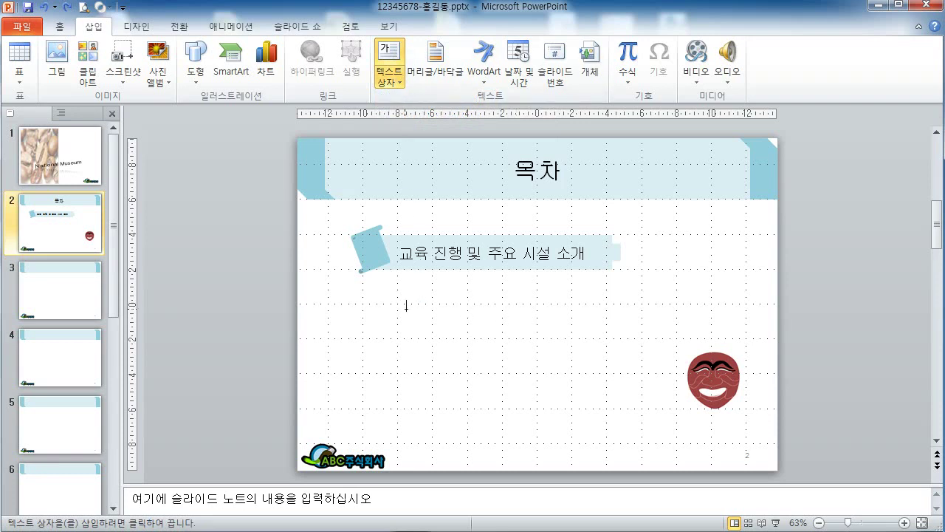
pyautogui.click(407, 305)
pyautogui.write('1')
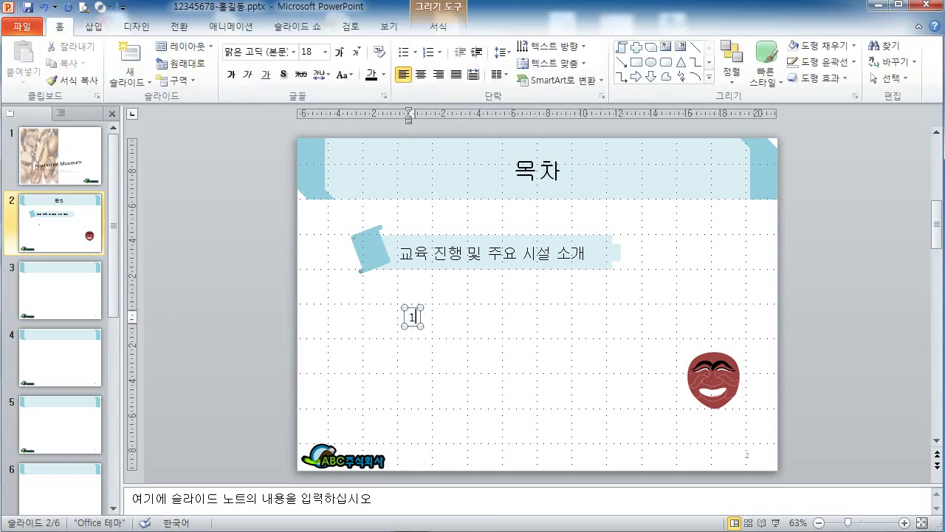
# Step: Set the number text box to the 굴림 font at size 24
pyautogui.click(480, 322)
pyautogui.moveTo(377, 299); pyautogui.dragTo(448, 370)
pyautogui.click(251, 53)
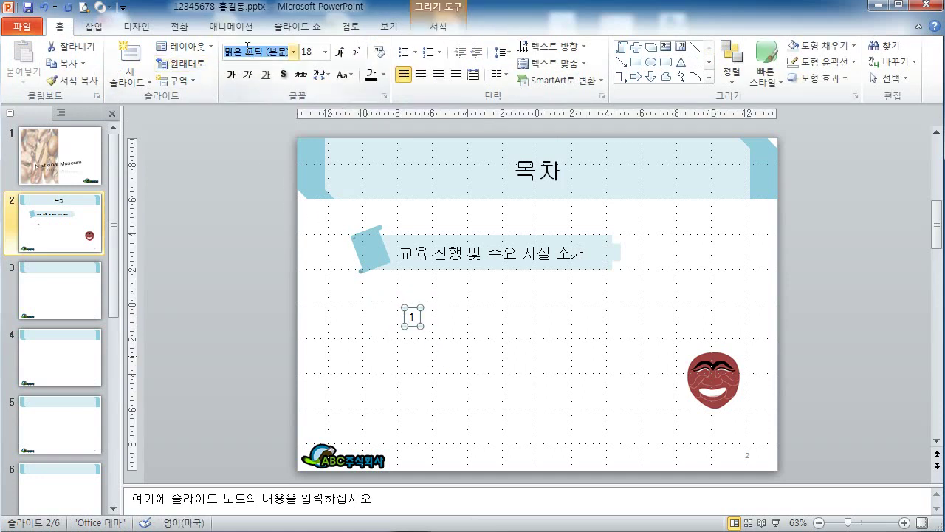
pyautogui.write('굴림')
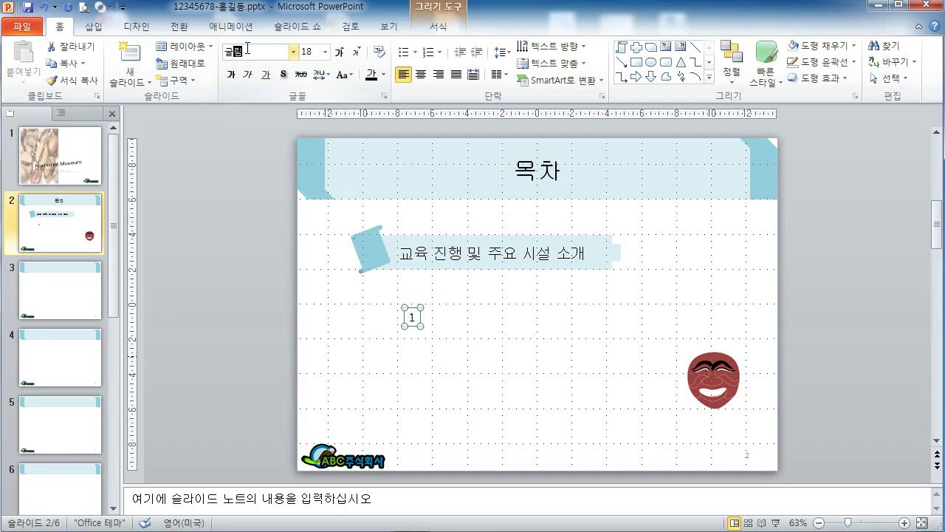
pyautogui.press('Return')
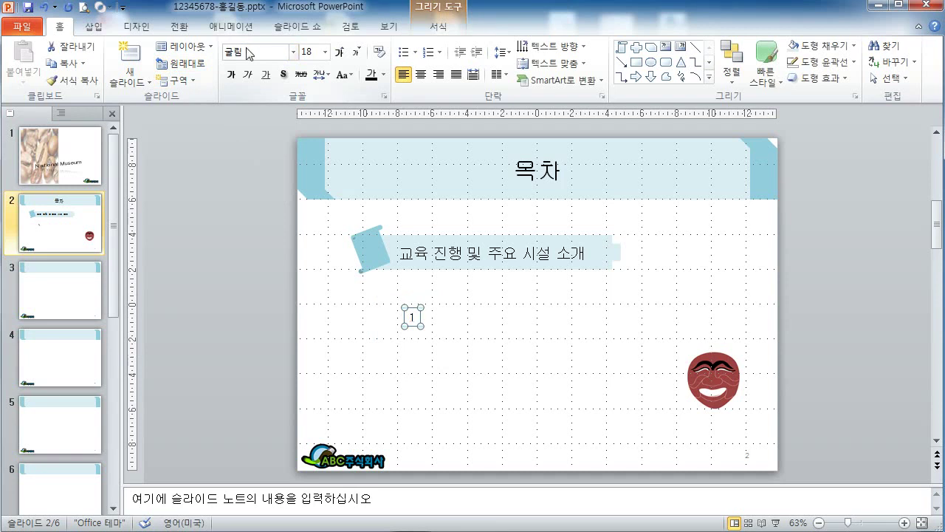
pyautogui.click(316, 50)
pyautogui.write('24')
pyautogui.press('Return')
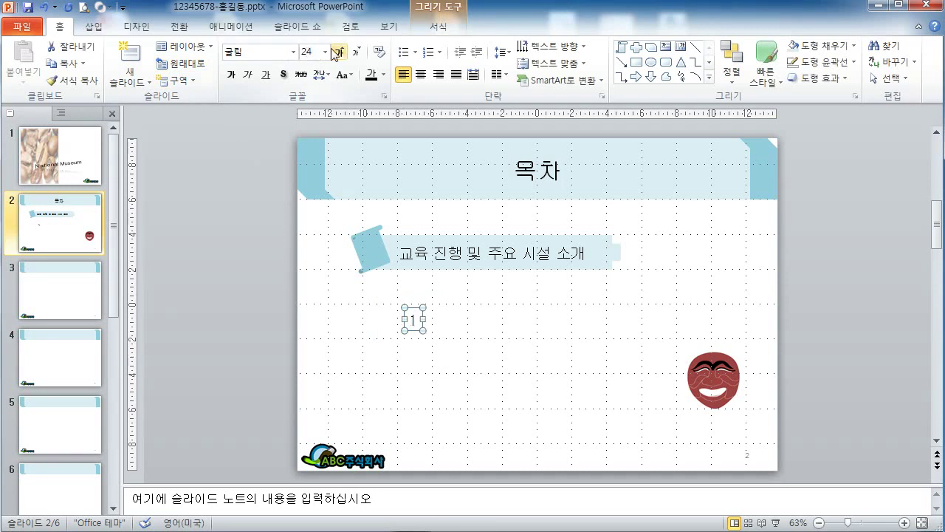
# Step: Move the number text box onto the middle of the tilted scroll shape
pyautogui.press('Left')
pyautogui.press('Left')
pyautogui.press('Left')
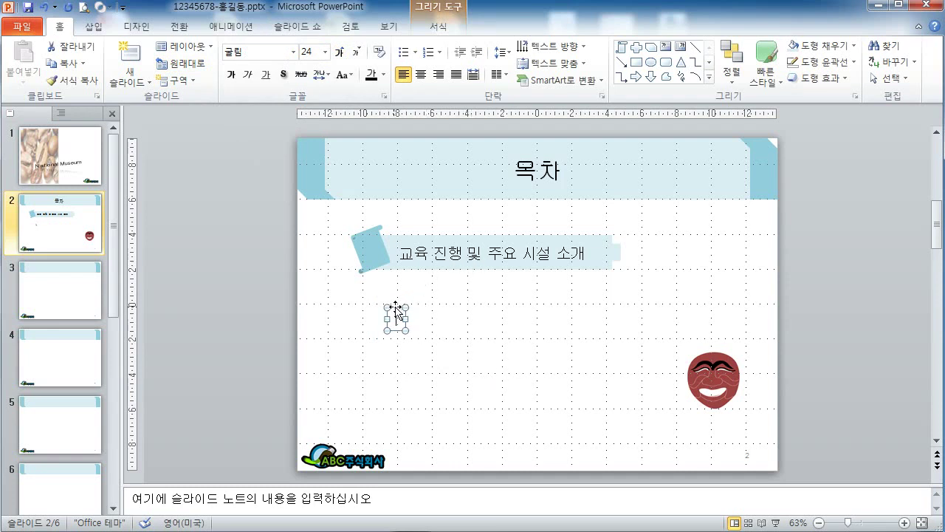
pyautogui.moveTo(391, 317); pyautogui.dragTo(371, 241)
pyautogui.click(390, 318)
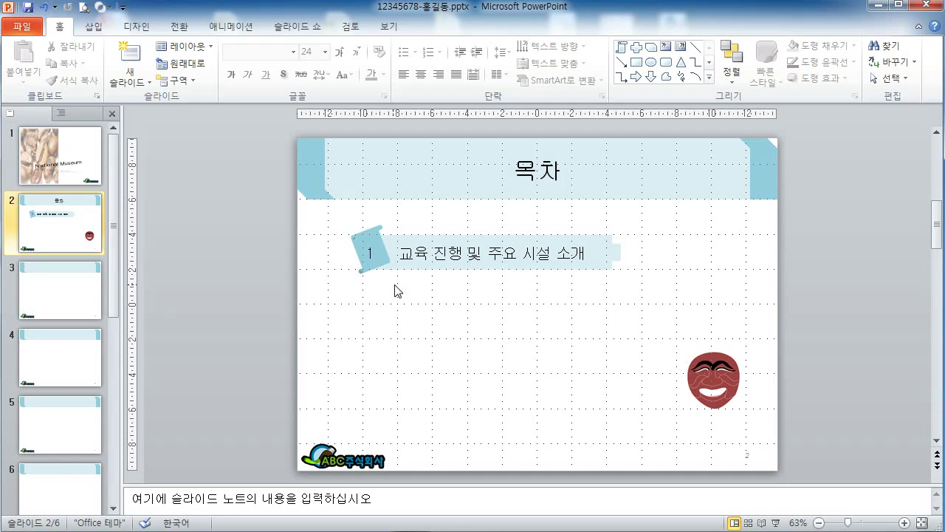
pyautogui.click(375, 259)
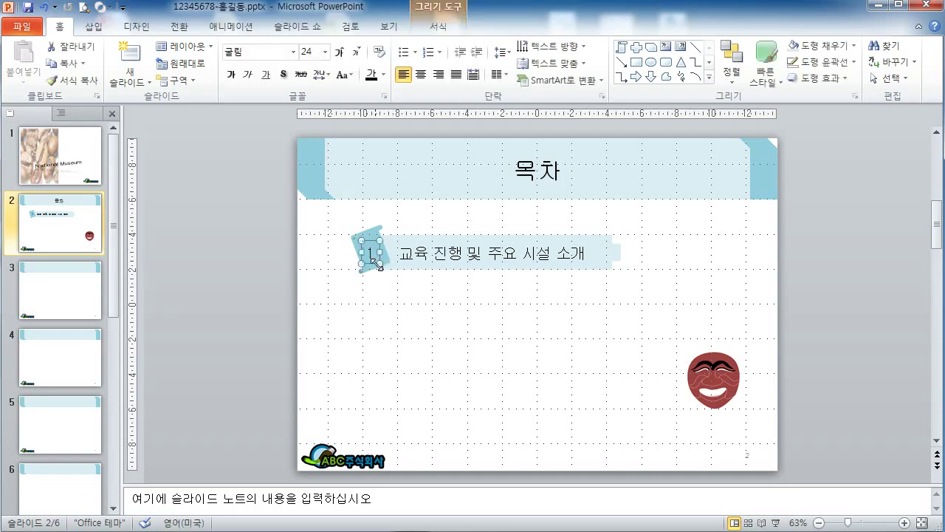
pyautogui.click(377, 304)
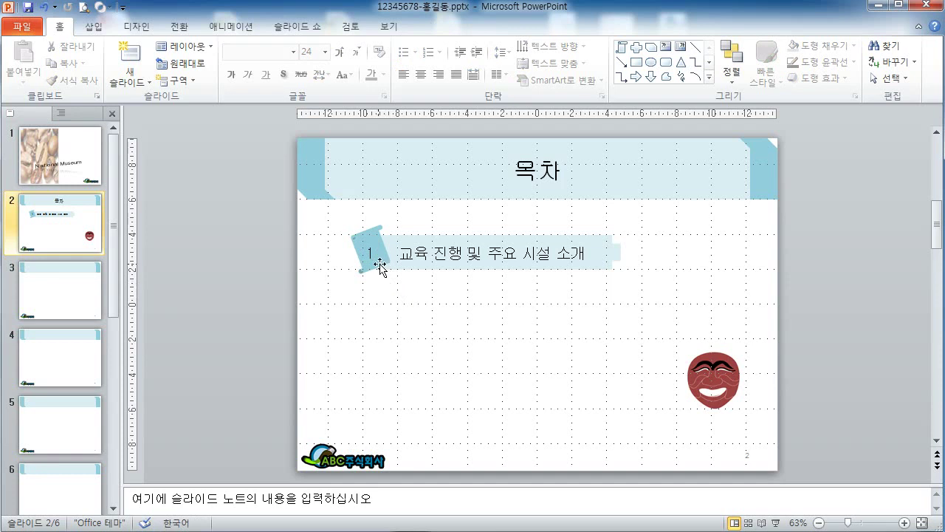
pyautogui.click(377, 262)
pyautogui.click(408, 314)
# Step: Duplicate the scroll, number and cross-shaped bar together and align the copy directly beneath the first row with a small gap
pyautogui.moveTo(328, 219); pyautogui.dragTo(653, 289)
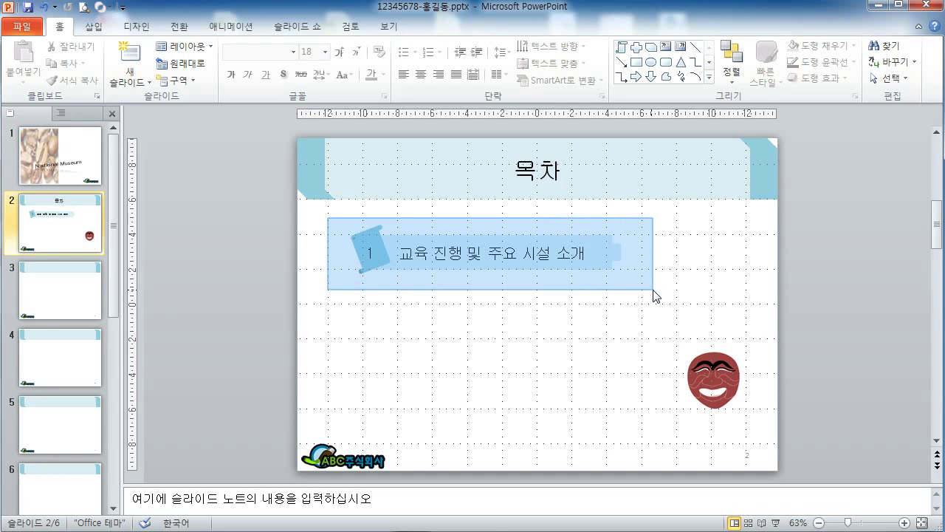
pyautogui.moveTo(652, 291); pyautogui.dragTo(653, 290)
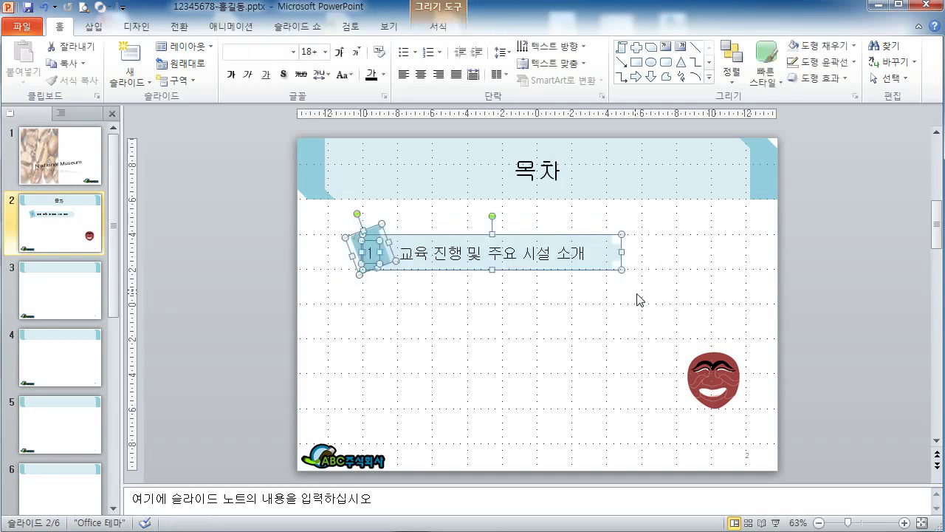
pyautogui.press('Right')
pyautogui.press('Down')
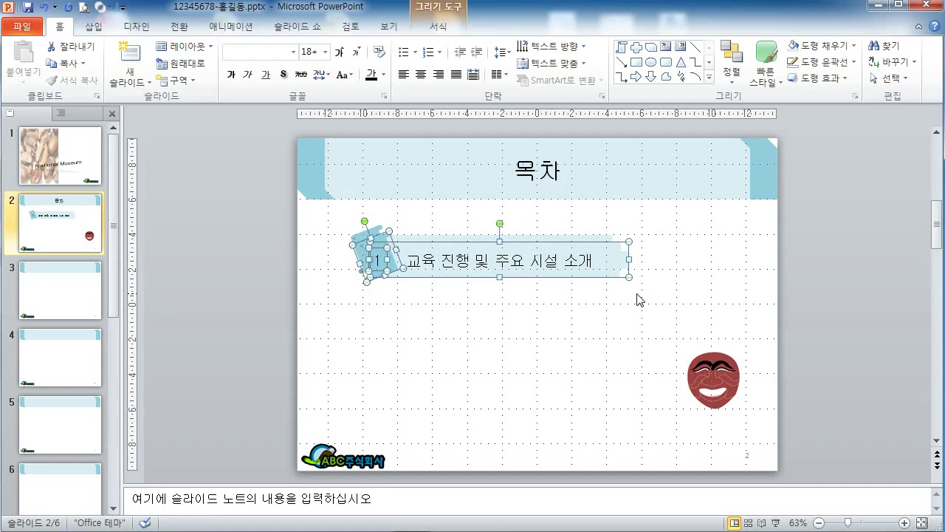
pyautogui.press('Left')
pyautogui.press('Left')
pyautogui.hotkey('ctrl', 'd')
pyautogui.press('Down')
pyautogui.press('Down')
pyautogui.press('Down')
pyautogui.press('Down')
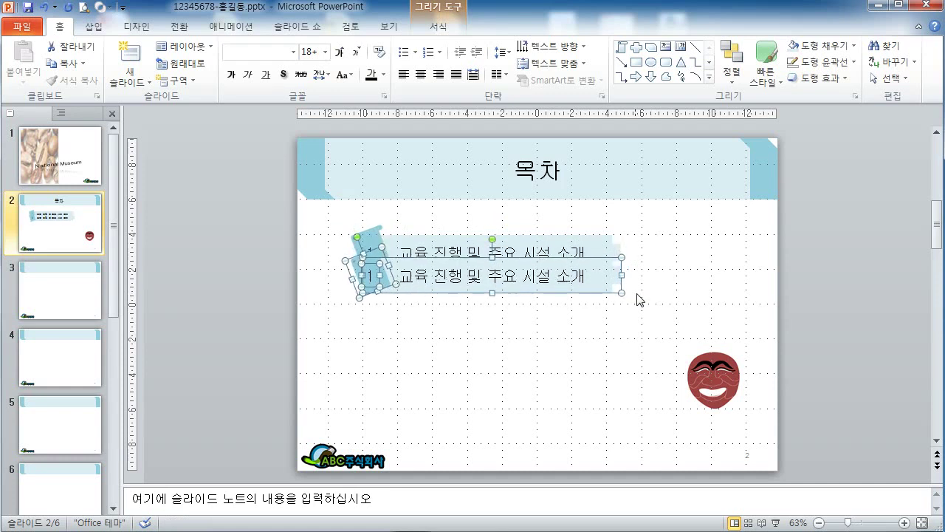
pyautogui.press('Down')
pyautogui.press('Down')
pyautogui.press('Down')
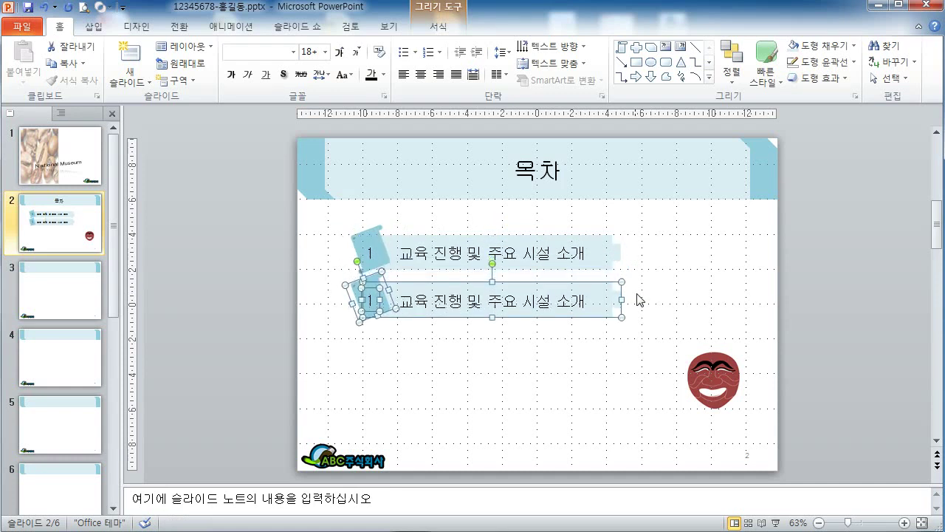
pyautogui.press('Down')
pyautogui.press('Down')
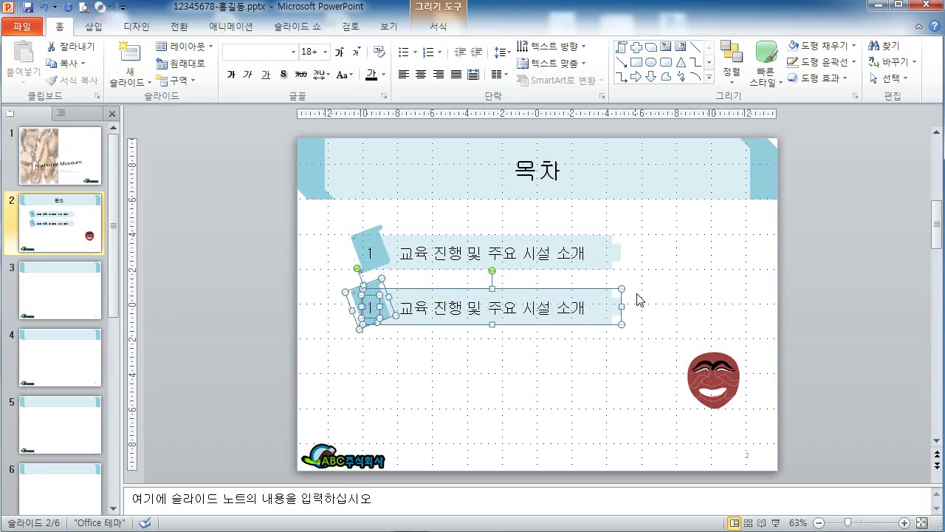
# Step: Duplicate the copied row two more times at the same spacing to make four list rows
pyautogui.hotkey('ctrl', 'd')
pyautogui.hotkey('ctrl', 'd')
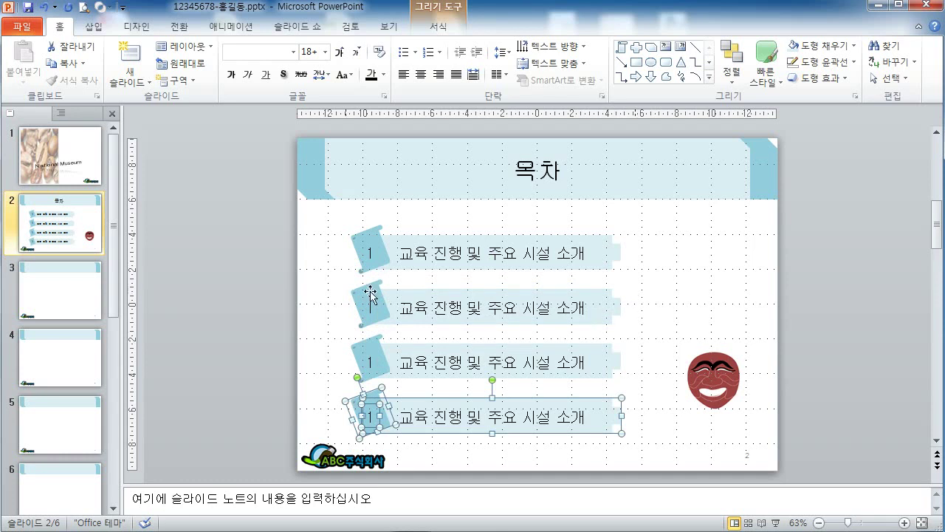
pyautogui.click(296, 282)
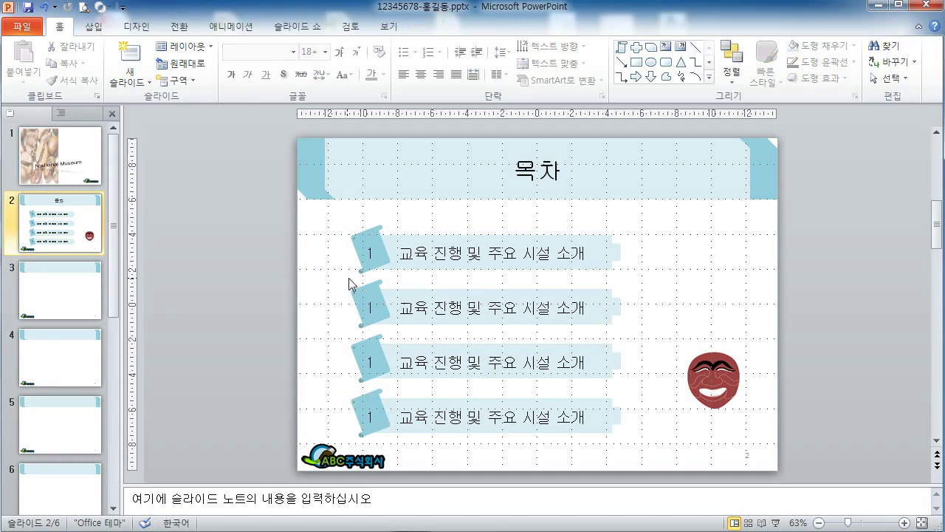
# Step: Shift all four list rows together slightly to the right on the slide
pyautogui.moveTo(336, 216)
pyautogui.mouseDown()
pyautogui.moveTo(443, 340)
pyautogui.moveTo(647, 463)
pyautogui.moveTo(651, 455)
pyautogui.mouseUp()
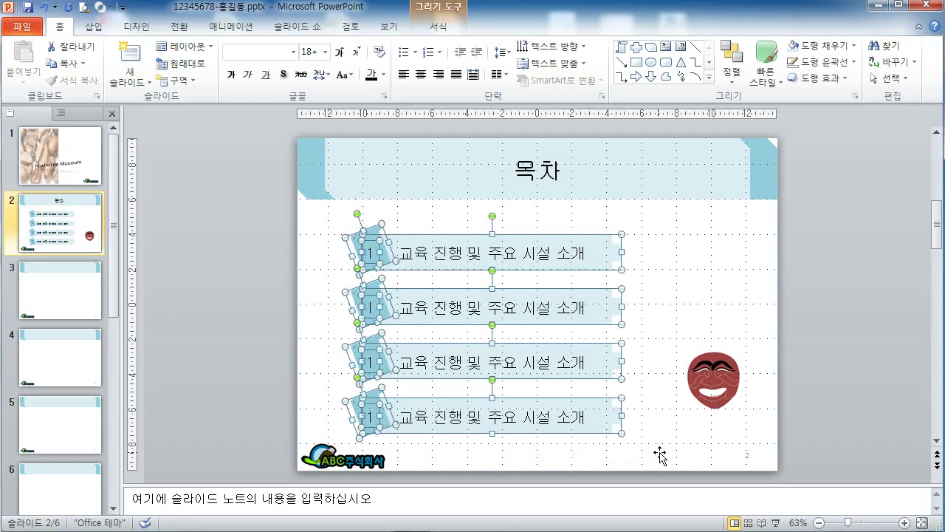
pyautogui.press('Right')
pyautogui.press('Right')
pyautogui.press('Right')
pyautogui.press('Right')
pyautogui.press('Right')
pyautogui.press('Right')
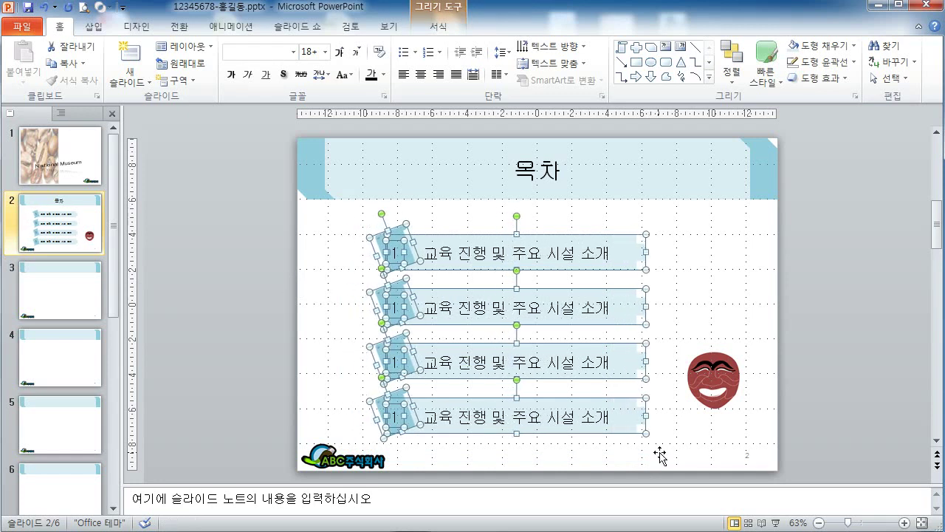
pyautogui.press('Left')
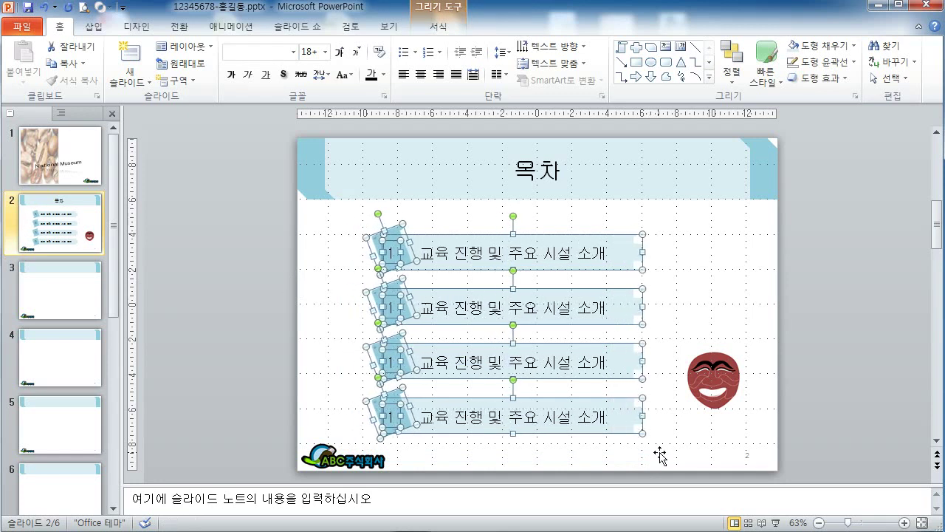
pyautogui.press('Right')
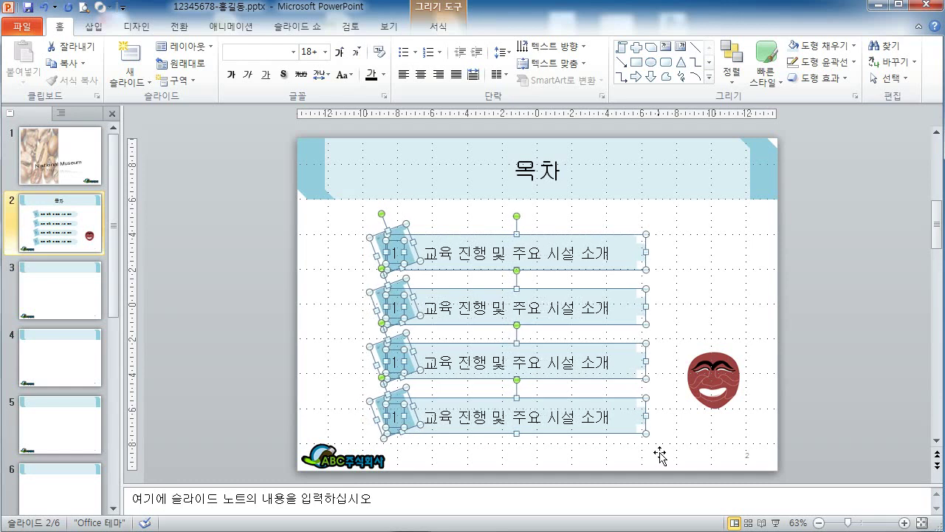
pyautogui.press('Right')
pyautogui.press('Left')
# Step: Nudge the mask picture slightly downward
pyautogui.click(797, 436)
pyautogui.click(720, 389)
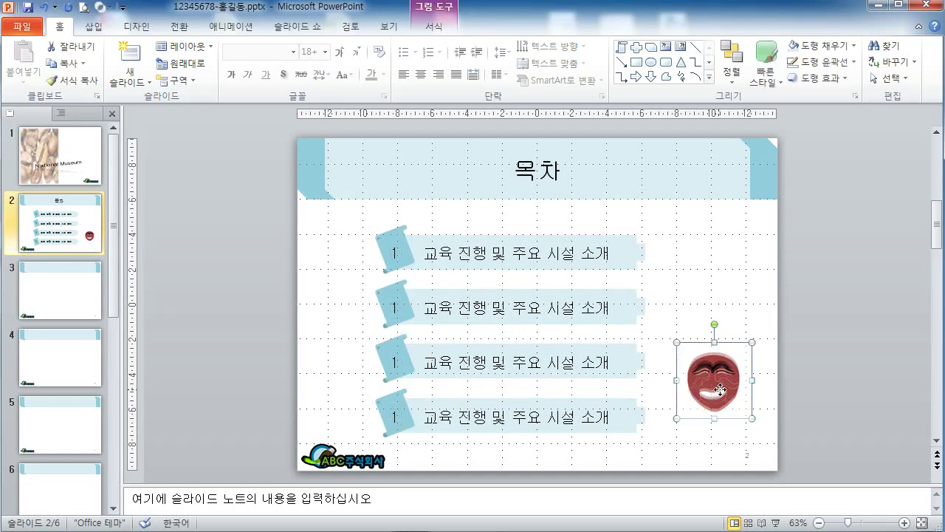
pyautogui.press('Down')
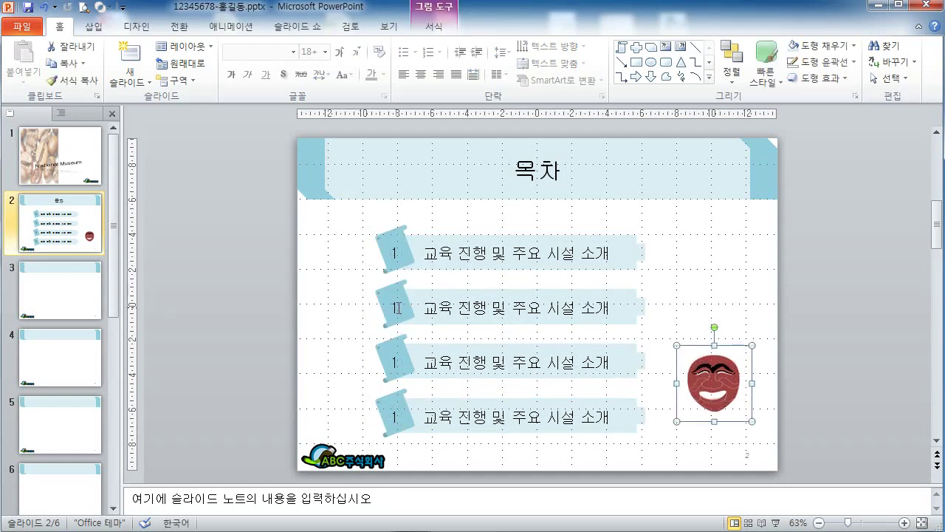
# Step: Renumber the second, third and fourth list rows as 2, 3 and 4
pyautogui.click(397, 307)
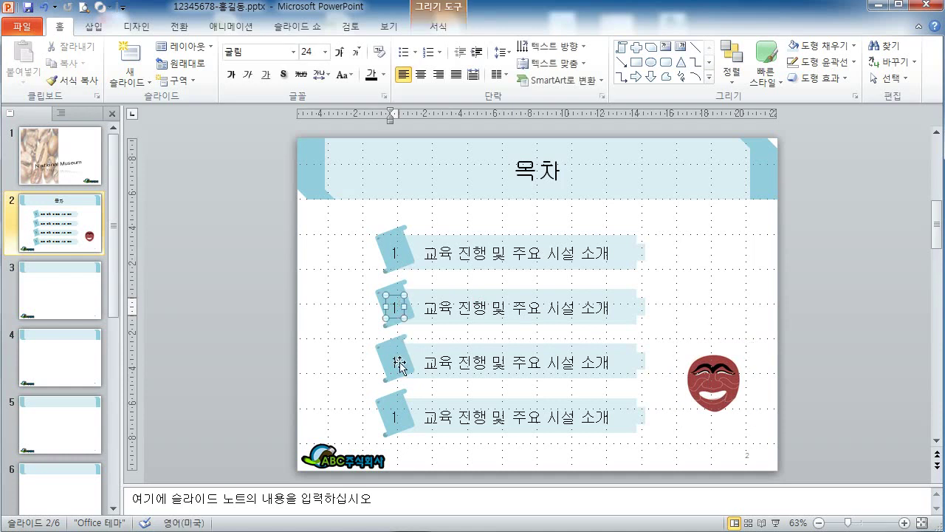
pyautogui.press('BackSpace')
pyautogui.write('2')
pyautogui.click(397, 361)
pyautogui.press('BackSpace')
pyautogui.write('3')
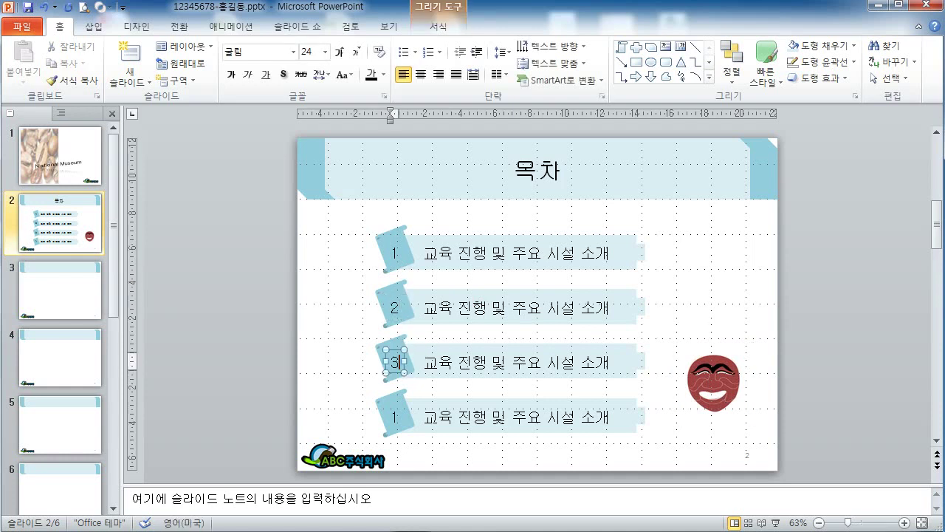
pyautogui.click(397, 416)
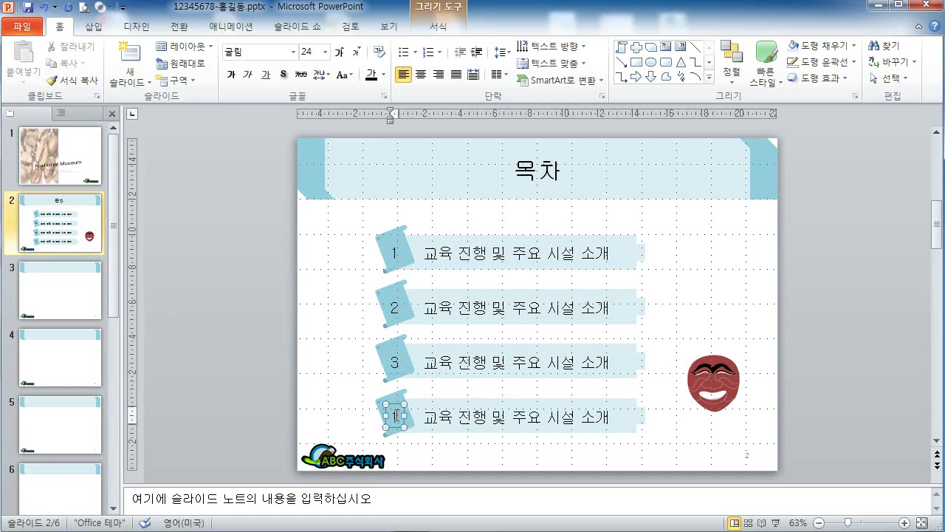
pyautogui.press('BackSpace')
pyautogui.write('4')
# Step: Replace the first row's bar text with "국립중앙박물과 소개"
pyautogui.moveTo(614, 253); pyautogui.dragTo(447, 254)
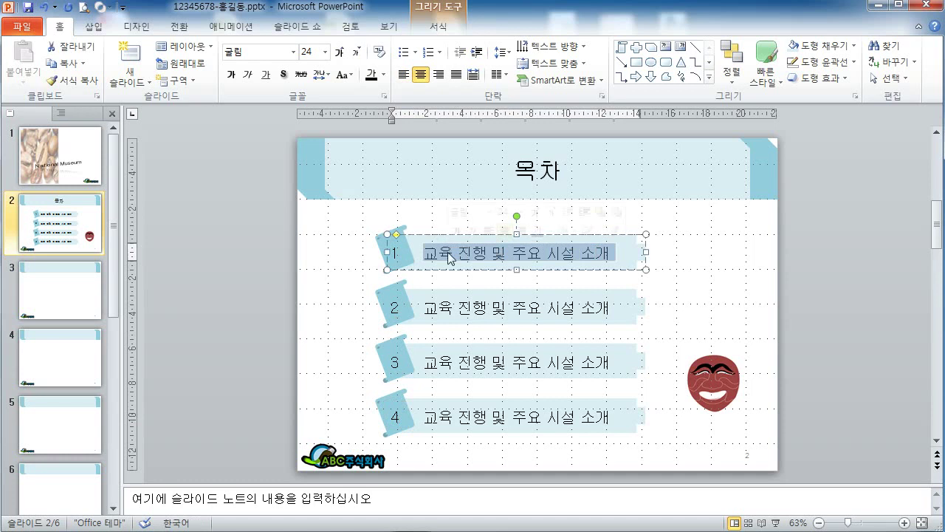
pyautogui.write('국')
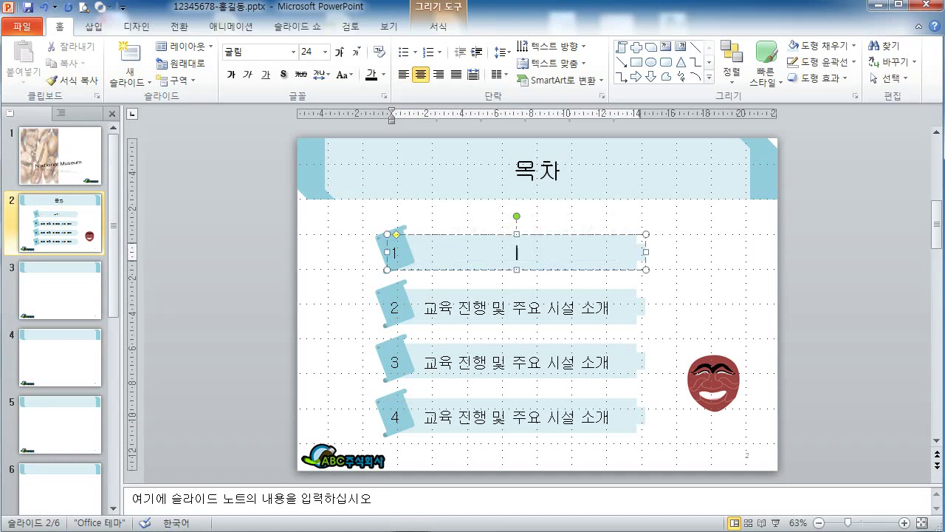
pyautogui.write('리')
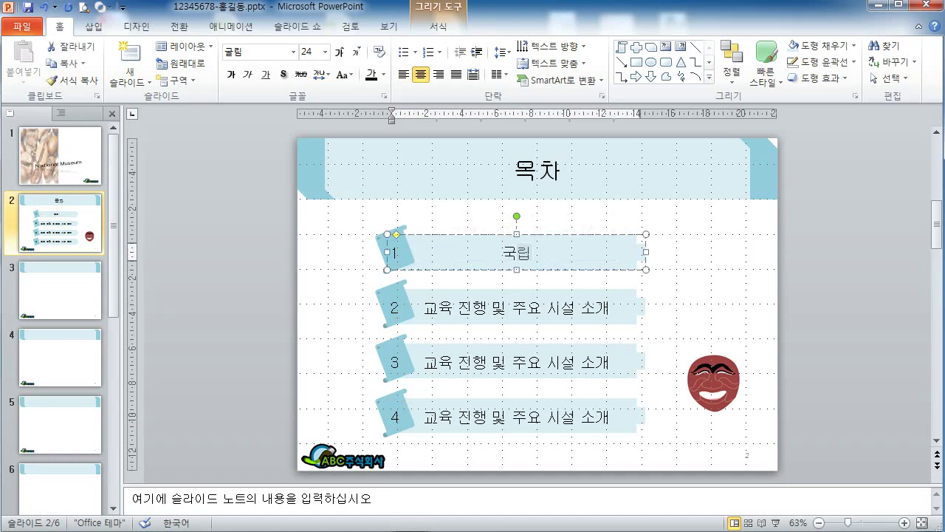
pyautogui.write('중앙발')
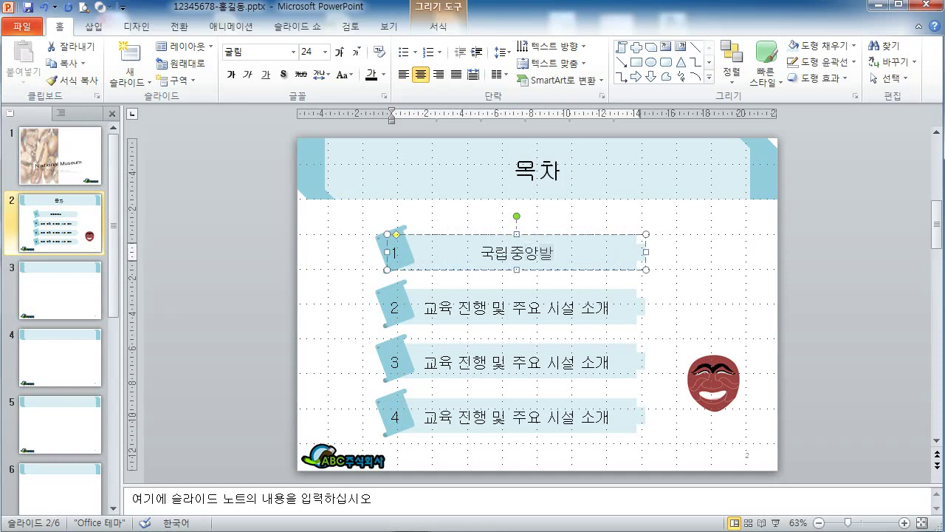
pyautogui.write('물관 소개')
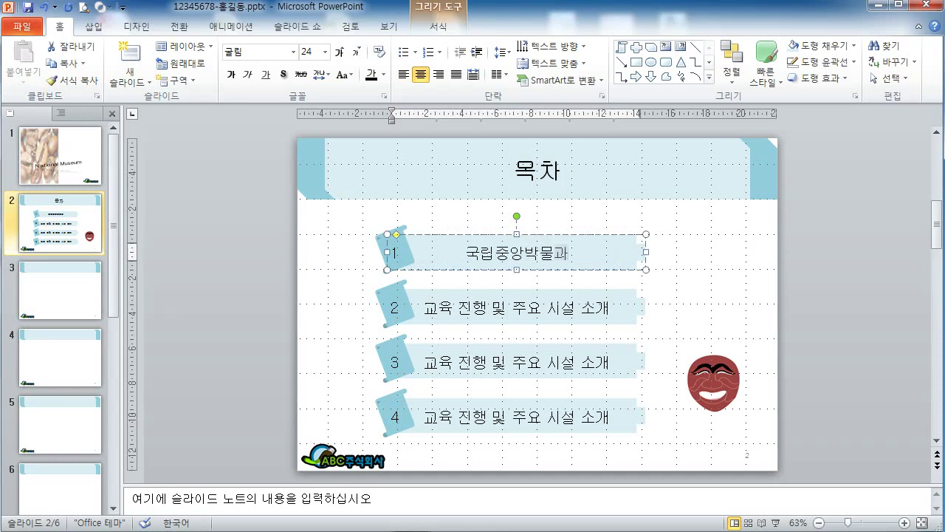
pyautogui.click(540, 302)
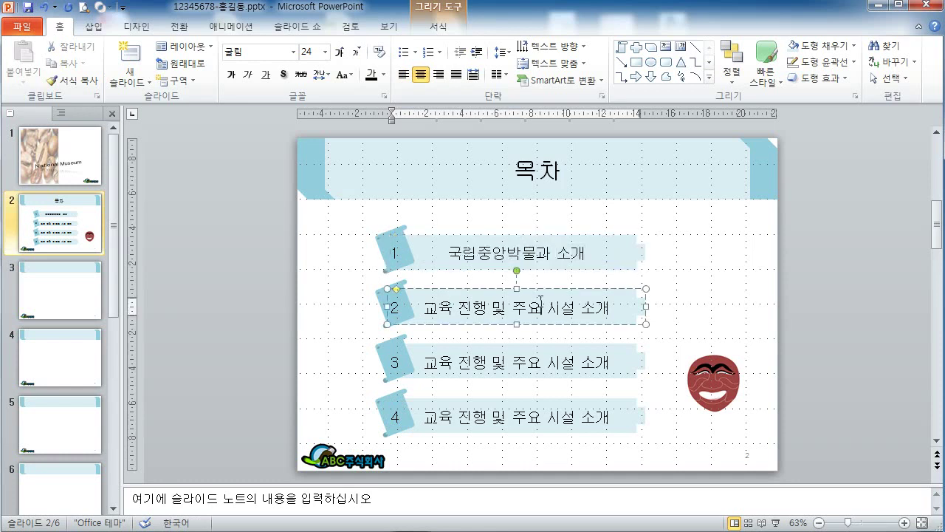
# Step: Replace the second list row's bar text with "문화행사"
pyautogui.moveTo(613, 308); pyautogui.dragTo(441, 312)
pyautogui.hotkey('ctrl', 'z')
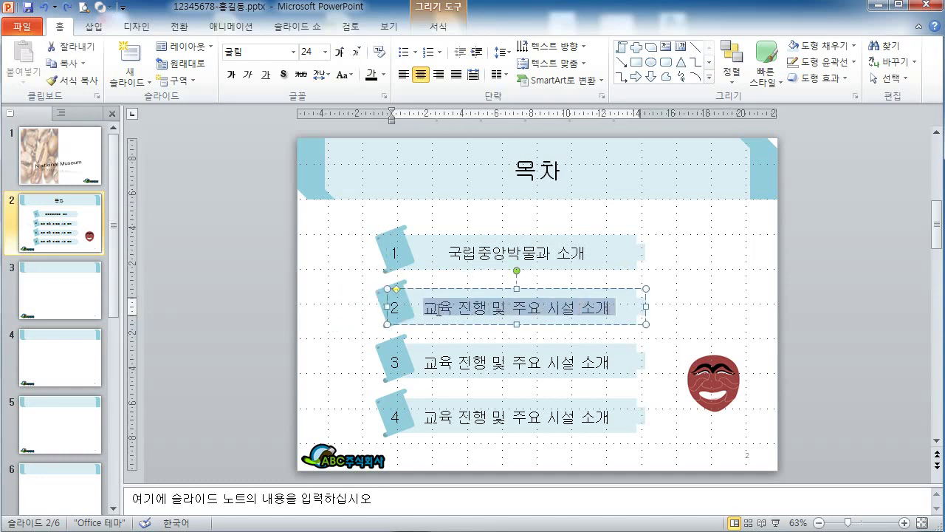
pyautogui.write('문화행사')
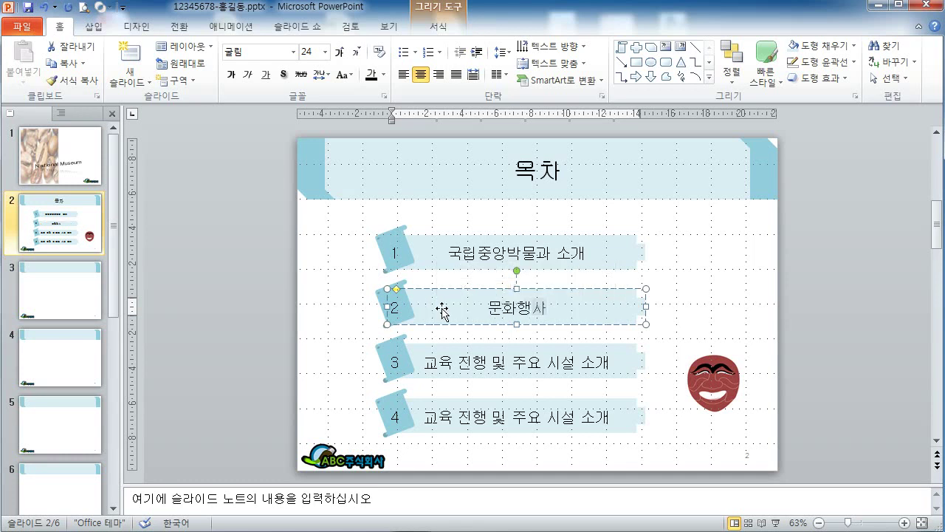
# Step: Replace the third list row's bar text with "관람객 현황"
pyautogui.moveTo(610, 361); pyautogui.dragTo(427, 362)
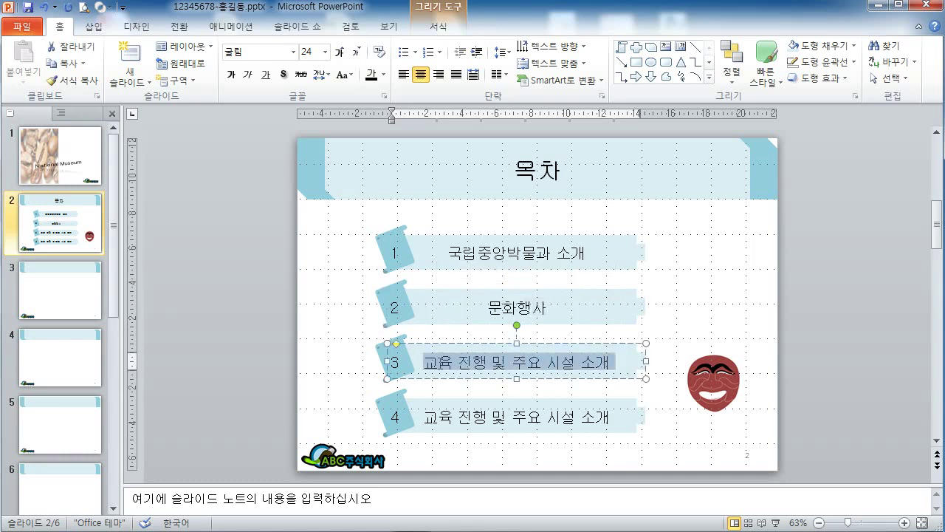
pyautogui.write('관라')
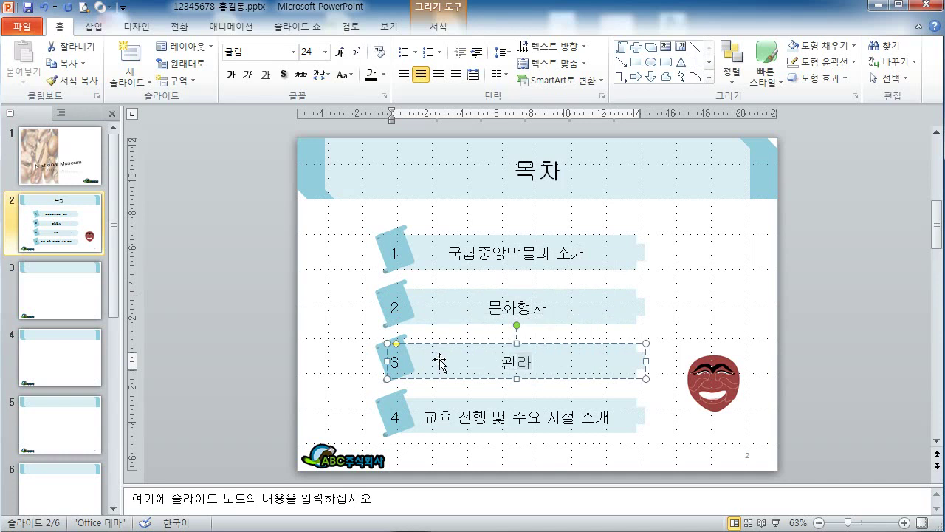
pyautogui.write('ㅁ객 현')
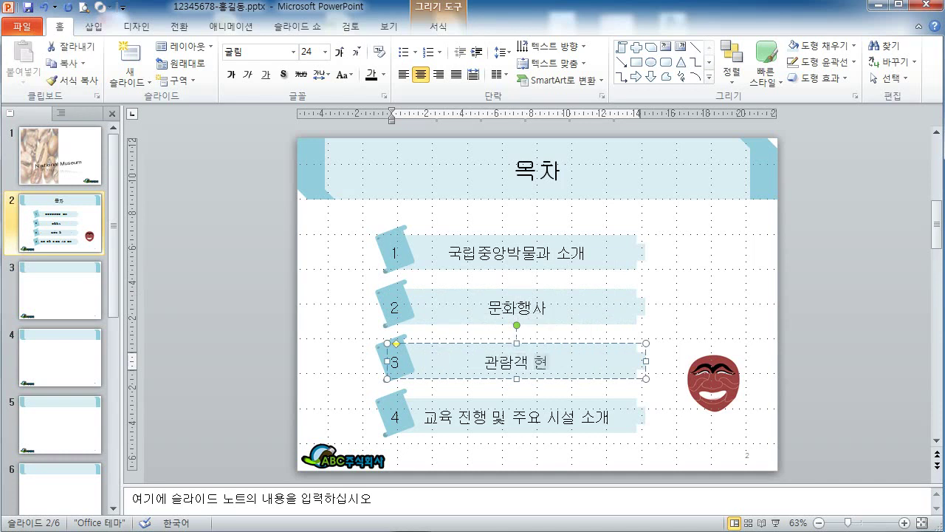
pyautogui.write('황')
pyautogui.click(687, 299)
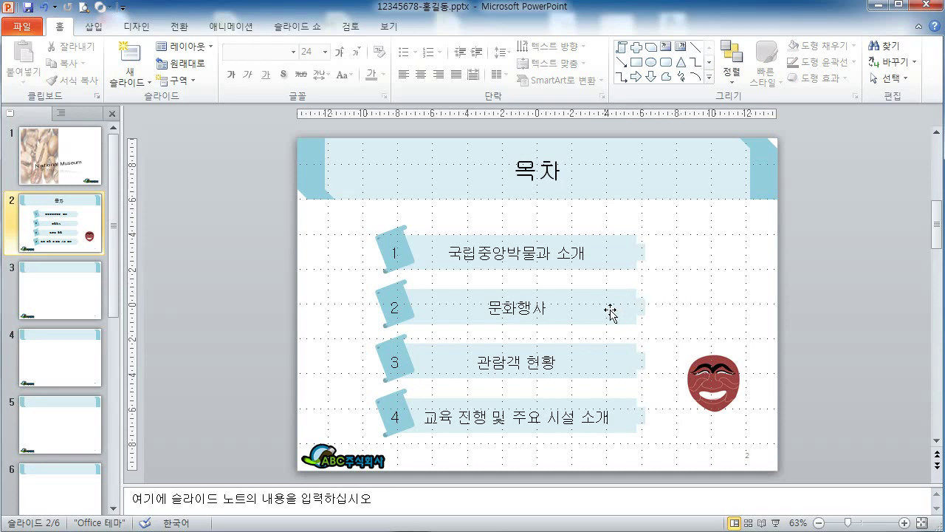
# Step: Hyperlink the second row's text "문화행사" to slide 4 of the current document
pyautogui.moveTo(488, 308); pyautogui.dragTo(551, 308)
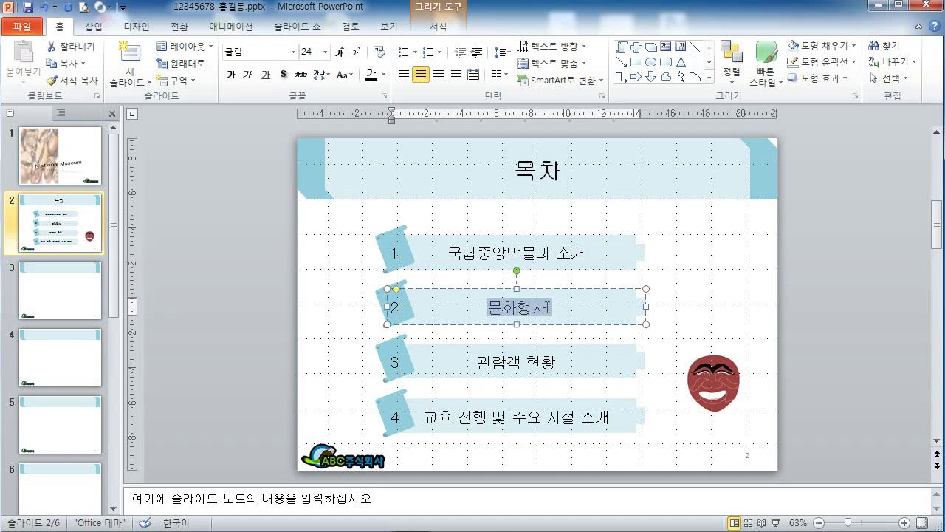
pyautogui.click(93, 27)
pyautogui.click(305, 72)
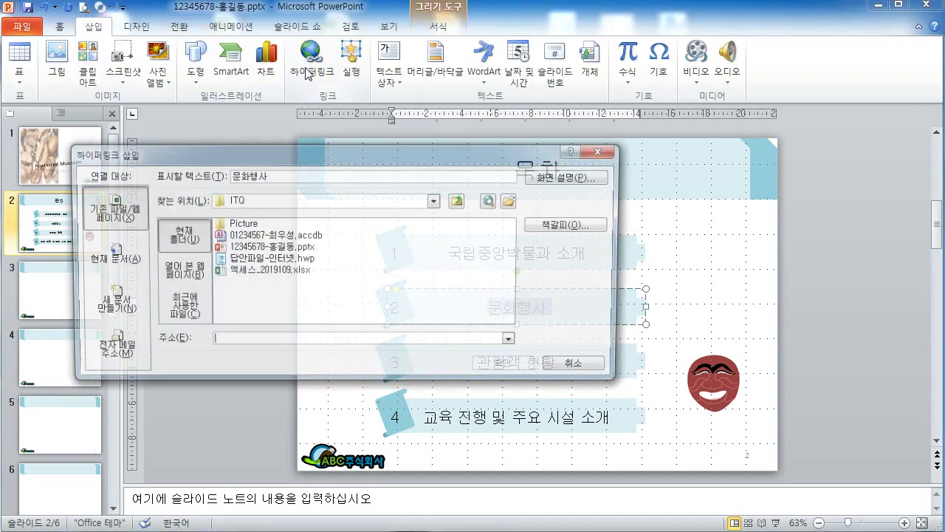
pyautogui.click(126, 268)
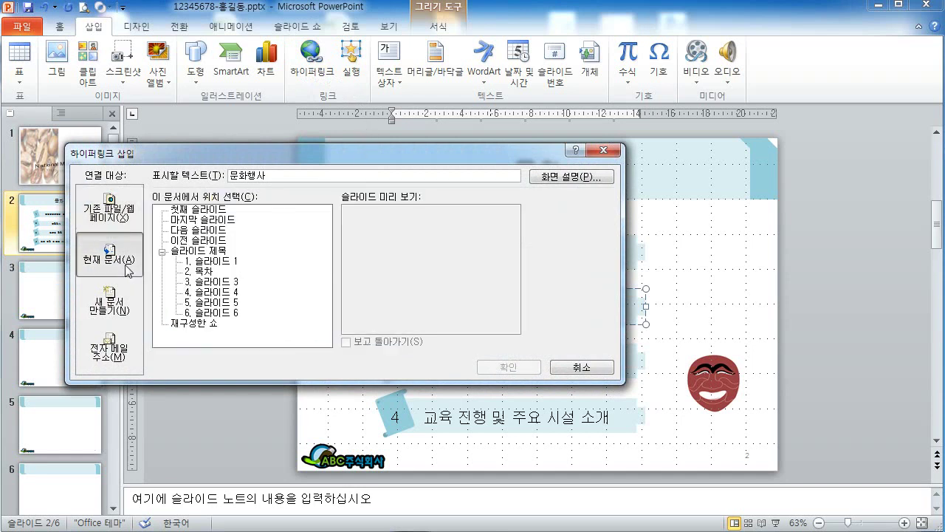
pyautogui.click(212, 293)
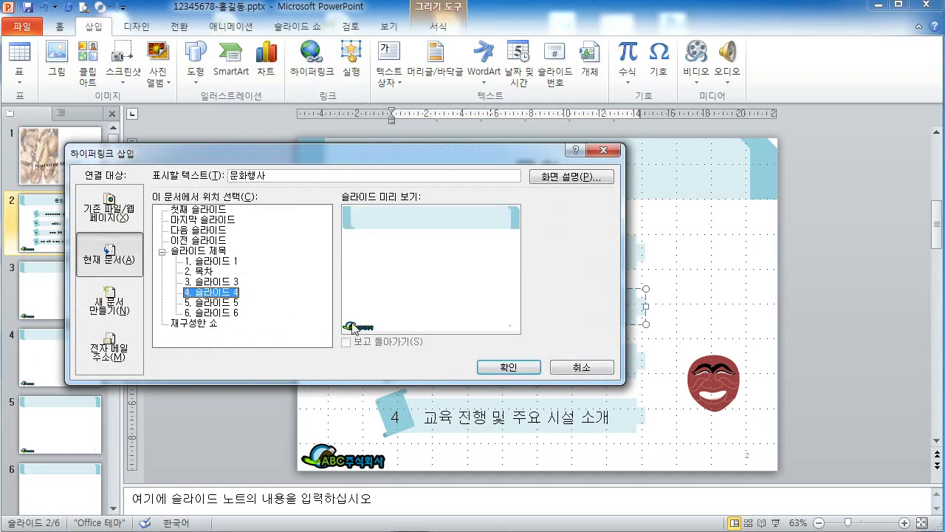
pyautogui.click(517, 367)
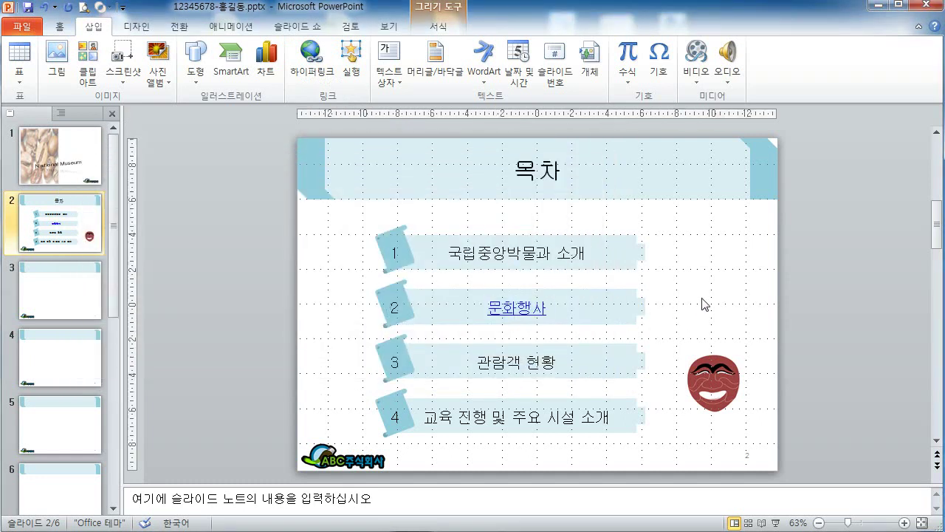
pyautogui.click(509, 346)
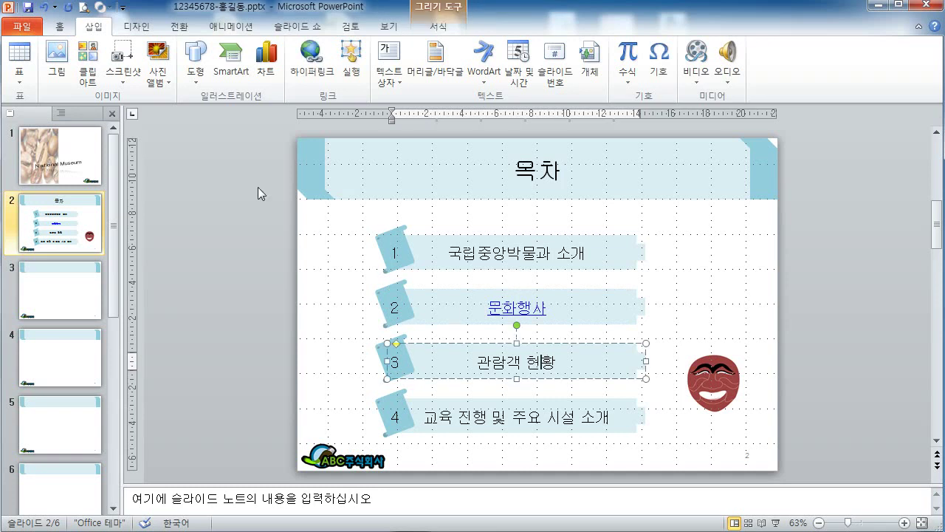
pyautogui.click(74, 28)
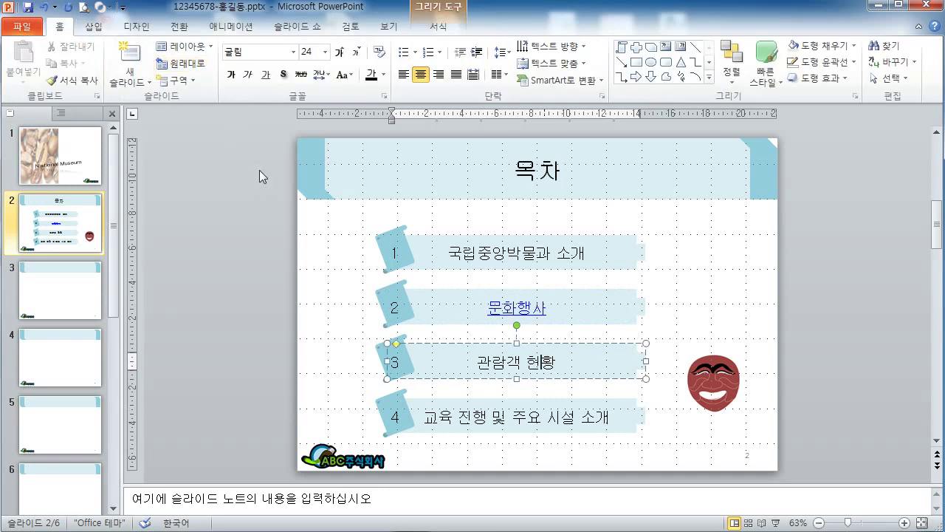
pyautogui.click(269, 198)
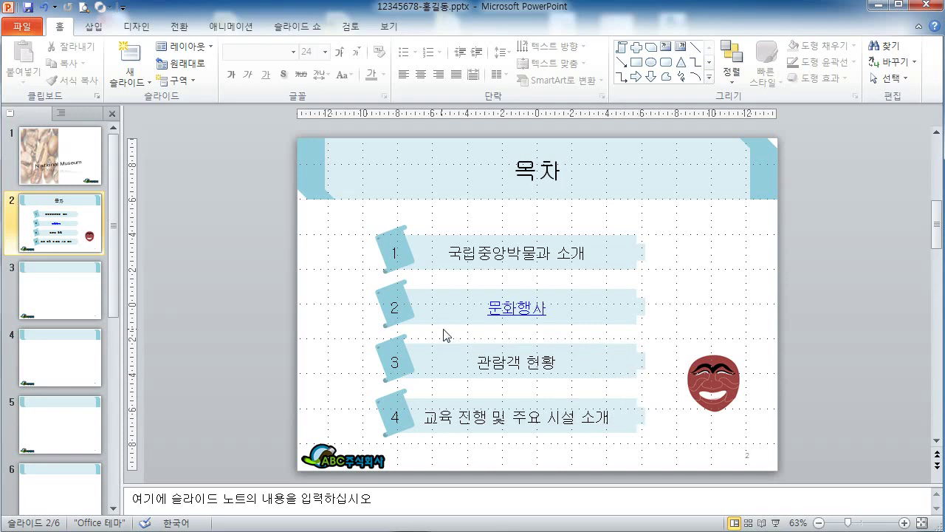
pyautogui.click(399, 258)
pyautogui.click(396, 306)
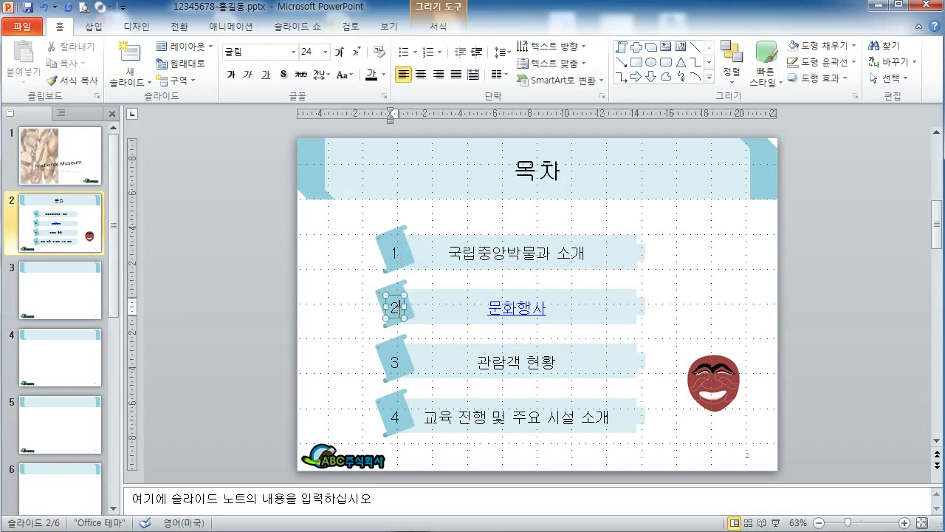
pyautogui.click(405, 264)
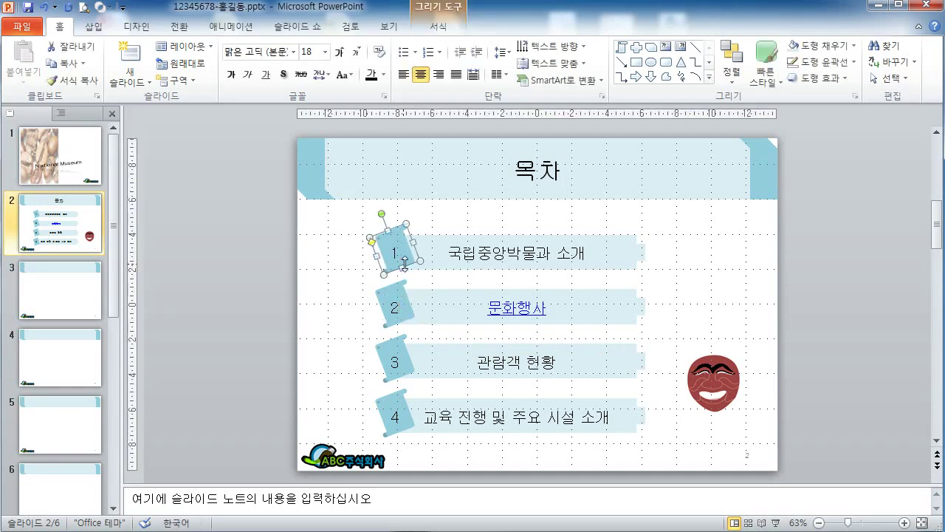
pyautogui.click(363, 272)
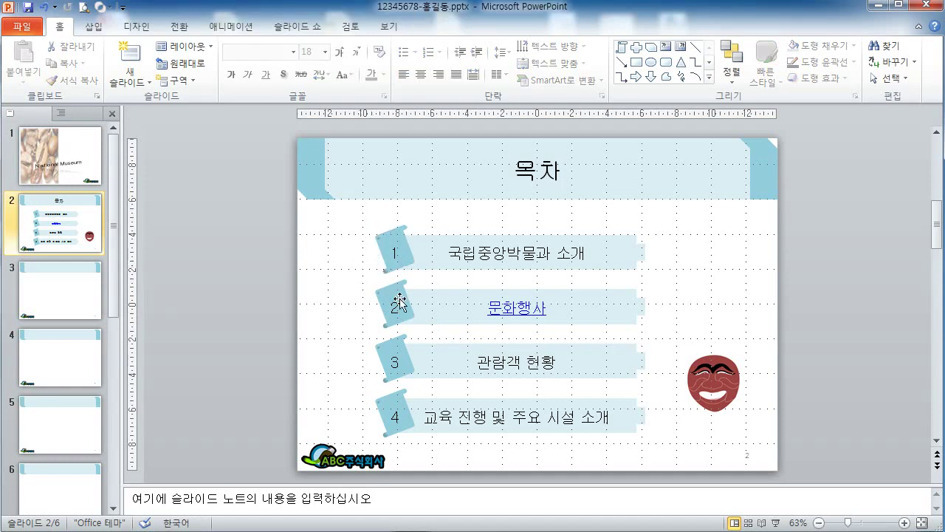
pyautogui.click(397, 417)
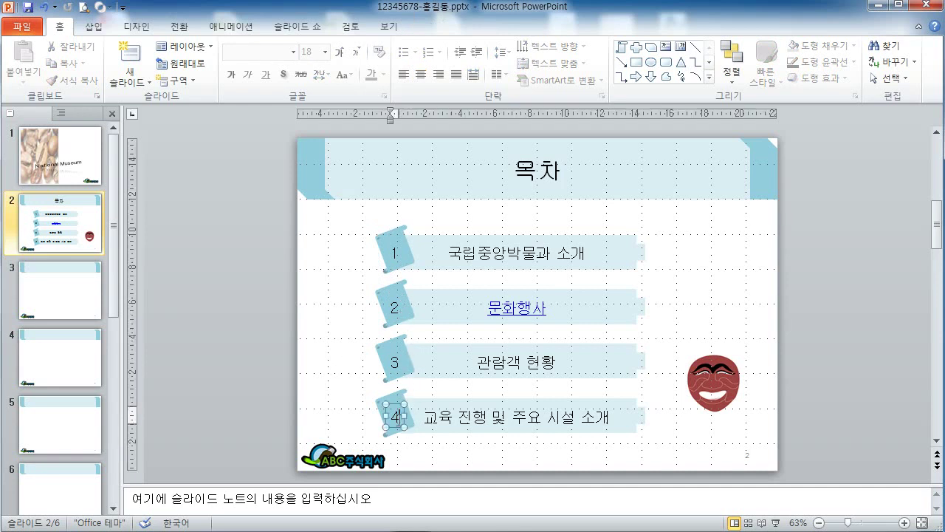
pyautogui.click(396, 363)
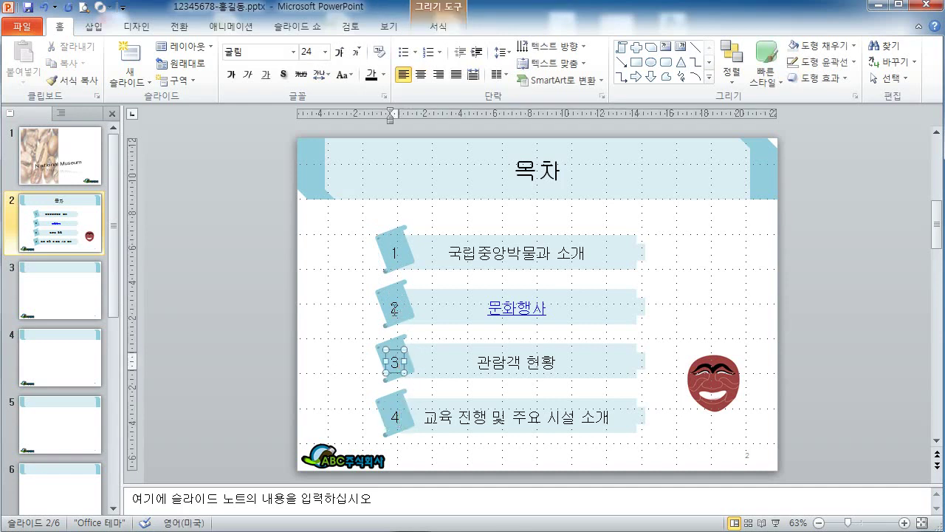
pyautogui.click(393, 306)
pyautogui.click(395, 255)
pyautogui.click(340, 256)
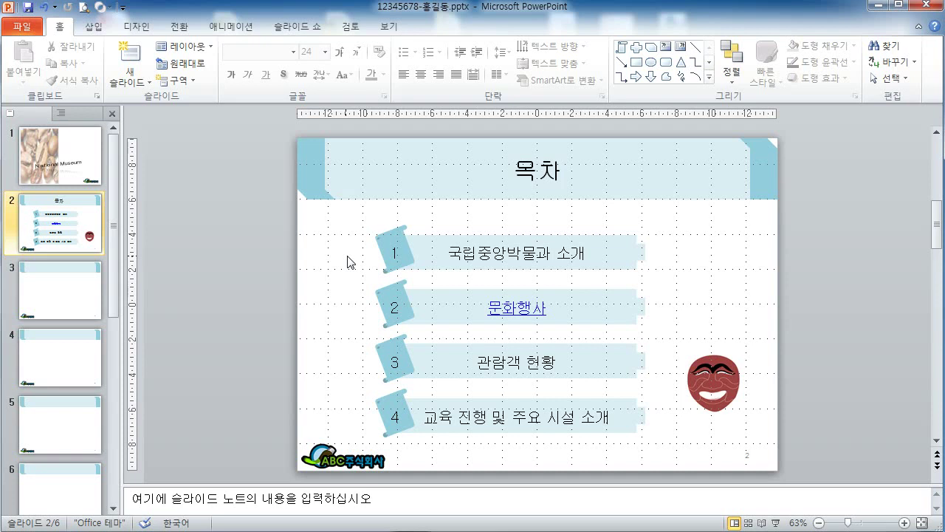
# Step: Enter "국립중앙박물관 소개" as the title of slide 3
pyautogui.click(80, 275)
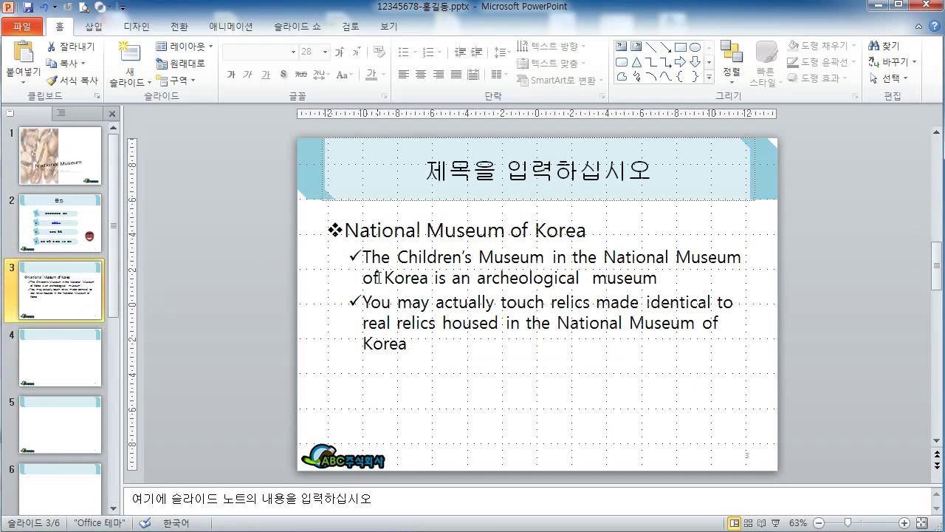
pyautogui.click(481, 177)
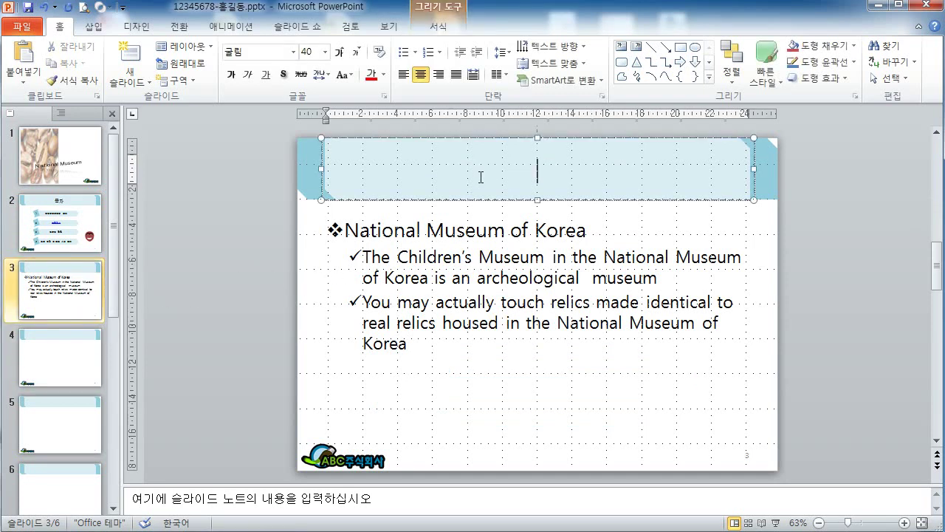
pyautogui.write('국립')
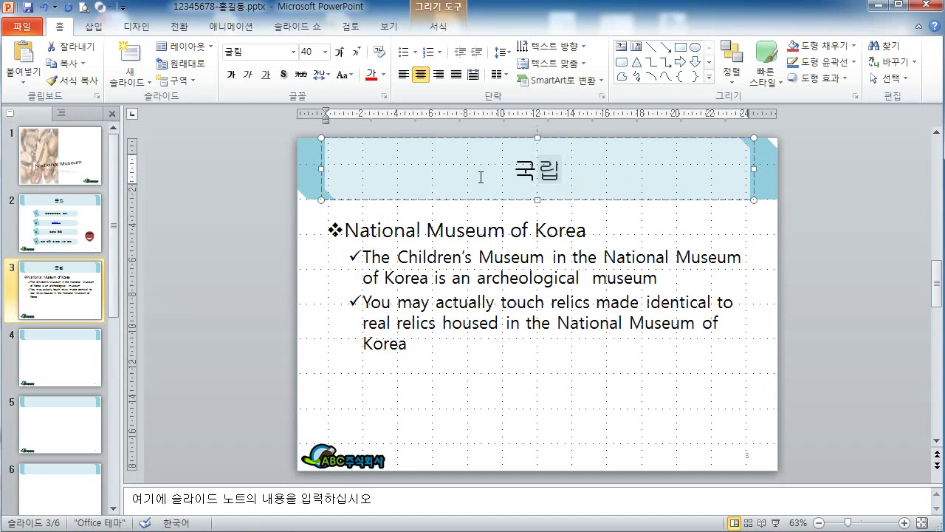
pyautogui.write('중앙박')
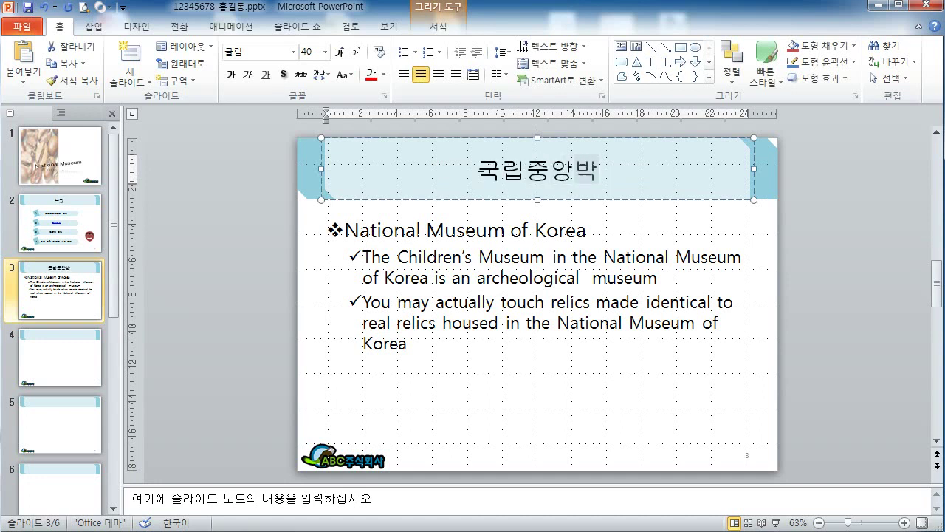
pyautogui.write('물관 소개')
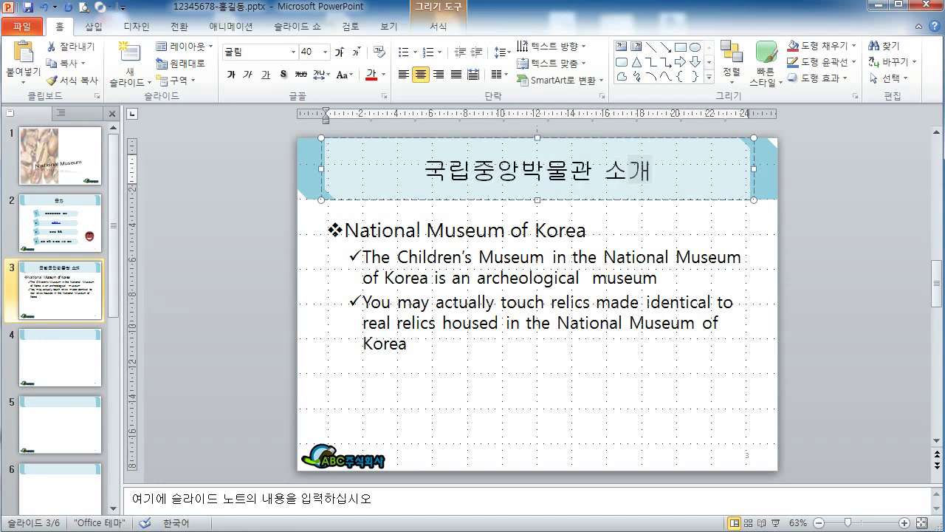
pyautogui.click(533, 231)
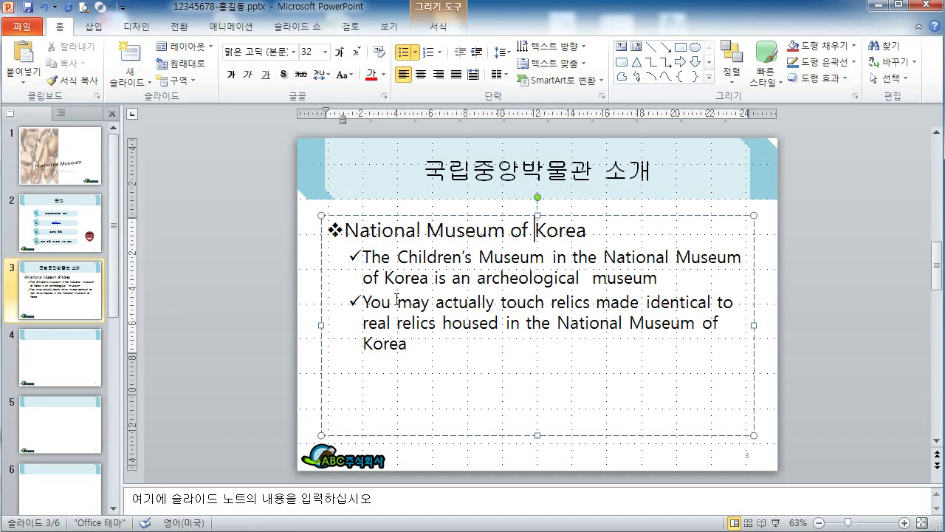
# Step: Apply the four-diamond bullet style to the empty body text placeholder on slide 4
pyautogui.click(87, 352)
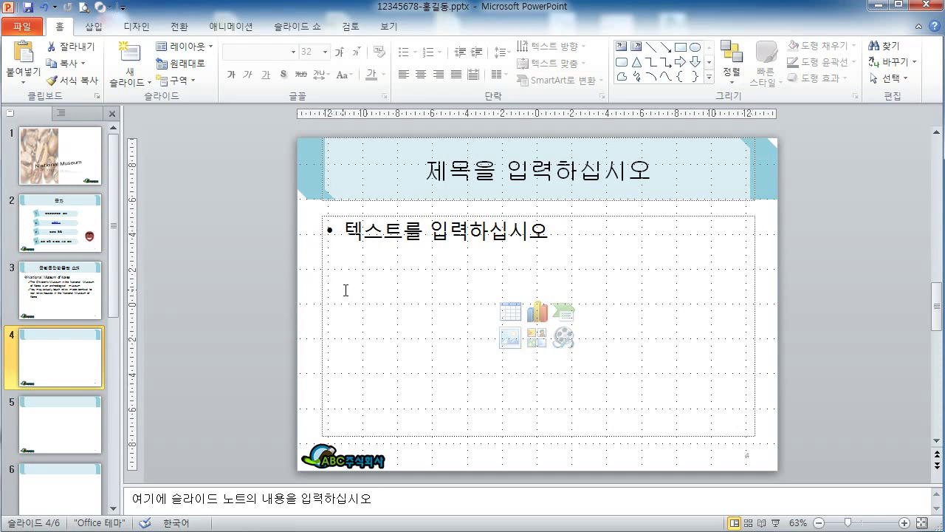
pyautogui.click(345, 239)
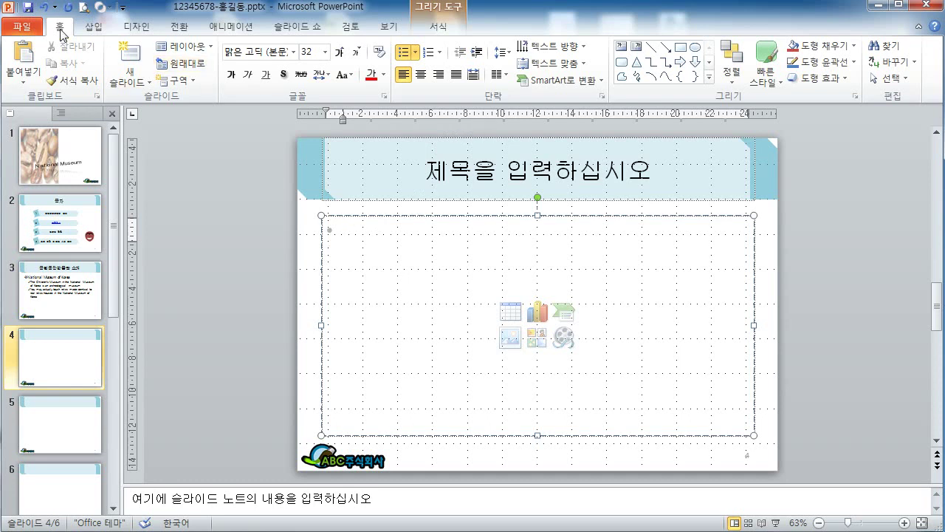
pyautogui.click(415, 53)
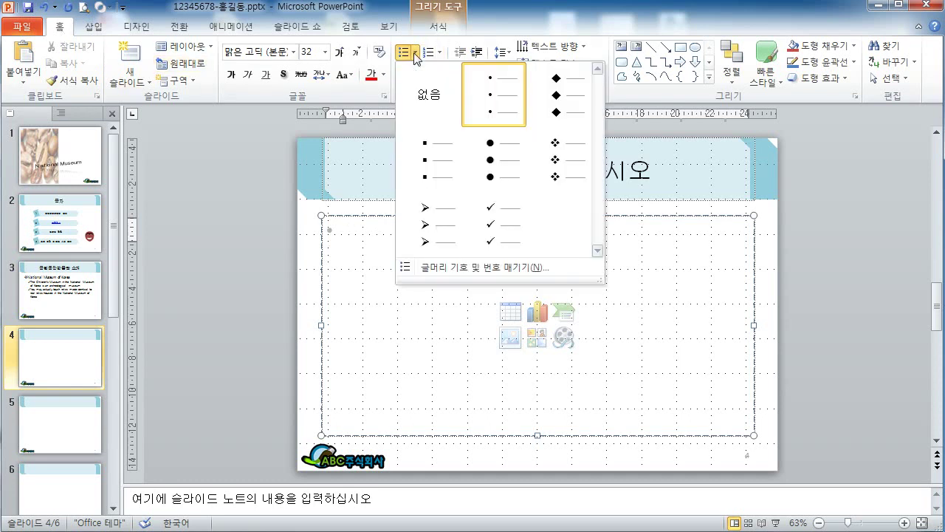
pyautogui.click(567, 159)
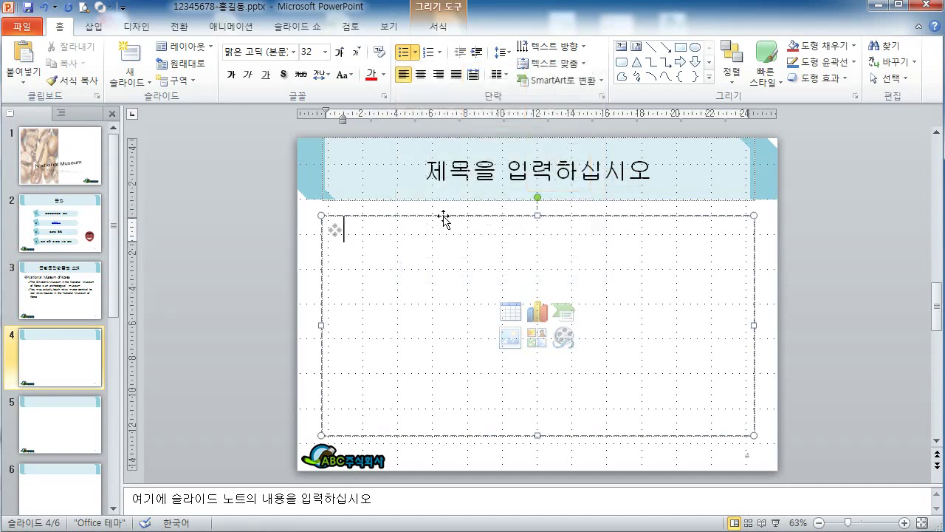
# Step: Enter "National Museum of Korea" as the first bullet on slide 4 and start a new line below it
pyautogui.write('N')
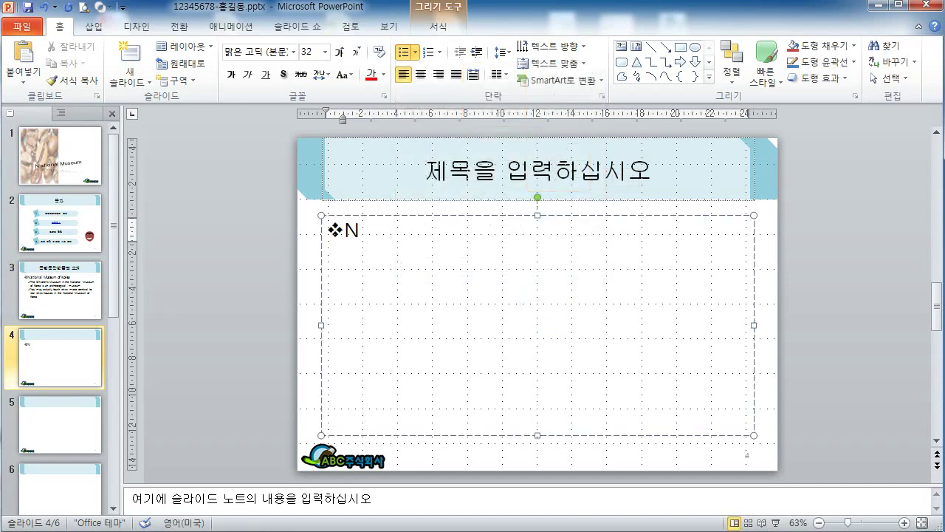
pyautogui.write('ational M')
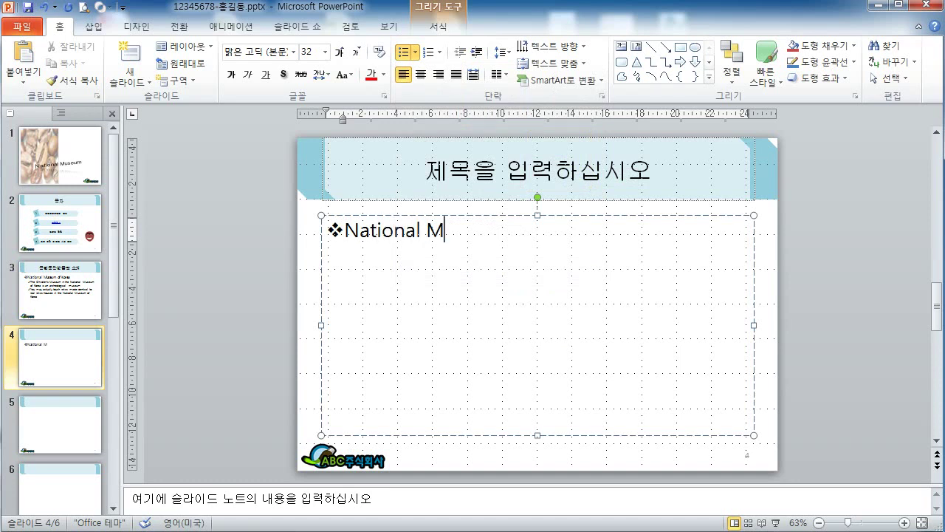
pyautogui.write('useum of ')
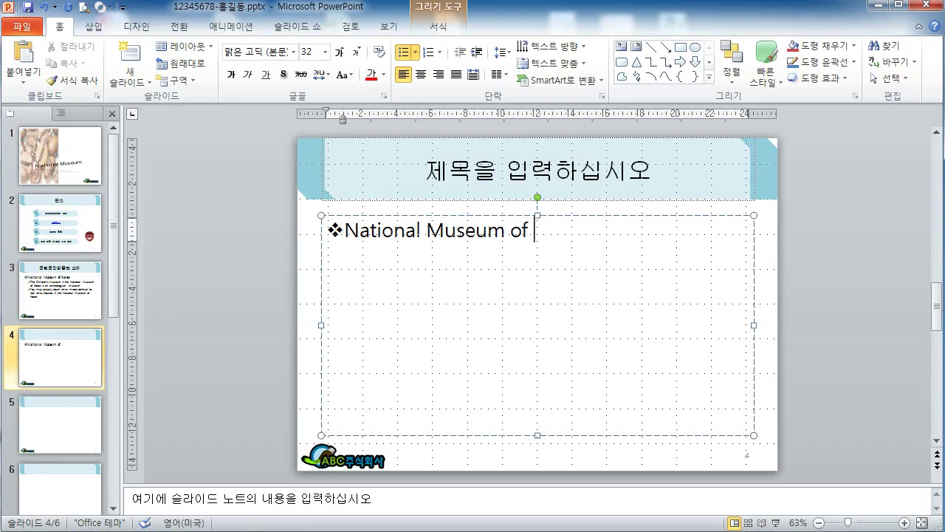
pyautogui.write('Korea')
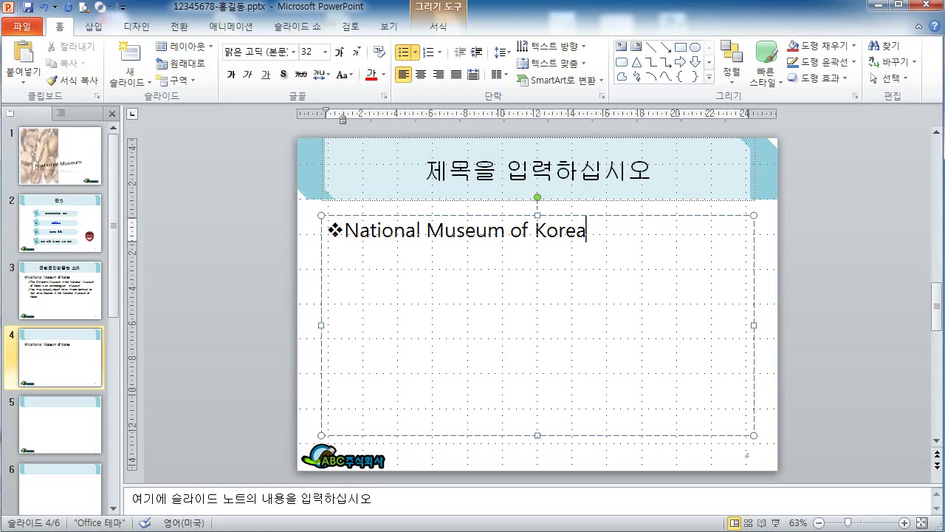
pyautogui.press('Return')
pyautogui.press('Hangul')
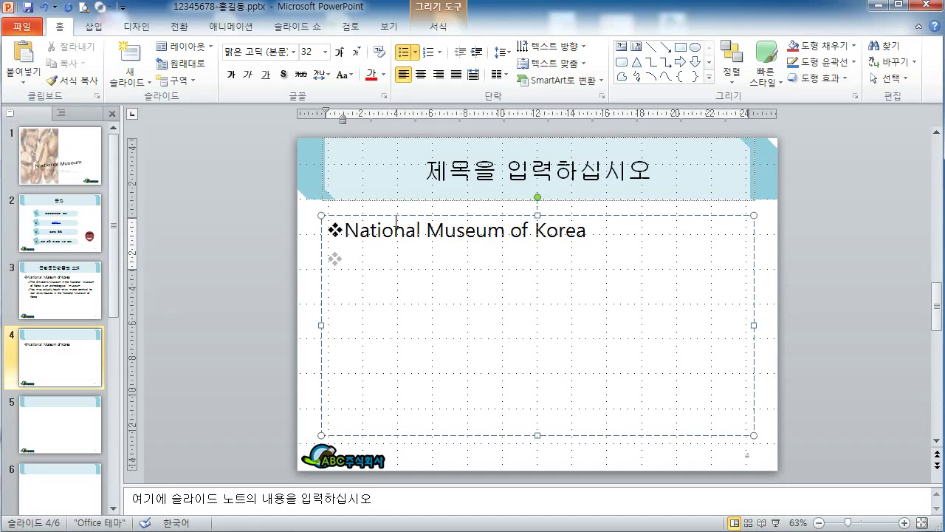
# Step: Try raising and lowering the list level of the empty second line on slide 4
pyautogui.press('Tab')
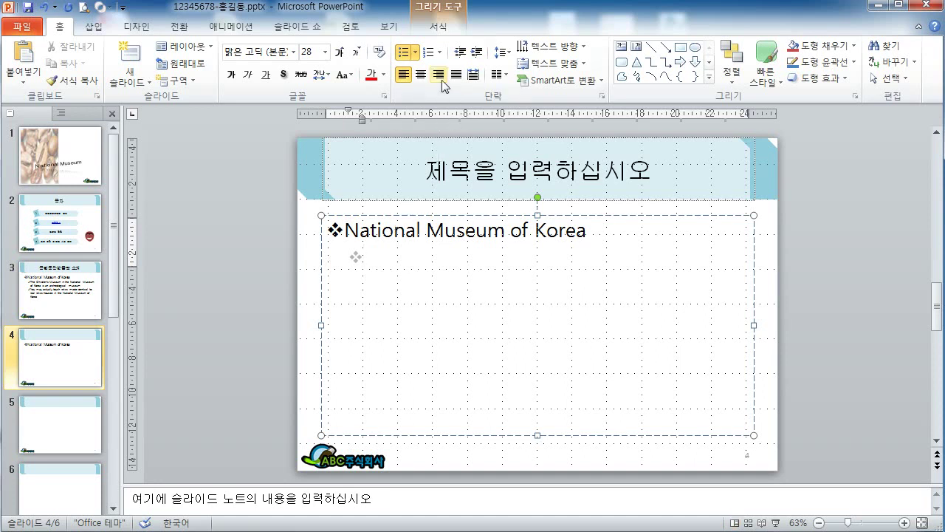
pyautogui.hotkey('shift', 'Tab')
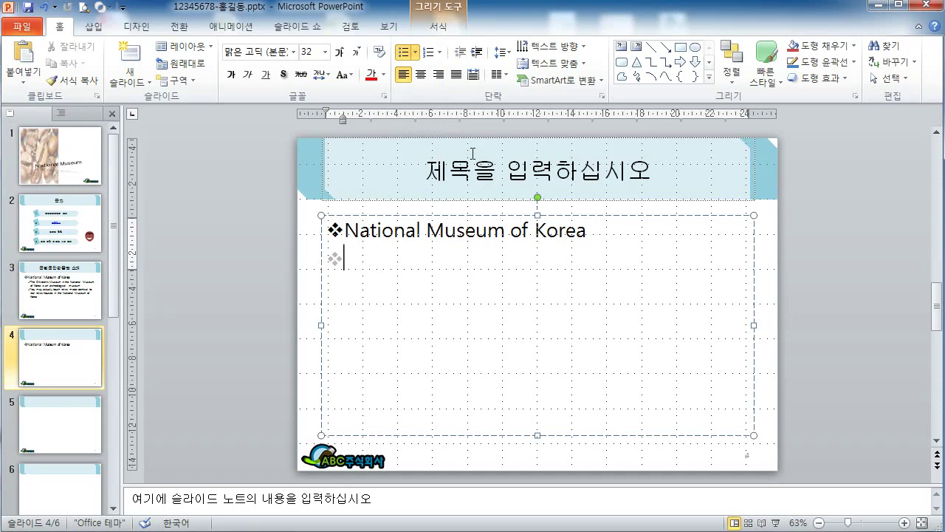
pyautogui.click(478, 53)
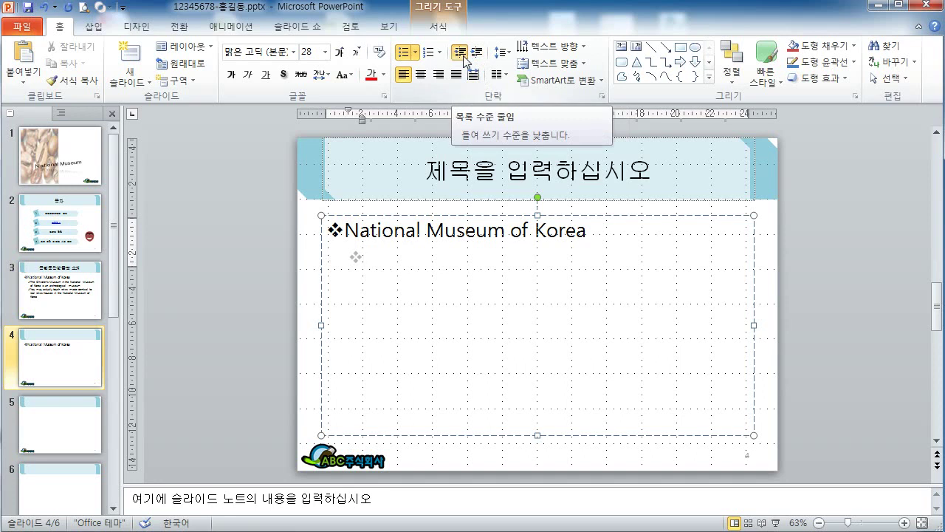
pyautogui.click(460, 54)
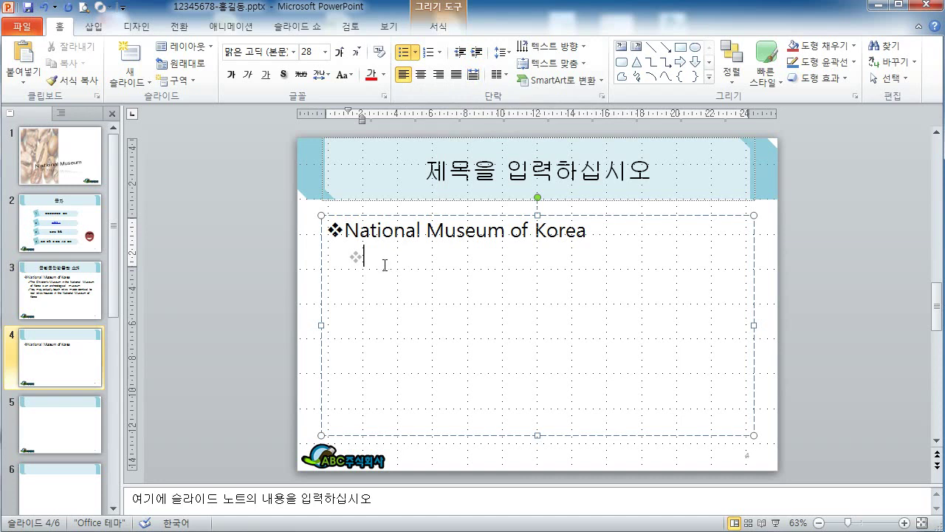
pyautogui.hotkey('shift', 'Tab')
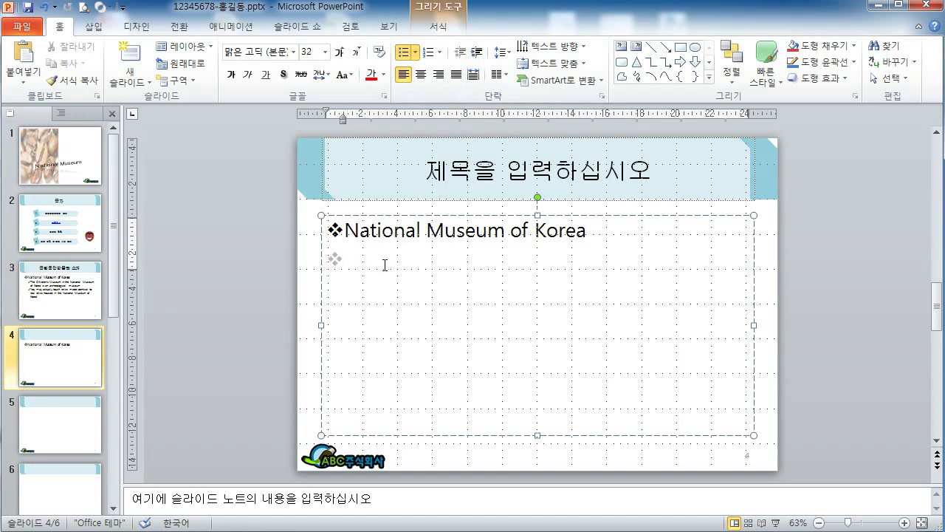
# Step: Demote the empty second line on slide 4 by one list level and give it the checkmark bullet style
pyautogui.press('Tab')
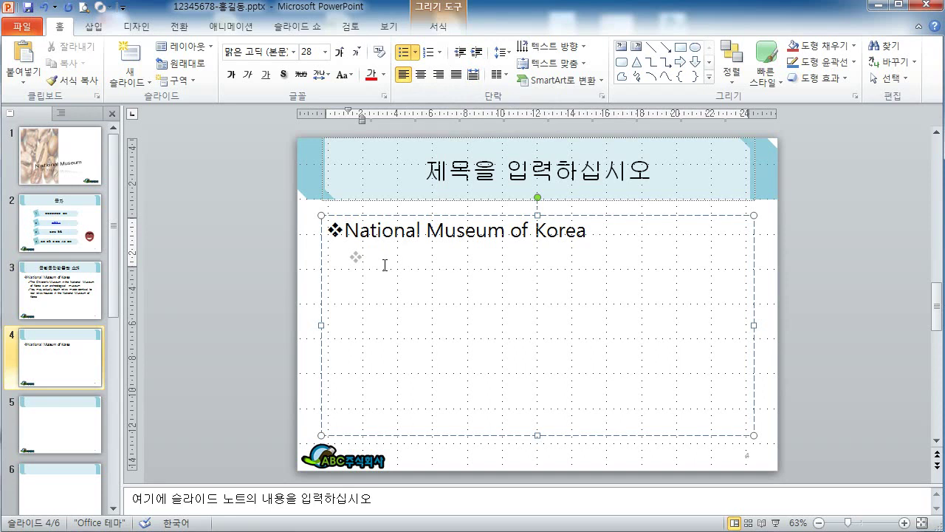
pyautogui.click(415, 52)
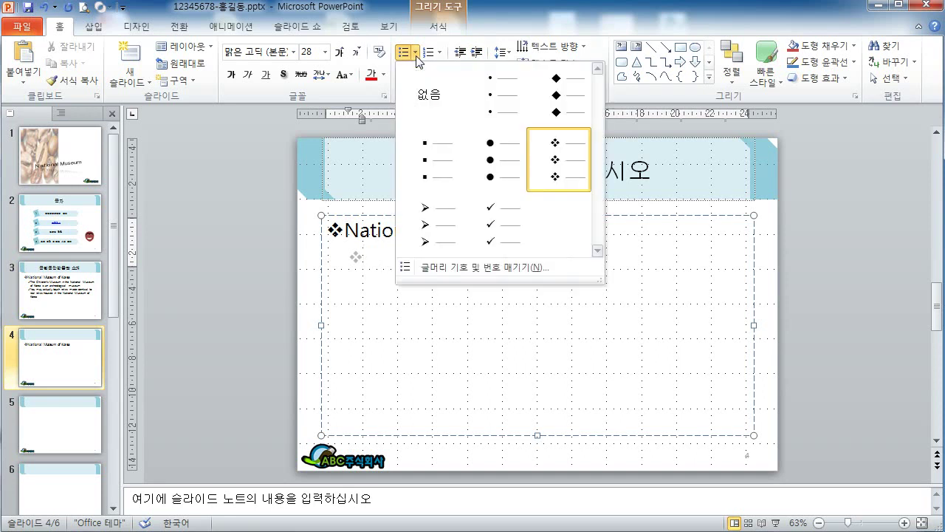
pyautogui.click(492, 229)
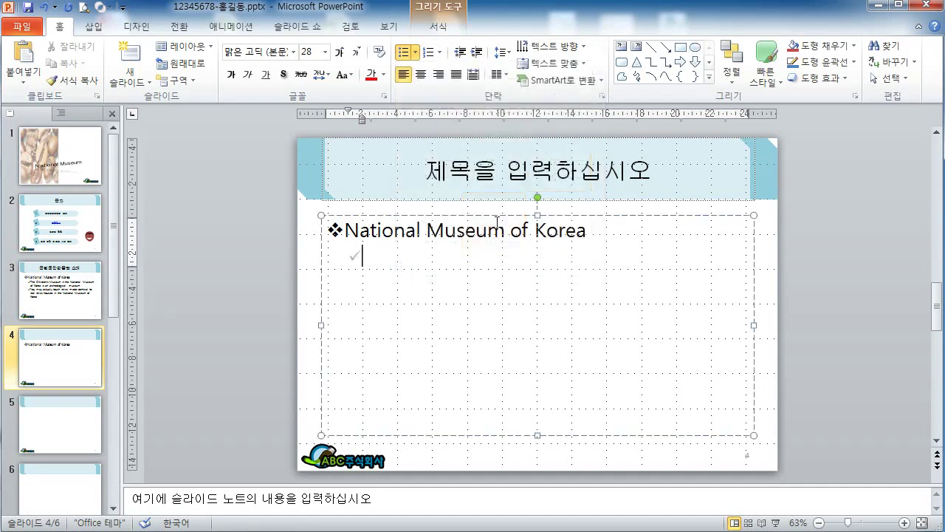
# Step: Enter "The" as the start of the checkmark sub-bullet on slide 4
pyautogui.write('th')
pyautogui.press('BackSpace')
pyautogui.press('BackSpace')
pyautogui.write('ㅆ')
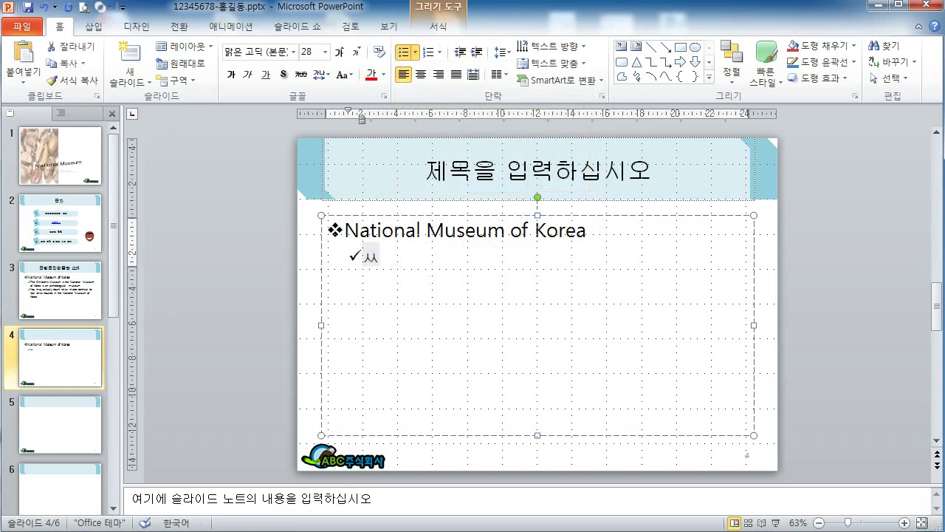
pyautogui.press('BackSpace')
pyautogui.write('The')
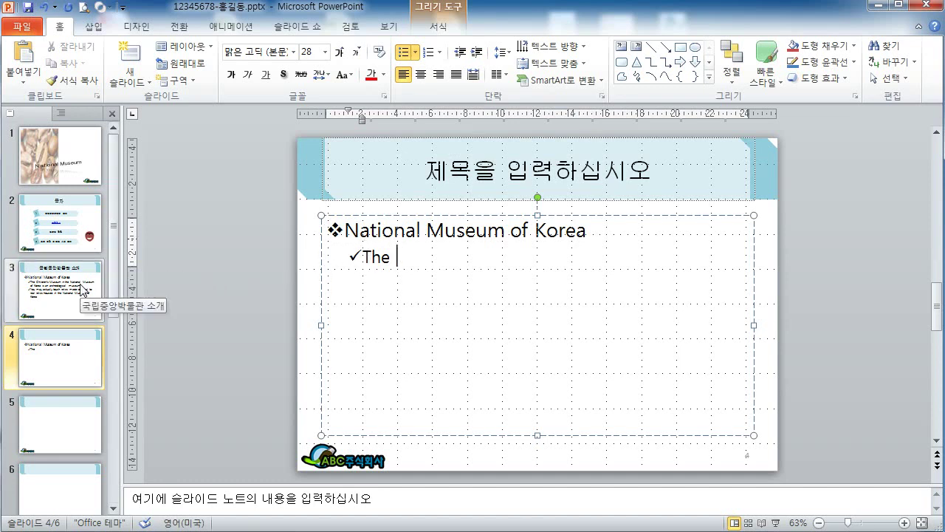
# Step: Switch to slide 3 and place the cursor in its bulleted body text
pyautogui.click(86, 288)
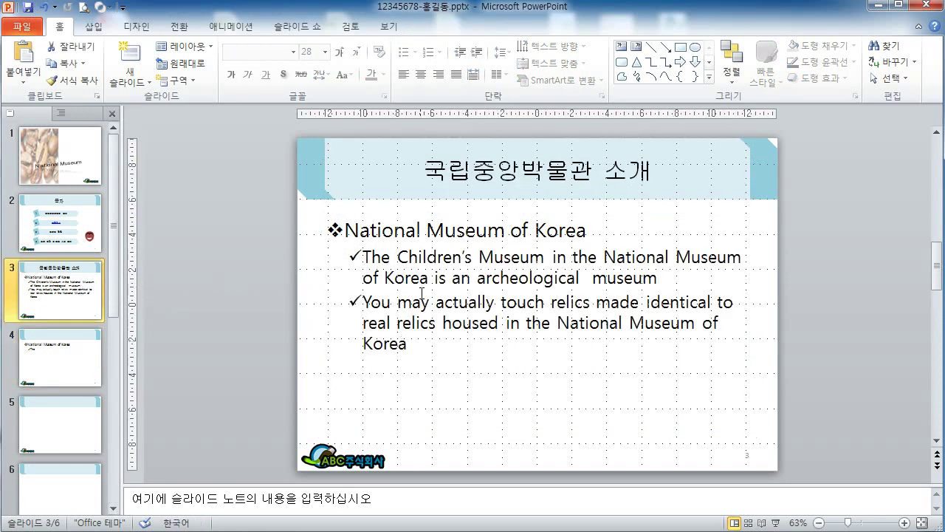
pyautogui.click(661, 279)
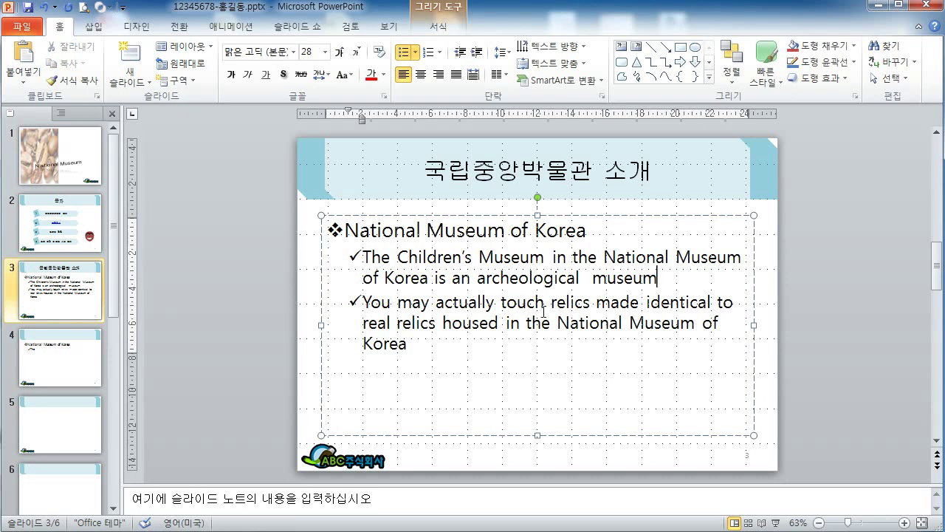
pyautogui.press('Delete')
pyautogui.press('Return')
pyautogui.moveTo(344, 230); pyautogui.dragTo(591, 232)
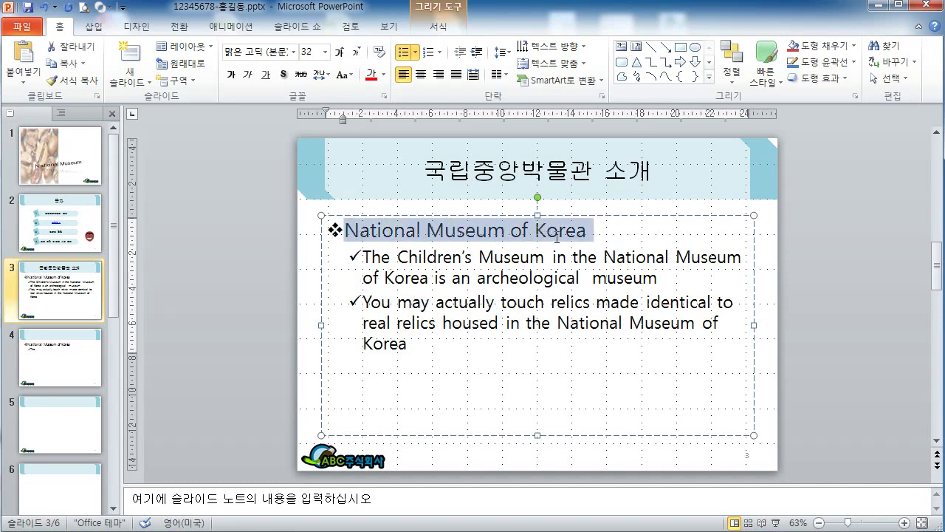
pyautogui.click(429, 274)
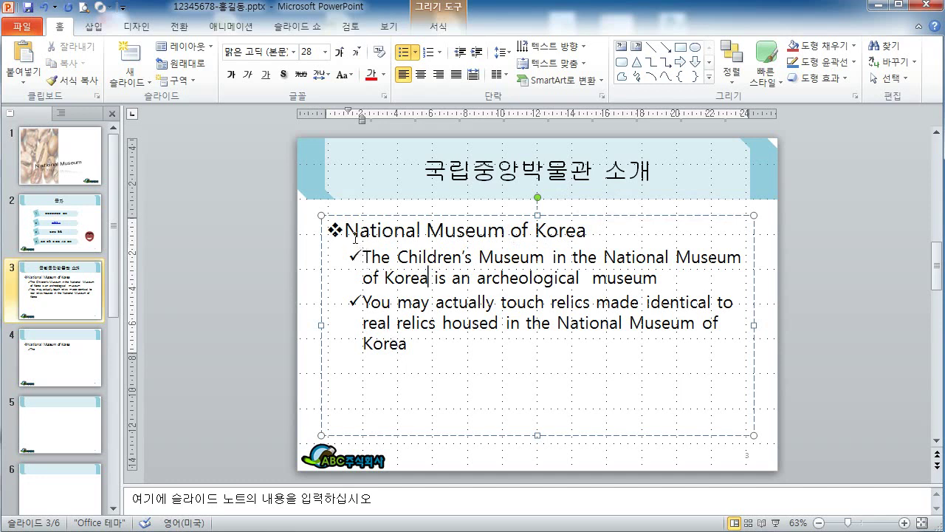
# Step: Format the first-level line "National Museum of Korea" on slide 3 as 굴림, 24 pt, bold, with 1.5 line spacing
pyautogui.moveTo(350, 234); pyautogui.dragTo(560, 234)
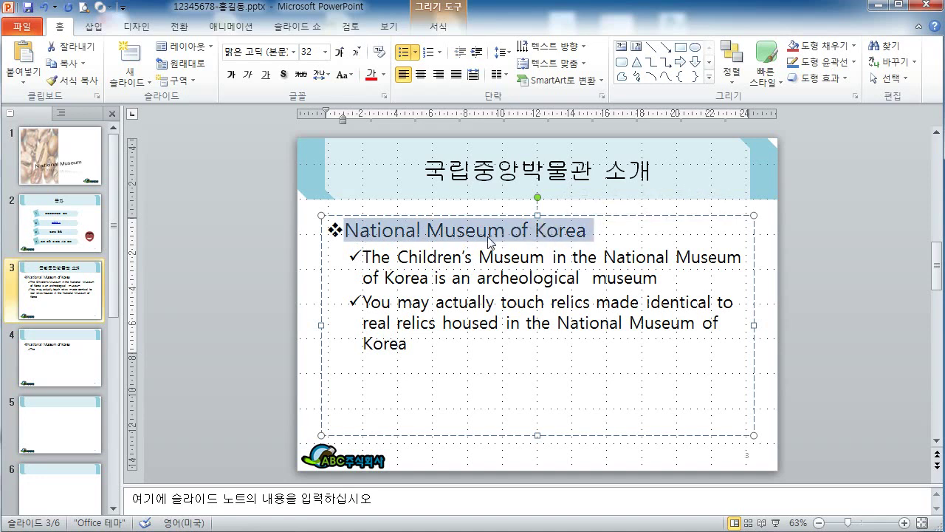
pyautogui.click(256, 53)
pyautogui.write('rnf')
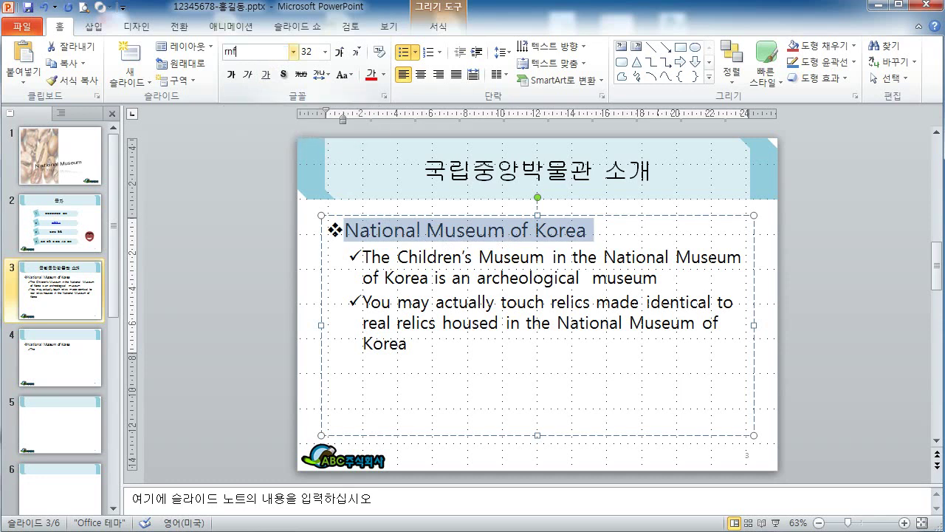
pyautogui.write('fla')
pyautogui.press('Return')
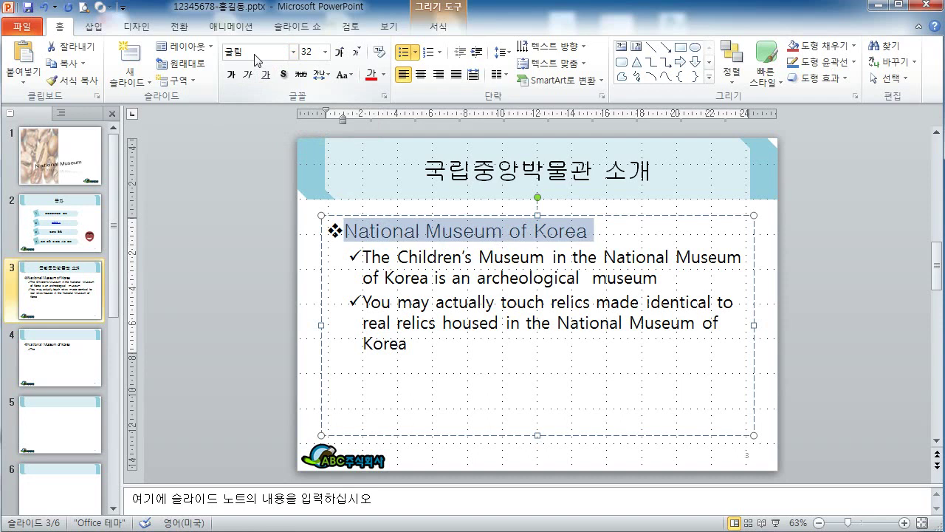
pyautogui.click(314, 53)
pyautogui.write('24')
pyautogui.press('Return')
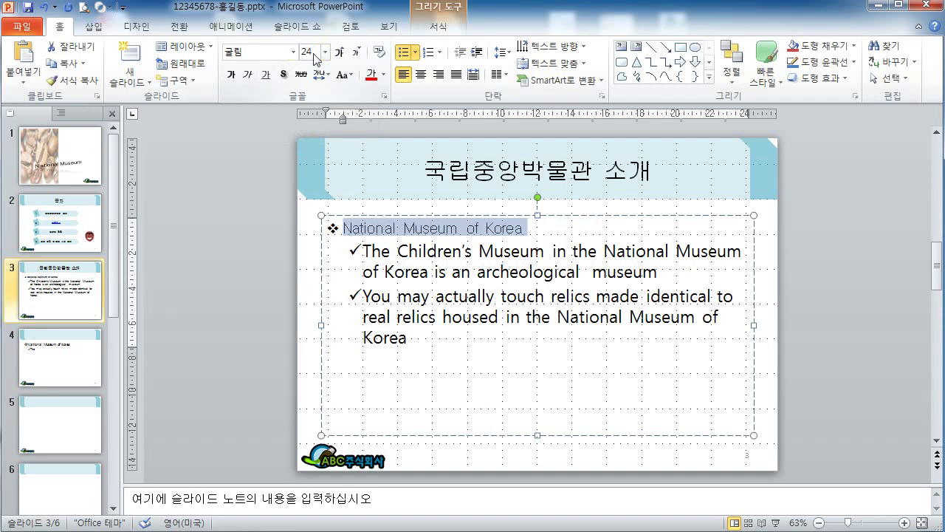
pyautogui.click(232, 75)
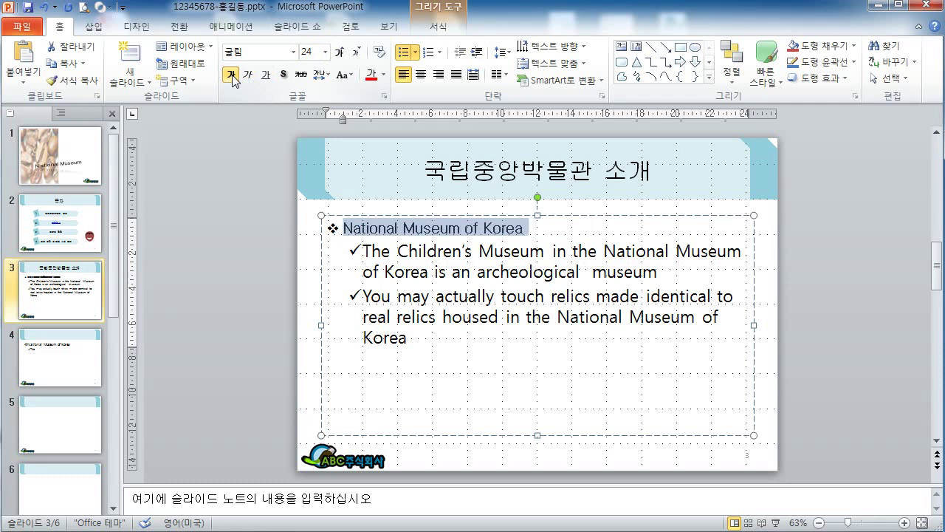
pyautogui.click(502, 58)
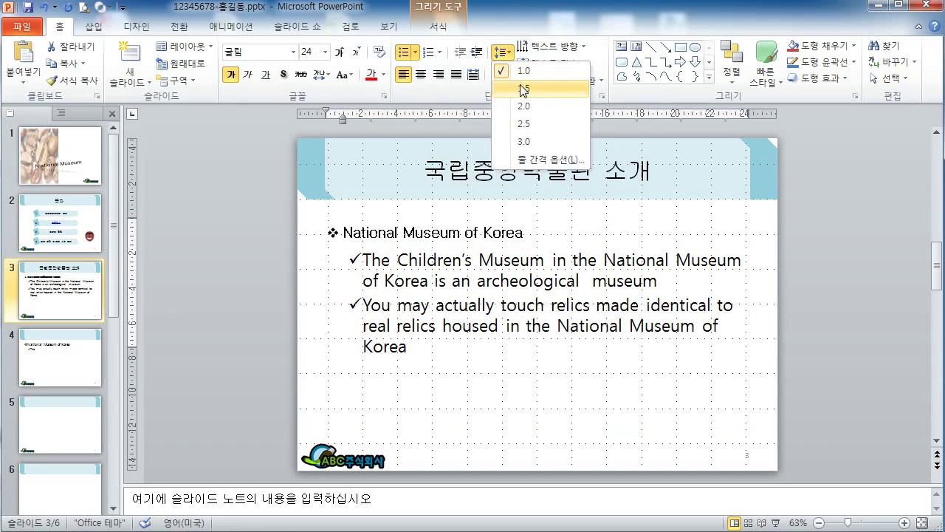
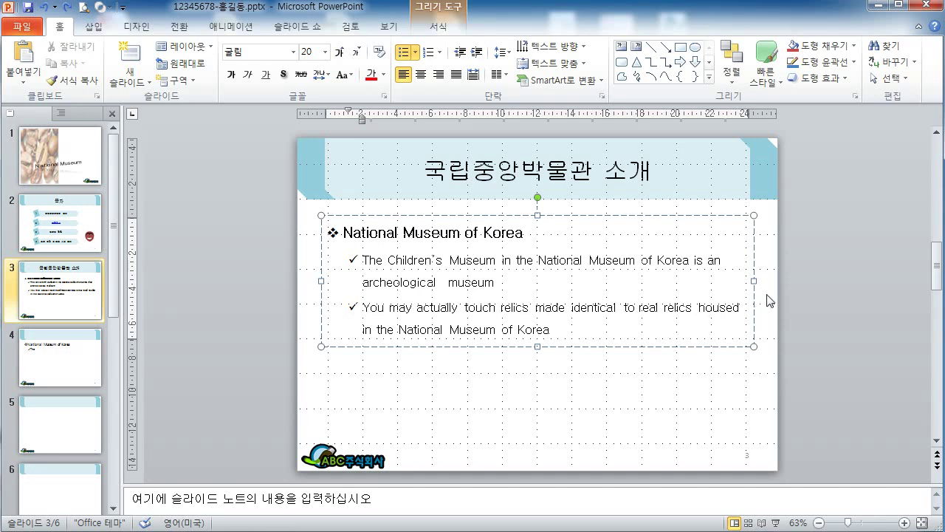
# Step: Try narrowing the body text box on slide 3, and undo the resize
pyautogui.moveTo(754, 283); pyautogui.dragTo(738, 285)
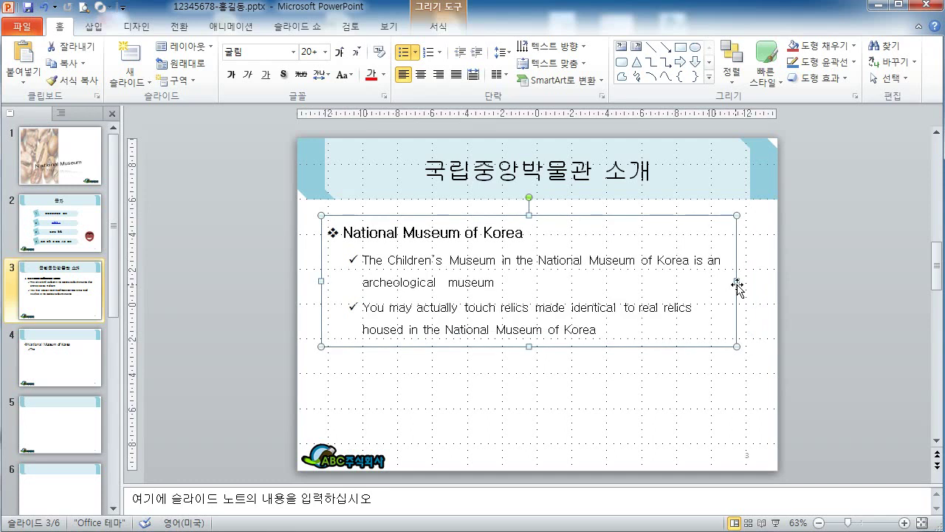
pyautogui.hotkey('ctrl', 'z')
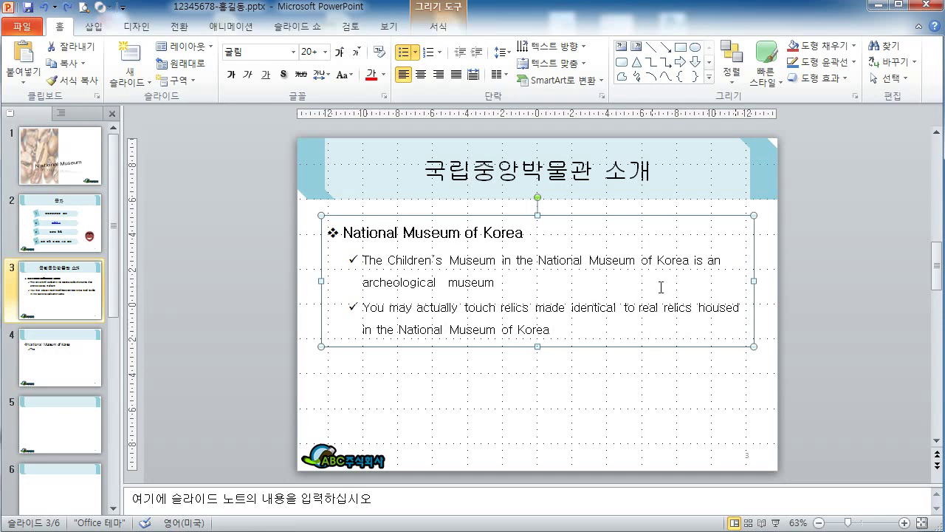
pyautogui.click(526, 275)
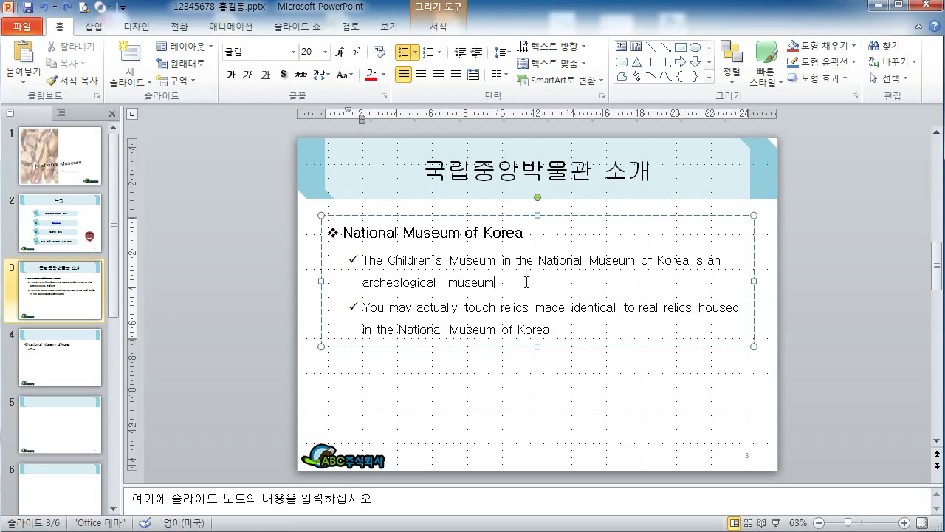
# Step: Duplicate the body text box on slide 3 and place the copy directly below the original
pyautogui.press('Escape')
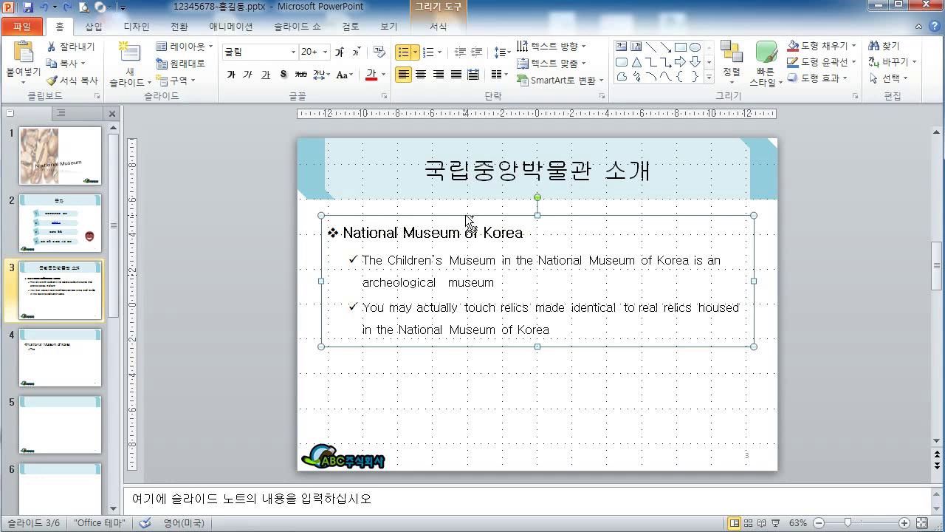
pyautogui.moveTo(466, 216); pyautogui.dragTo(481, 346)
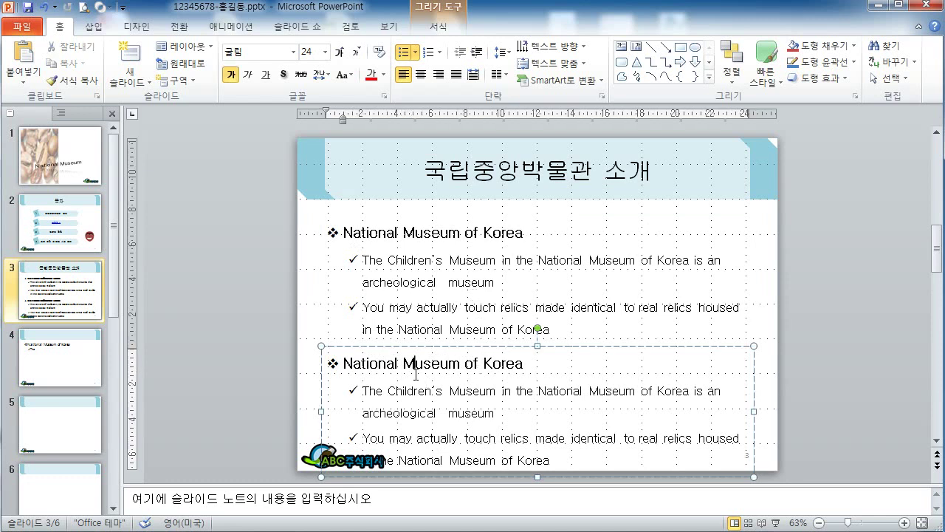
pyautogui.click(446, 318)
# Step: Replace the heading "National Museum of Korea" in the lower text box with "개요"
pyautogui.click(435, 382)
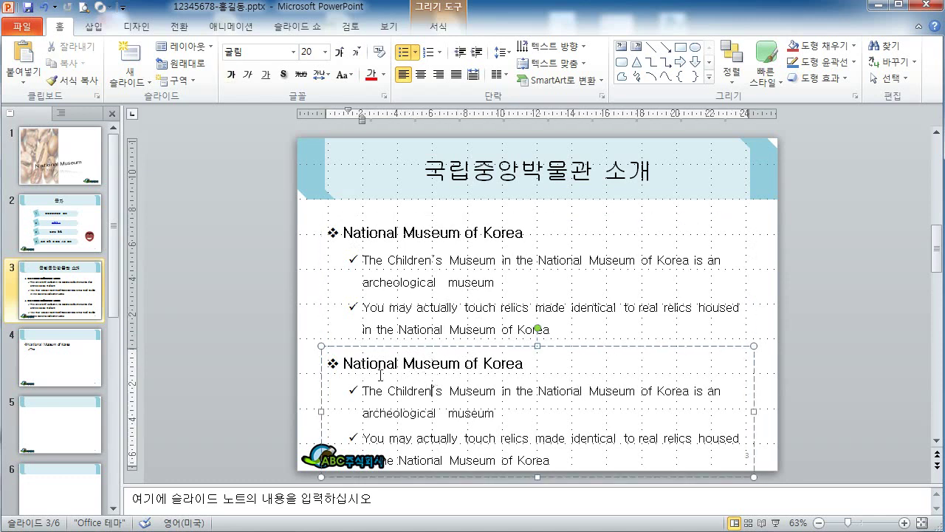
pyautogui.click(348, 363)
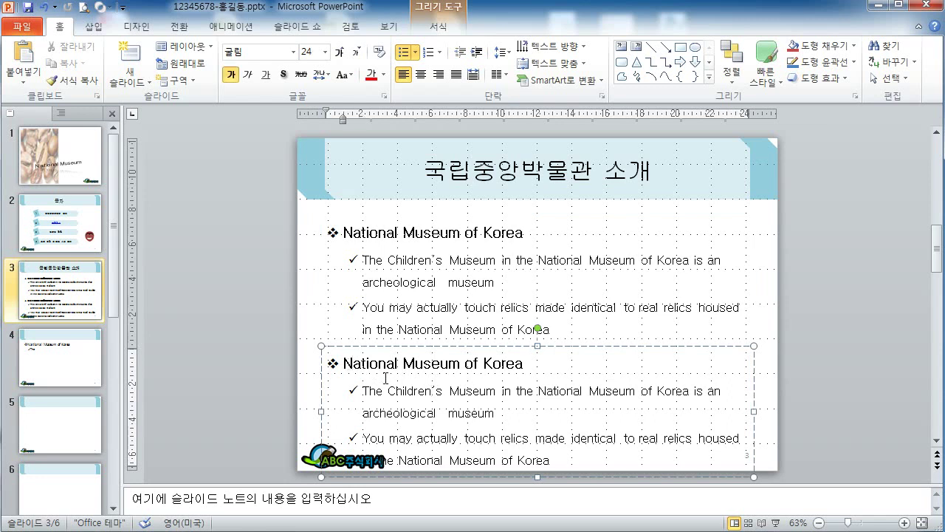
pyautogui.write('개요')
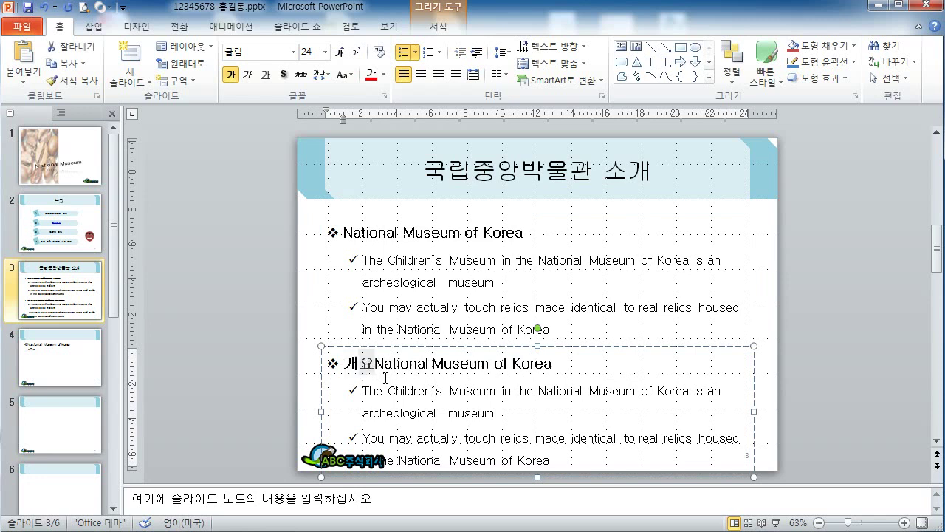
pyautogui.press('Delete')
pyautogui.press('Delete')
pyautogui.press('Delete')
pyautogui.press('Delete')
pyautogui.press('Delete')
pyautogui.press('Delete')
pyautogui.press('Delete')
pyautogui.press('Delete')
pyautogui.press('Delete')
pyautogui.press('Delete')
pyautogui.press('Delete')
pyautogui.press('Delete')
pyautogui.press('Delete')
pyautogui.press('Delete')
pyautogui.press('Delete')
pyautogui.press('Delete')
pyautogui.press('Delete')
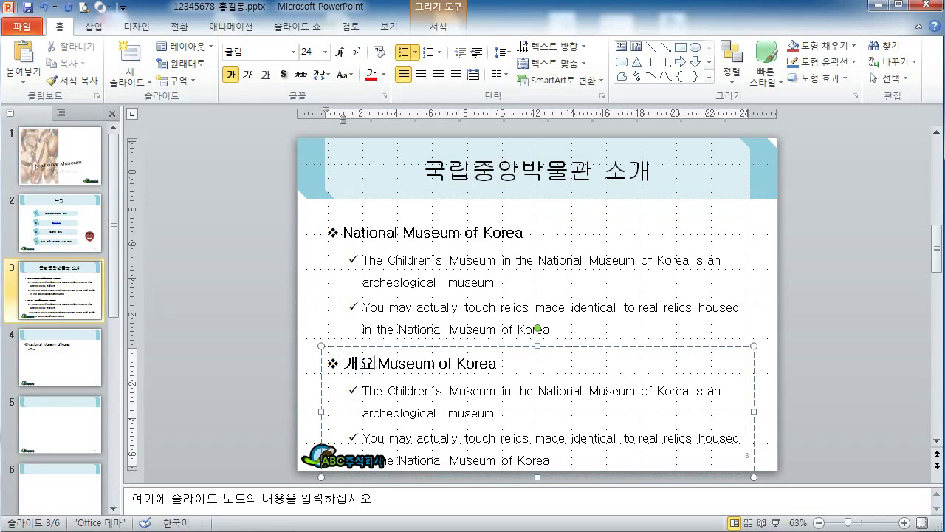
pyautogui.press('Delete')
pyautogui.press('Delete')
pyautogui.press('Delete')
pyautogui.press('Delete')
pyautogui.press('Delete')
pyautogui.press('Delete')
pyautogui.press('Delete')
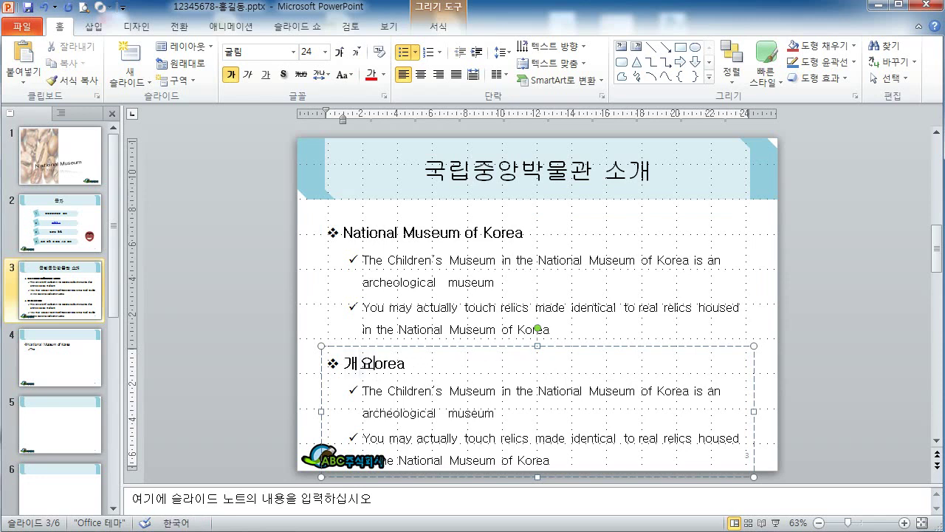
# Step: Replace the first sub-bullet under 개요 with "조선총독부박물관을 인수하여 1945년 12월 3일 개관"
pyautogui.press('Down')
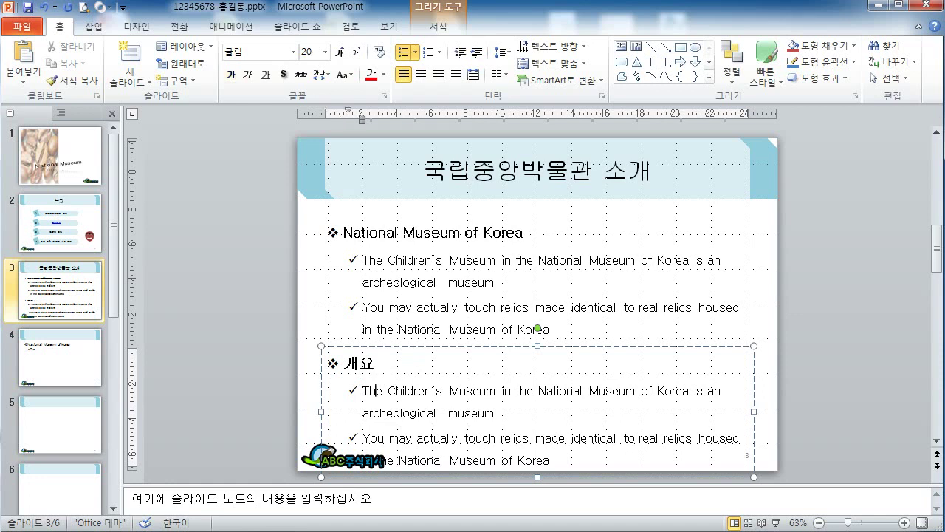
pyautogui.press('Left')
pyautogui.press('Delete')
pyautogui.press('Delete')
pyautogui.press('Delete')
pyautogui.press('Delete')
pyautogui.press('Delete')
pyautogui.press('Delete')
pyautogui.press('Delete')
pyautogui.press('Delete')
pyautogui.press('Delete')
pyautogui.press('Delete')
pyautogui.press('Delete')
pyautogui.press('Delete')
pyautogui.press('Delete')
pyautogui.press('Delete')
pyautogui.press('Delete')
pyautogui.press('Delete')
pyautogui.press('Delete')
pyautogui.press('Delete')
pyautogui.press('Delete')
pyautogui.press('Delete')
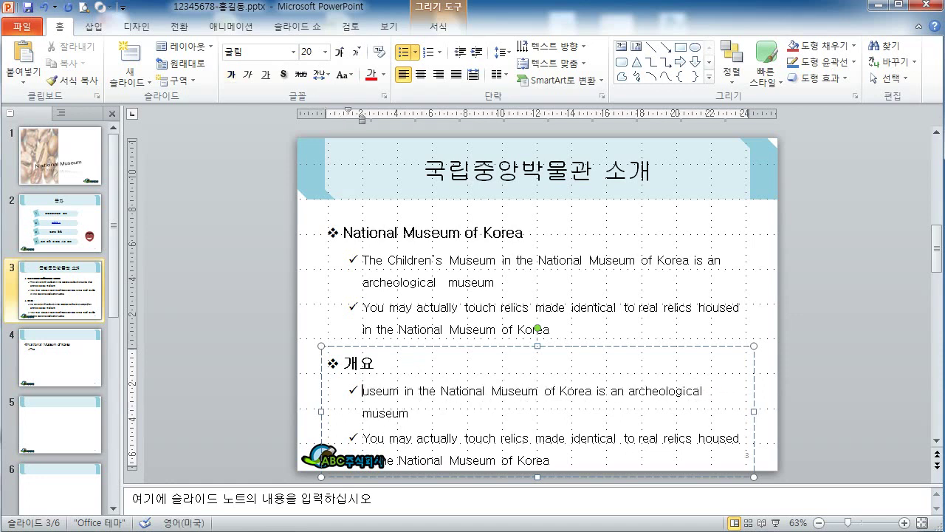
pyautogui.press('Delete')
pyautogui.press('Delete')
pyautogui.press('Delete')
pyautogui.press('Delete')
pyautogui.press('Delete')
pyautogui.press('Delete')
pyautogui.press('Delete')
pyautogui.press('Delete')
pyautogui.press('Delete')
pyautogui.press('Delete')
pyautogui.press('Delete')
pyautogui.press('Delete')
pyautogui.press('Delete')
pyautogui.press('Delete')
pyautogui.press('Delete')
pyautogui.press('Delete')
pyautogui.press('Delete')
pyautogui.press('Delete')
pyautogui.press('Delete')
pyautogui.press('Delete')
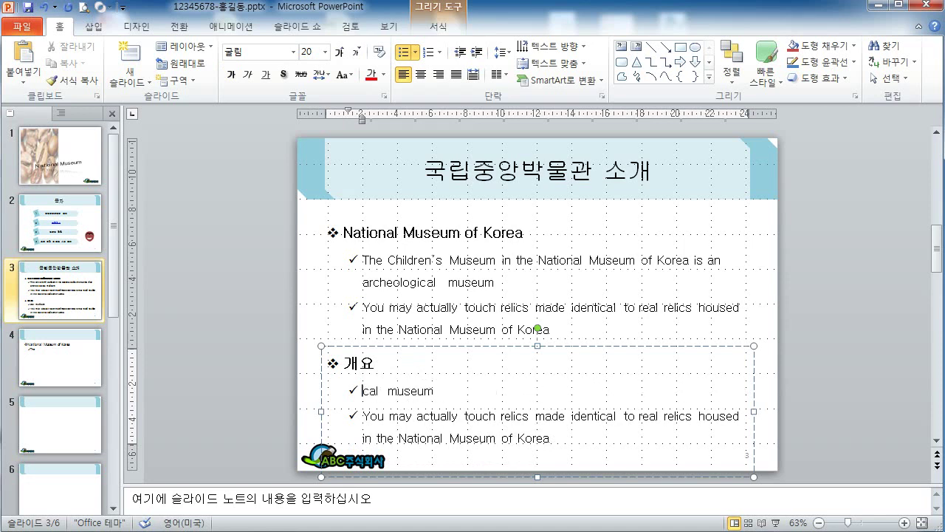
pyautogui.press('Delete')
pyautogui.press('Delete')
pyautogui.press('Delete')
pyautogui.press('Delete')
pyautogui.press('Delete')
pyautogui.write('조')
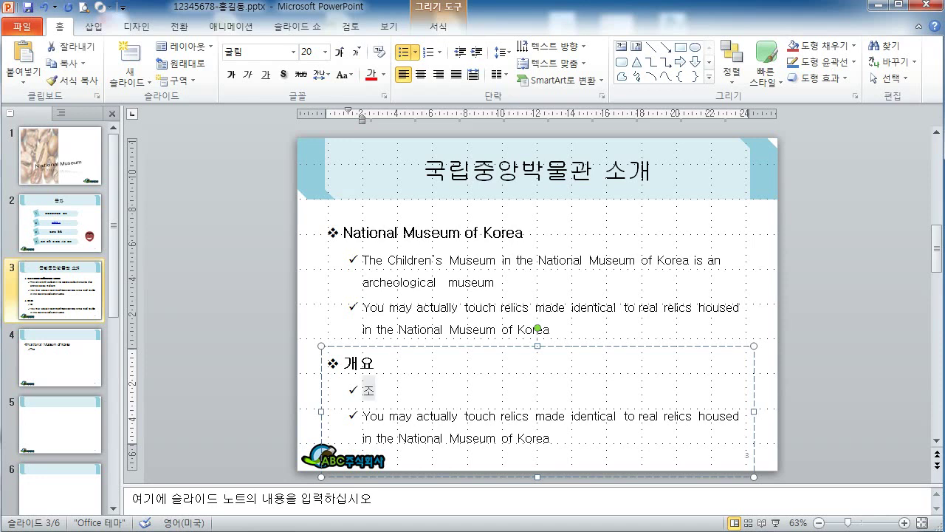
pyautogui.write('선총ㄷ독부')
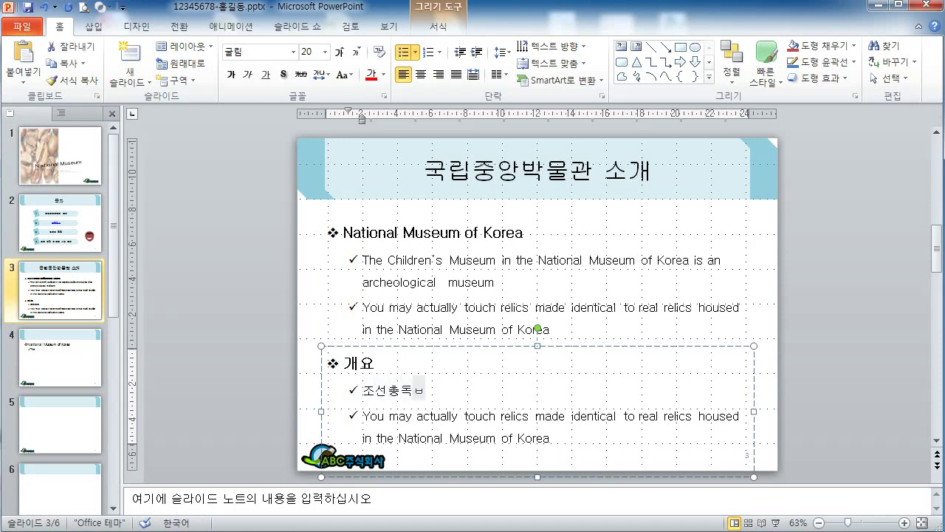
pyautogui.write('박물')
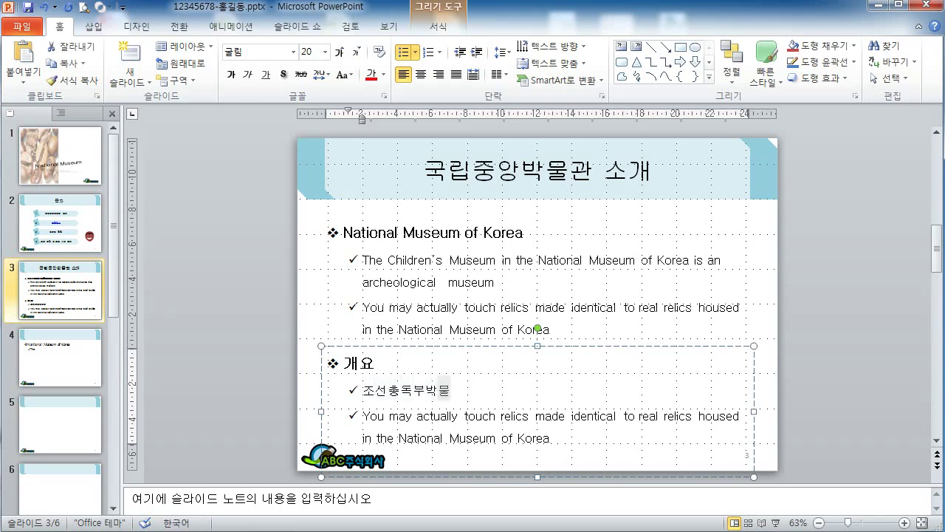
pyautogui.write('관으을 인수')
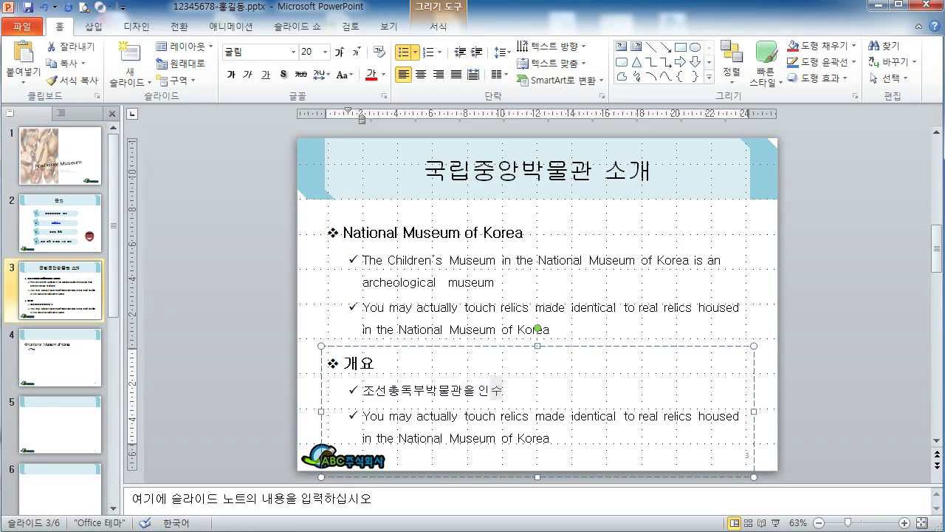
pyautogui.write('하여 19')
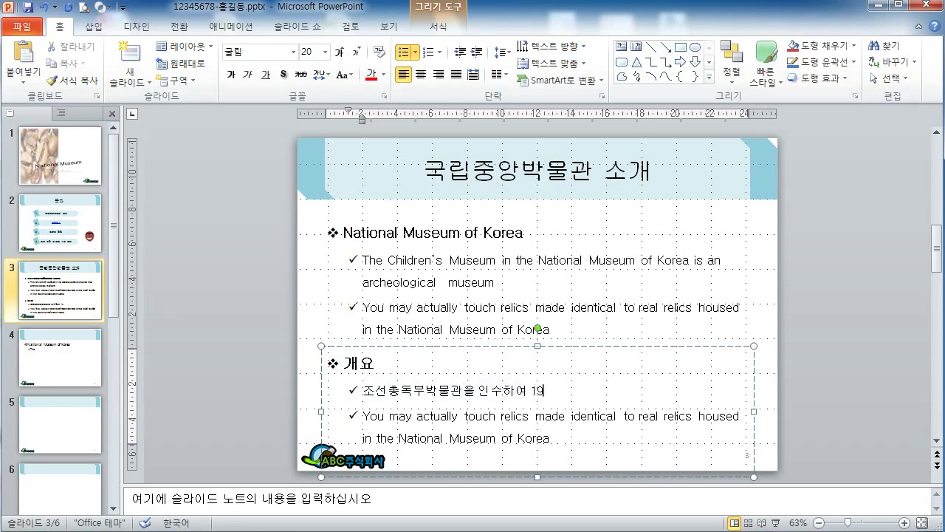
pyautogui.write('45ㄴ년')
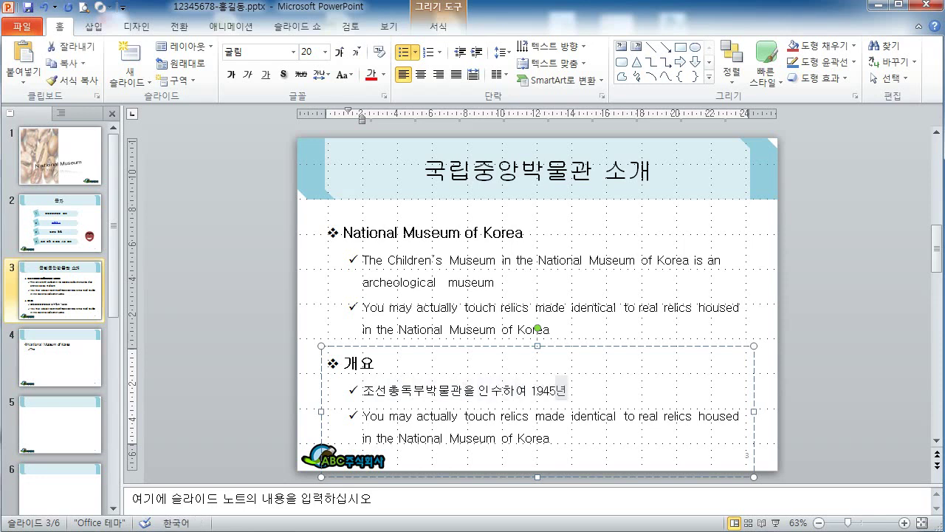
pyautogui.write(' 12월')
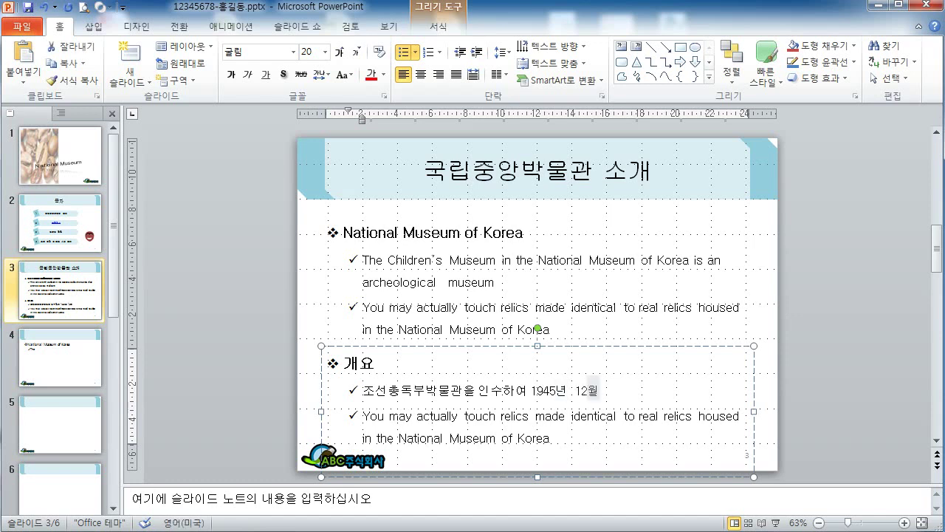
pyautogui.write(' 3')
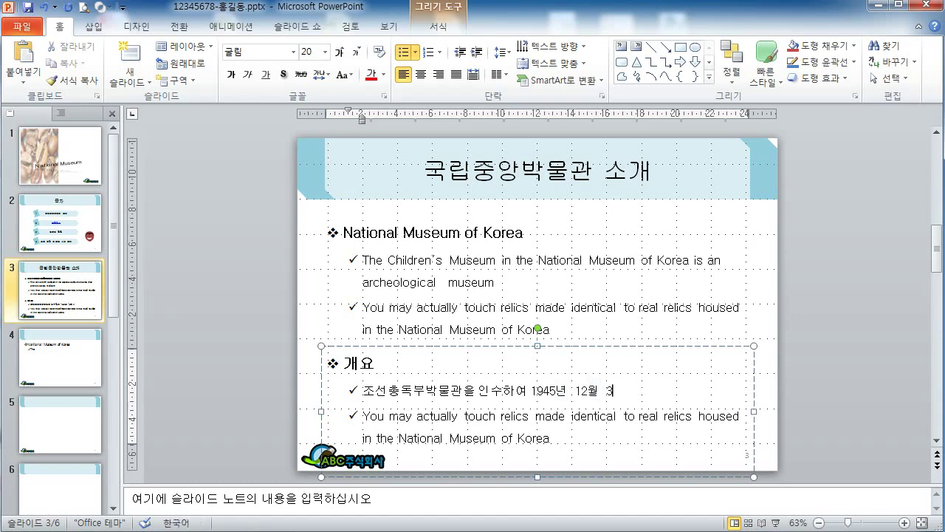
pyautogui.write('일 개관')
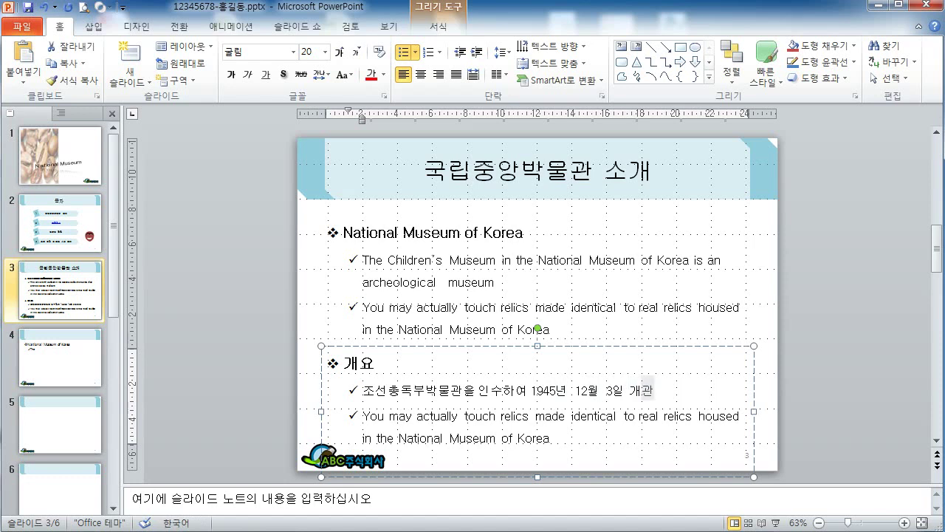
# Step: Add a second sub-bullet under 개요 reading "한국의 전통적 건축정신을 현대적으로 재해석"
pyautogui.press('Return')
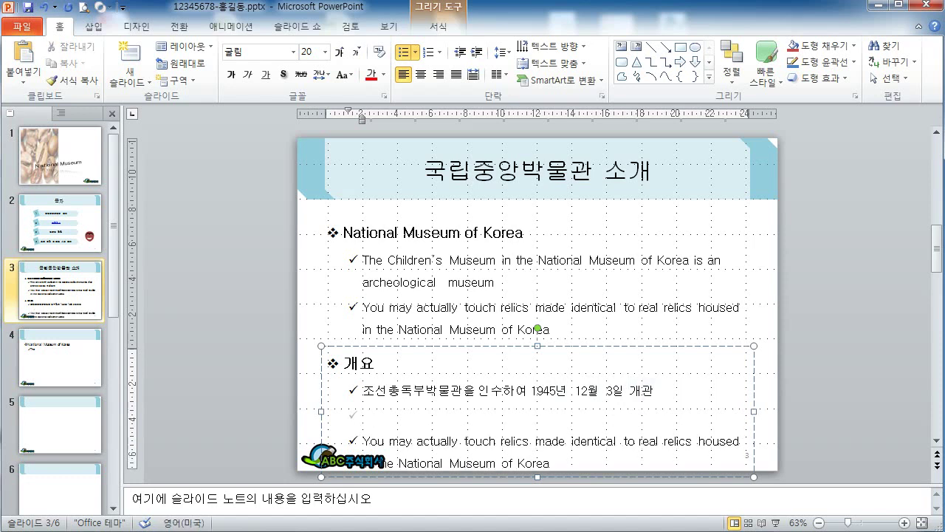
pyautogui.write('한국의 전통적 거')
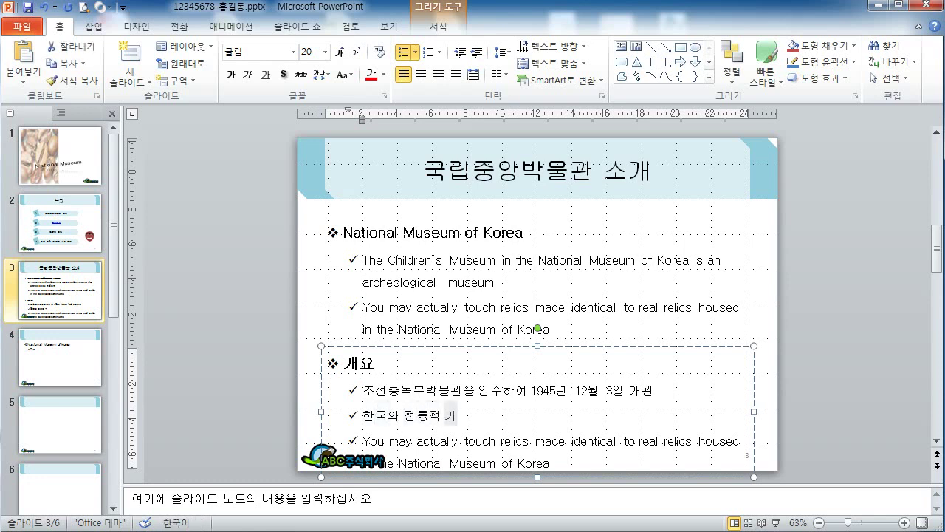
pyautogui.write('ㄴ축')
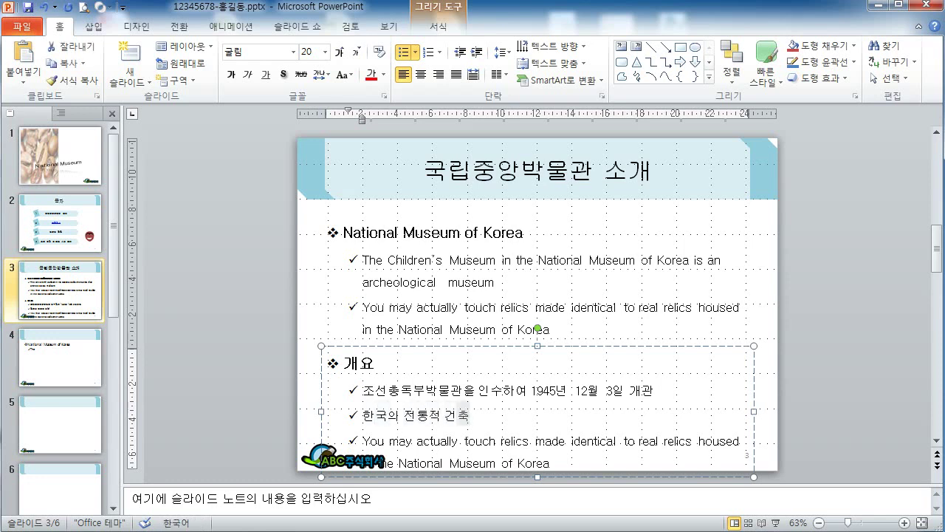
pyautogui.write('정신을 혀')
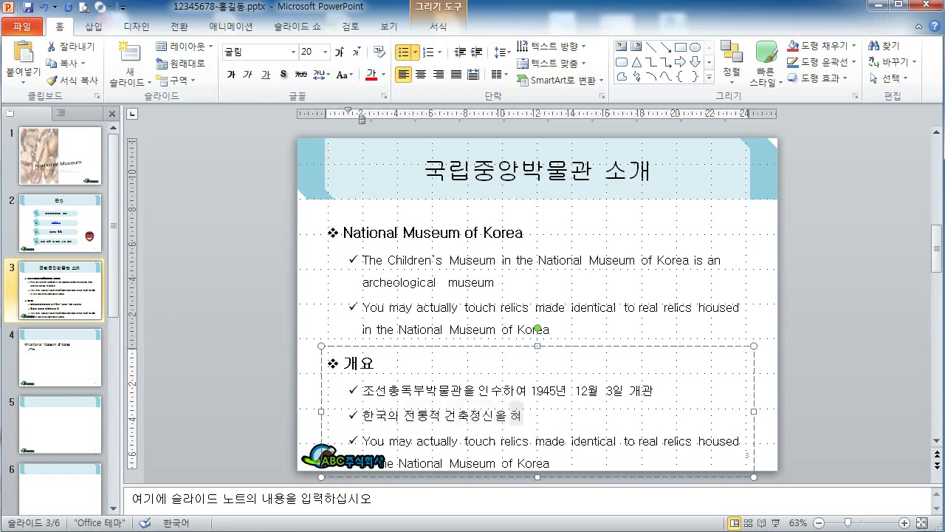
pyautogui.write('ㄴ대적으로')
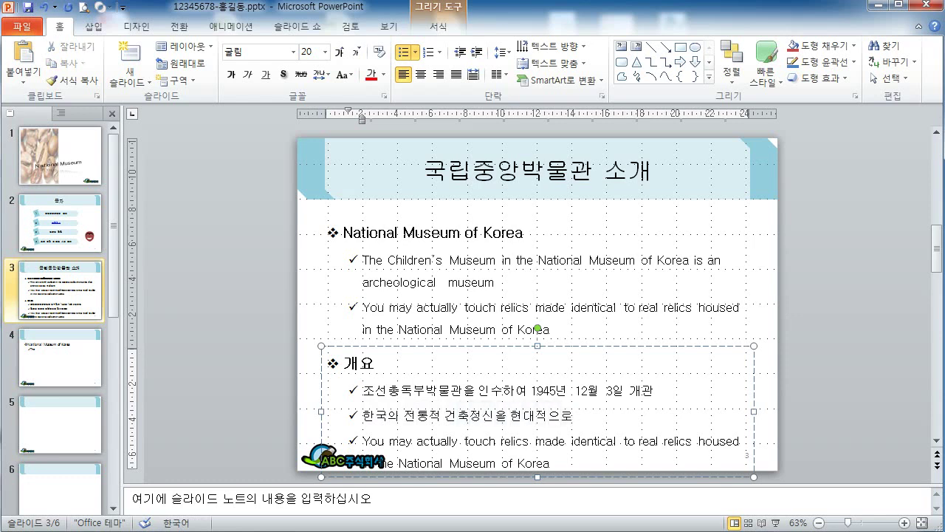
pyautogui.write('재해석')
# Step: Replace the remaining English sub-bullet under 개요 with "우리 문화재가 최적의 환경에서 안전하게 보존될 수 있도록 22개의 수장고를 운영"
pyautogui.hotkey('alt', 'shift')
pyautogui.press('BackSpace')
pyautogui.press('BackSpace')
pyautogui.press('BackSpace')
pyautogui.press('BackSpace')
pyautogui.press('BackSpace')
pyautogui.press('BackSpace')
pyautogui.press('BackSpace')
pyautogui.press('BackSpace')
pyautogui.press('BackSpace')
pyautogui.press('BackSpace')
pyautogui.press('BackSpace')
pyautogui.press('BackSpace')
pyautogui.press('BackSpace')
pyautogui.press('BackSpace')
pyautogui.press('BackSpace')
pyautogui.press('BackSpace')
pyautogui.press('BackSpace')
pyautogui.press('BackSpace')
pyautogui.press('BackSpace')
pyautogui.press('BackSpace')
pyautogui.press('BackSpace')
pyautogui.press('BackSpace')
pyautogui.press('BackSpace')
pyautogui.press('BackSpace')
pyautogui.press('BackSpace')
pyautogui.press('BackSpace')
pyautogui.press('BackSpace')
pyautogui.press('BackSpace')
pyautogui.press('BackSpace')
pyautogui.press('BackSpace')
pyautogui.press('BackSpace')
pyautogui.press('BackSpace')
pyautogui.press('BackSpace')
pyautogui.press('BackSpace')
pyautogui.press('BackSpace')
pyautogui.press('BackSpace')
pyautogui.press('BackSpace')
pyautogui.press('BackSpace')
pyautogui.press('BackSpace')
pyautogui.press('BackSpace')
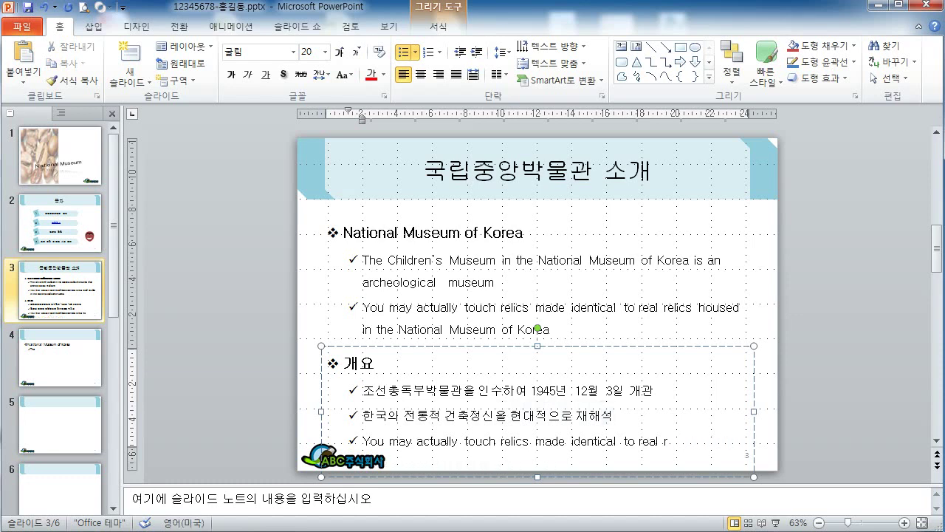
pyautogui.press('BackSpace')
pyautogui.press('BackSpace')
pyautogui.press('BackSpace')
pyautogui.press('BackSpace')
pyautogui.press('BackSpace')
pyautogui.press('BackSpace')
pyautogui.press('BackSpace')
pyautogui.press('BackSpace')
pyautogui.press('BackSpace')
pyautogui.press('BackSpace')
pyautogui.press('BackSpace')
pyautogui.press('BackSpace')
pyautogui.press('BackSpace')
pyautogui.press('BackSpace')
pyautogui.press('BackSpace')
pyautogui.press('BackSpace')
pyautogui.press('BackSpace')
pyautogui.press('BackSpace')
pyautogui.press('BackSpace')
pyautogui.press('BackSpace')
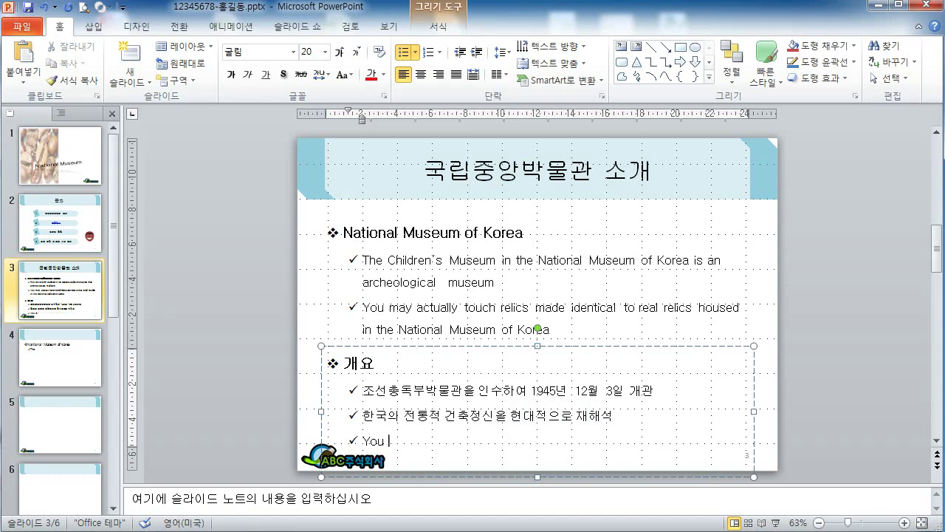
pyautogui.press('Hangul')
pyautogui.write('우리 문화재')
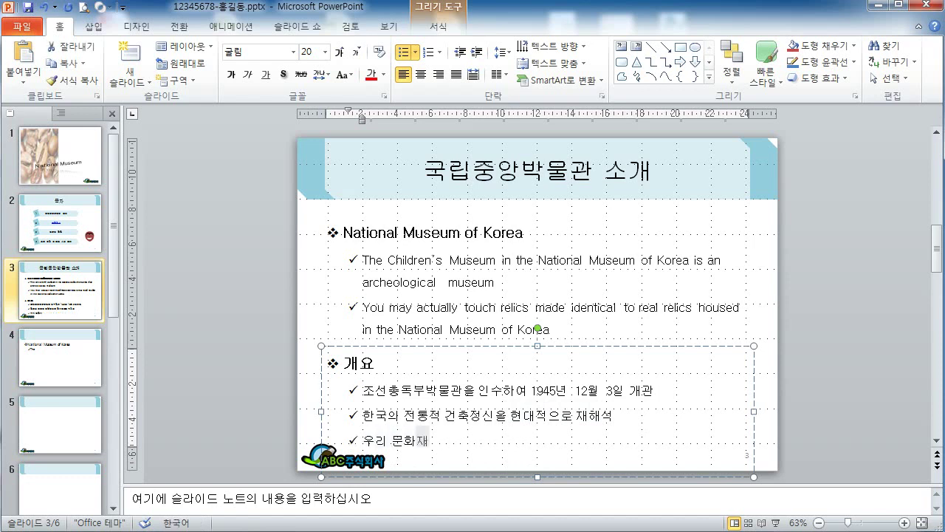
pyautogui.write('가')
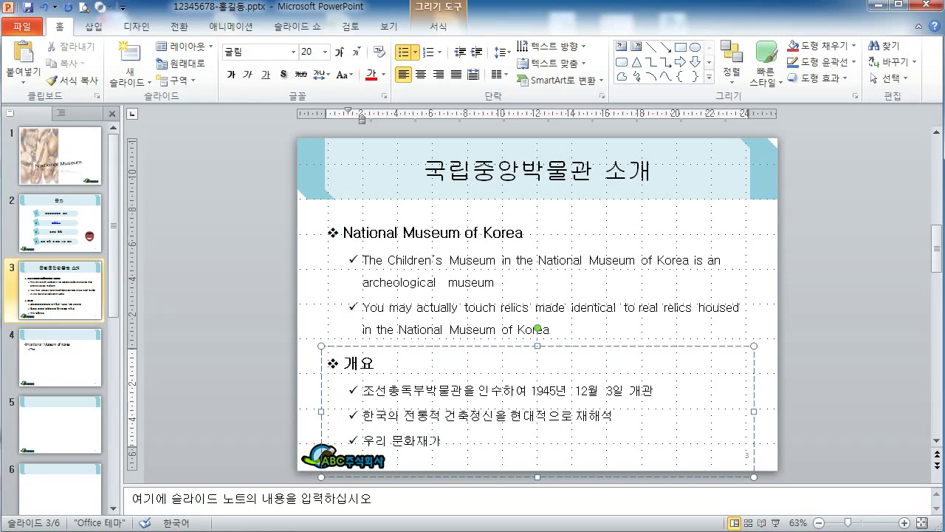
pyautogui.write(' 최적의 환')
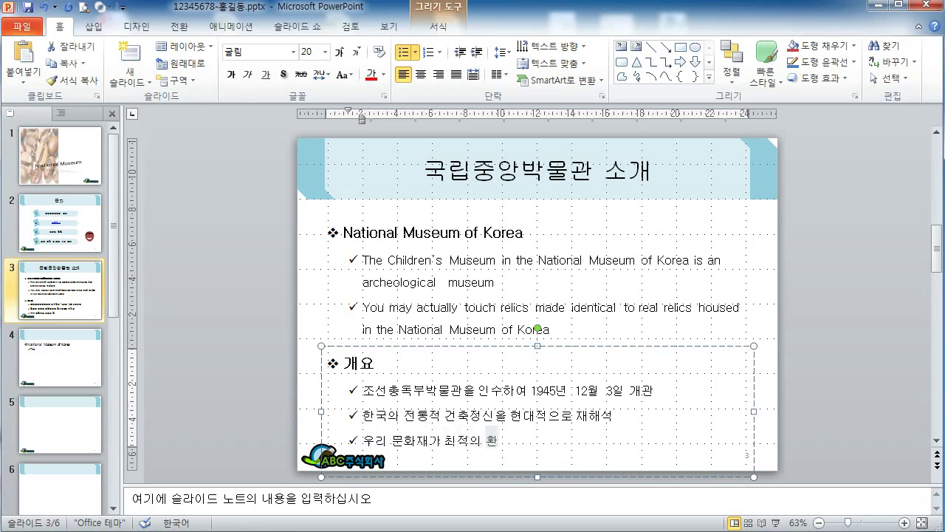
pyautogui.write('경에서 안저')
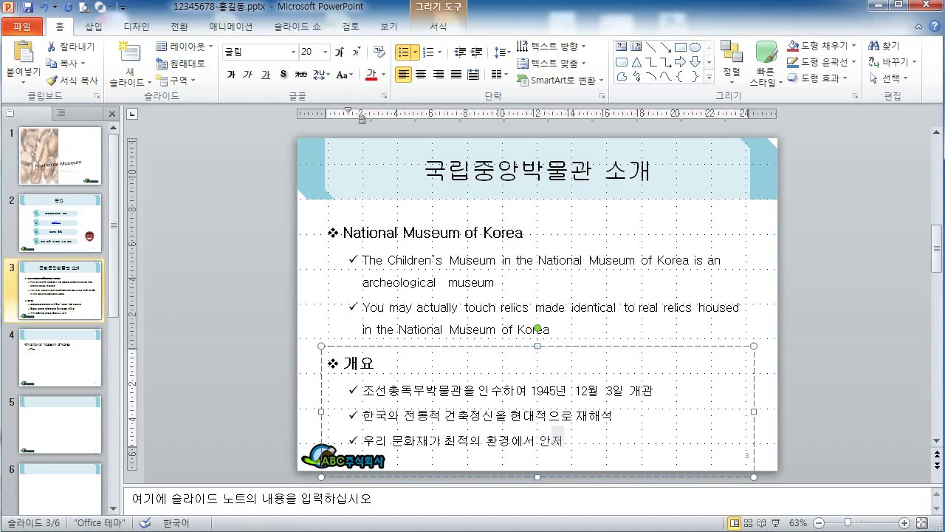
pyautogui.write('ㄴ하게 보존')
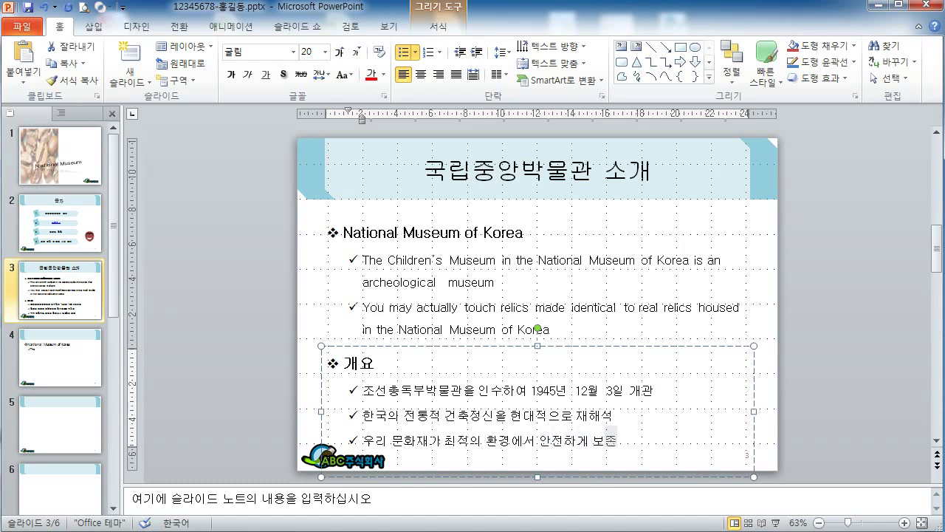
pyautogui.write('될 수 있')
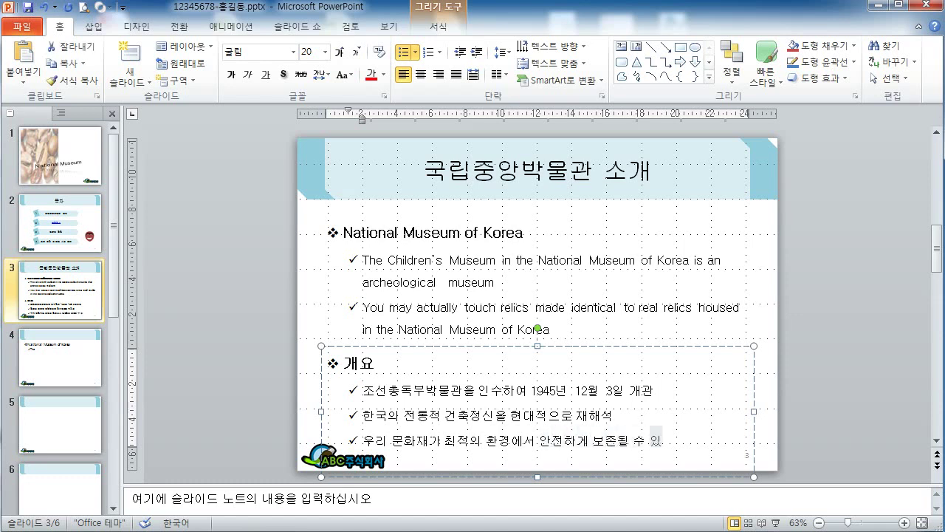
pyautogui.write('도록')
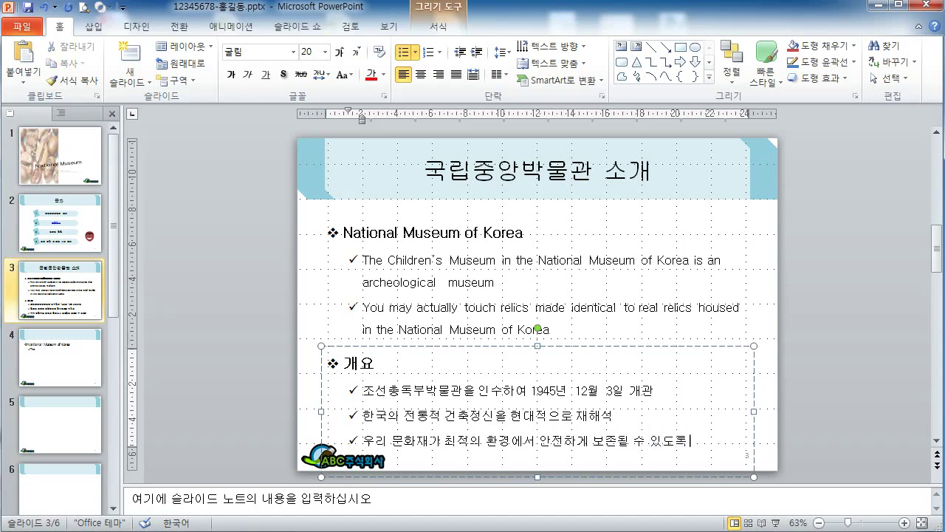
pyautogui.write(' 22개의 수')
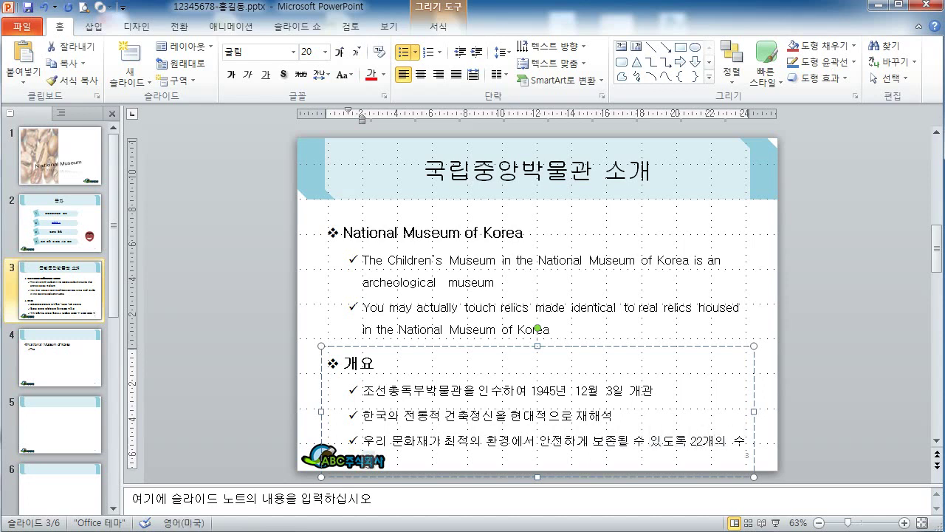
pyautogui.write('장고를 운')
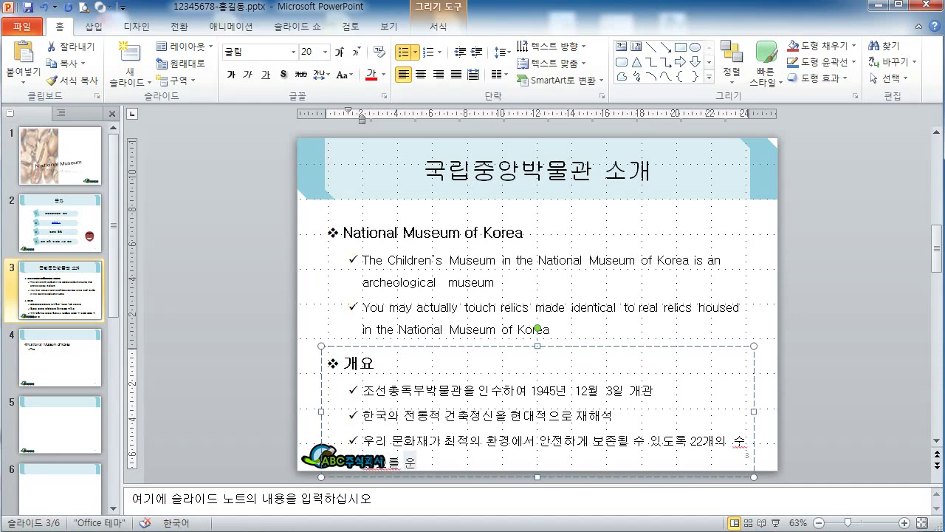
pyautogui.write('영')
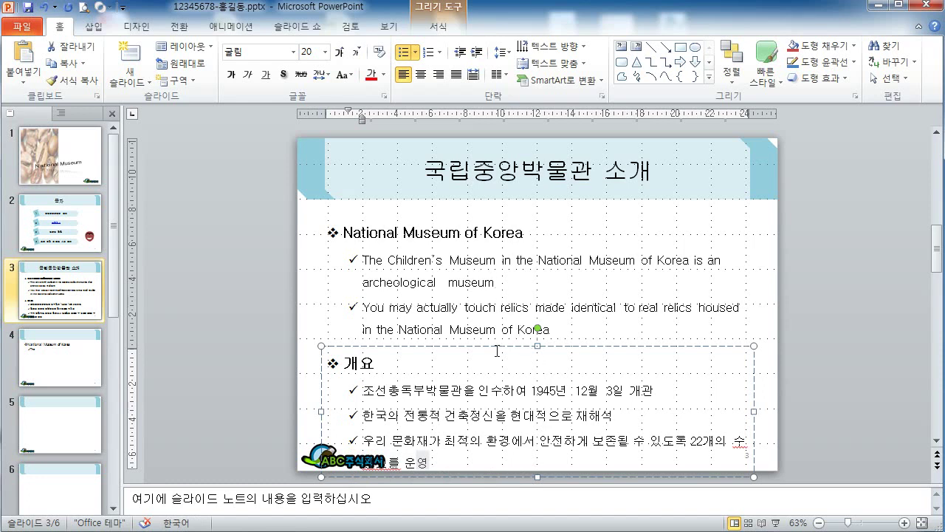
# Step: Select both body text boxes on slide 3 and move them up together to just below the title banner
pyautogui.click(493, 395)
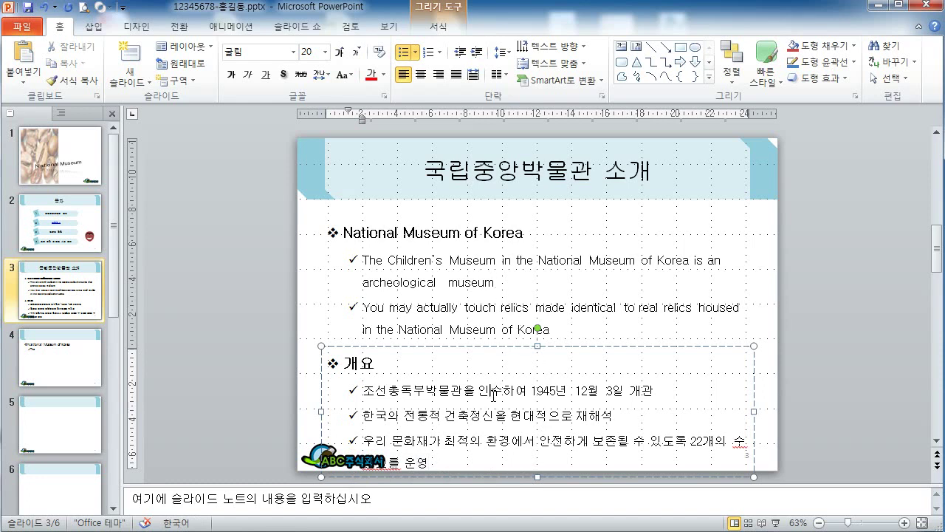
pyautogui.click(493, 285)
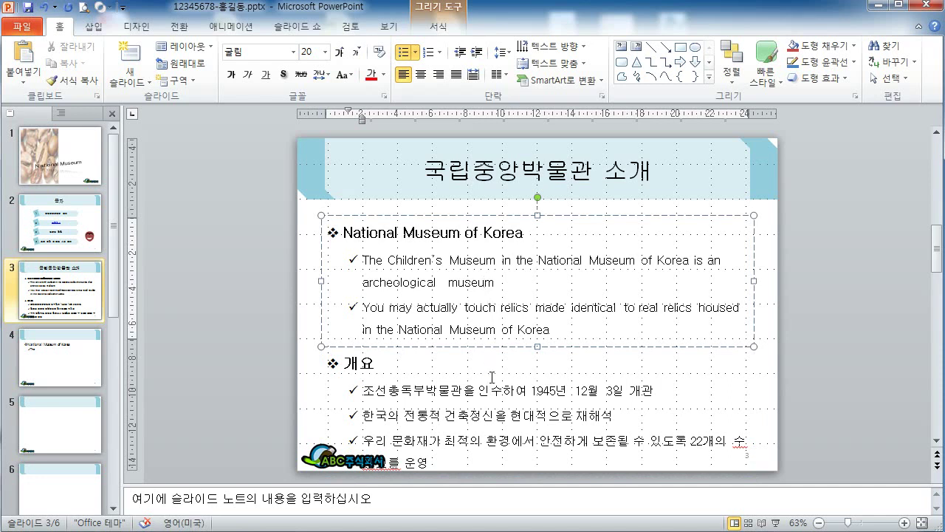
pyautogui.click(480, 264)
pyautogui.click(481, 414)
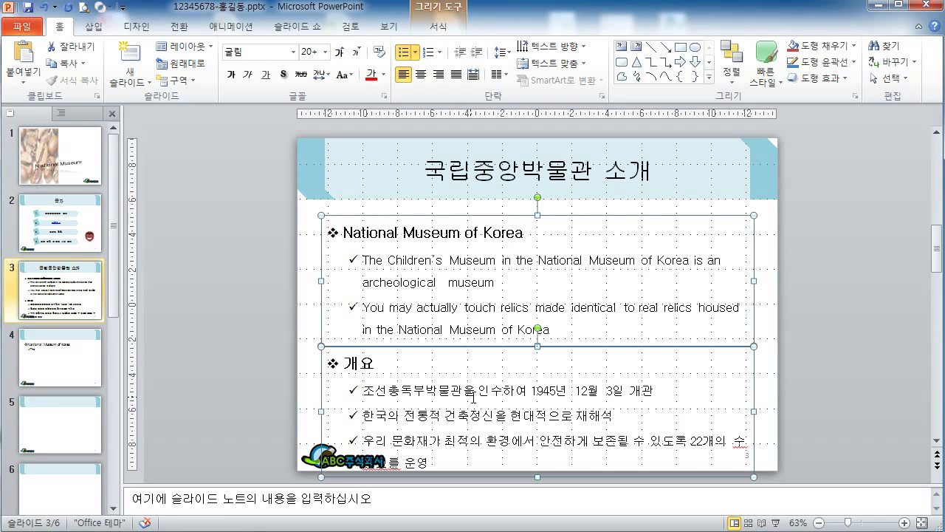
pyautogui.press('Up')
pyautogui.press('Up')
pyautogui.press('Up')
pyautogui.press('Up')
pyautogui.press('Up')
pyautogui.press('Up')
pyautogui.press('Up')
pyautogui.press('Up')
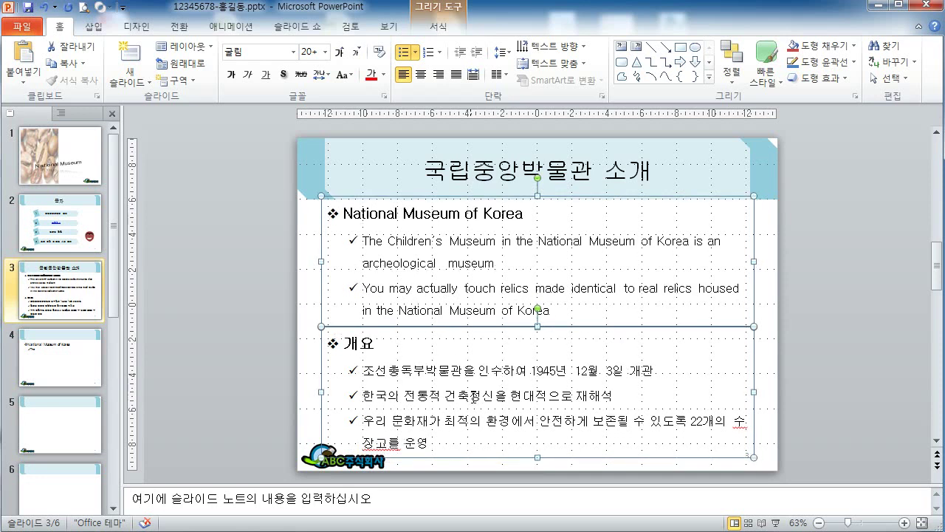
pyautogui.press('Down')
pyautogui.press('Down')
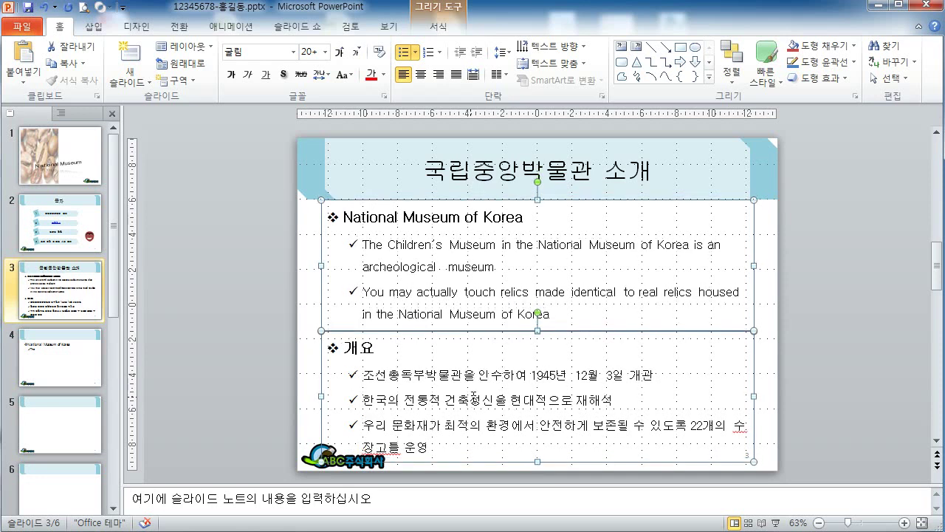
pyautogui.click(460, 381)
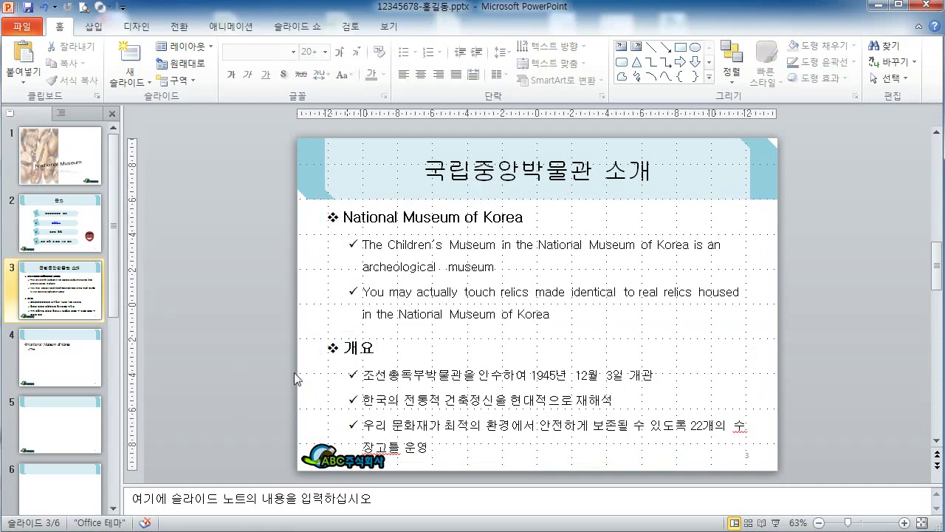
# Step: Move the 개요 text box up slightly so it sits directly beneath the last line of the English text
pyautogui.press('Escape')
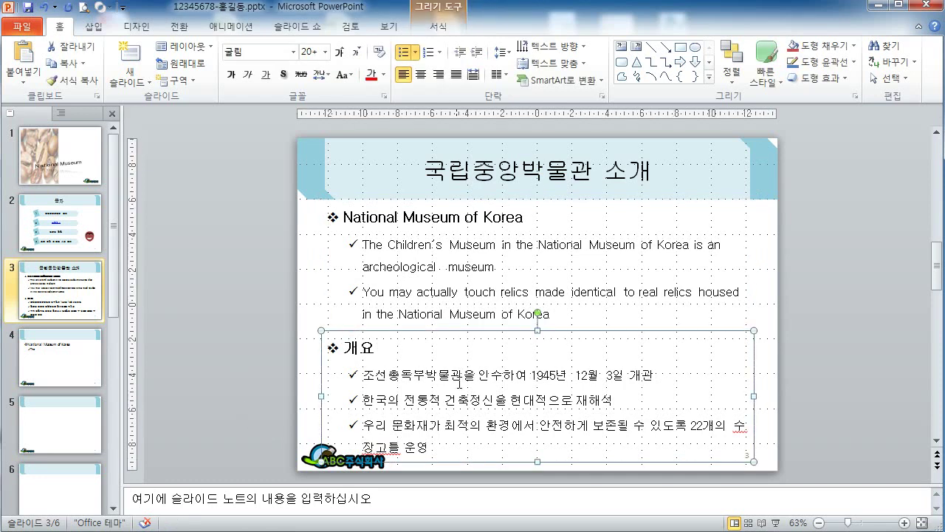
pyautogui.press('Up')
pyautogui.press('Up')
pyautogui.press('Up')
pyautogui.press('Up')
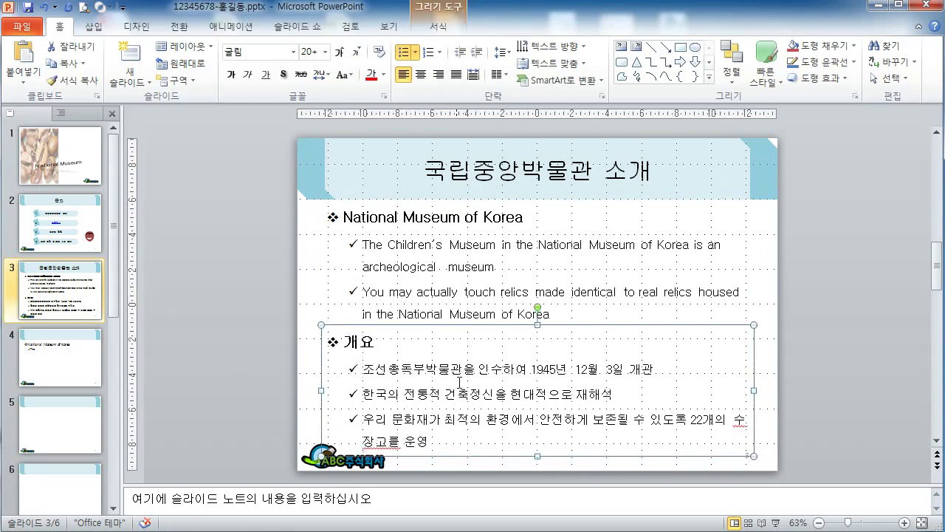
pyautogui.press('Up')
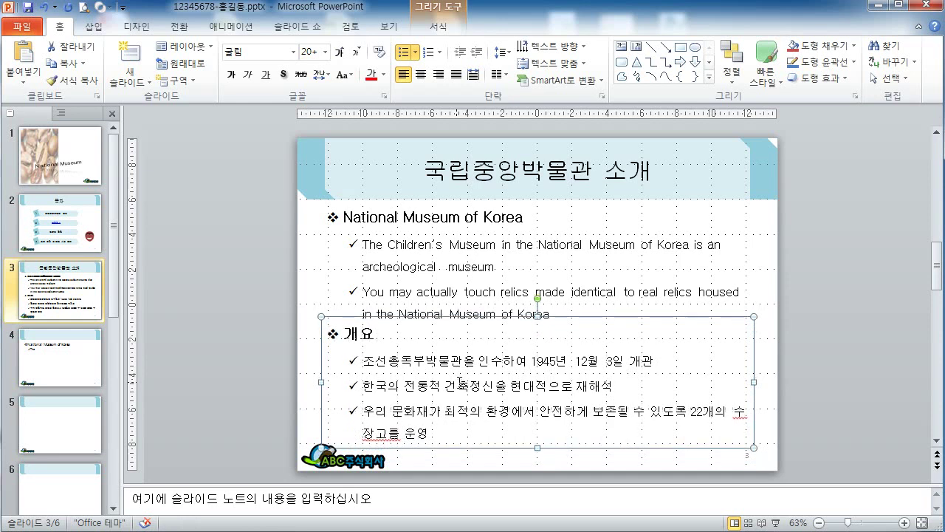
pyautogui.click(227, 376)
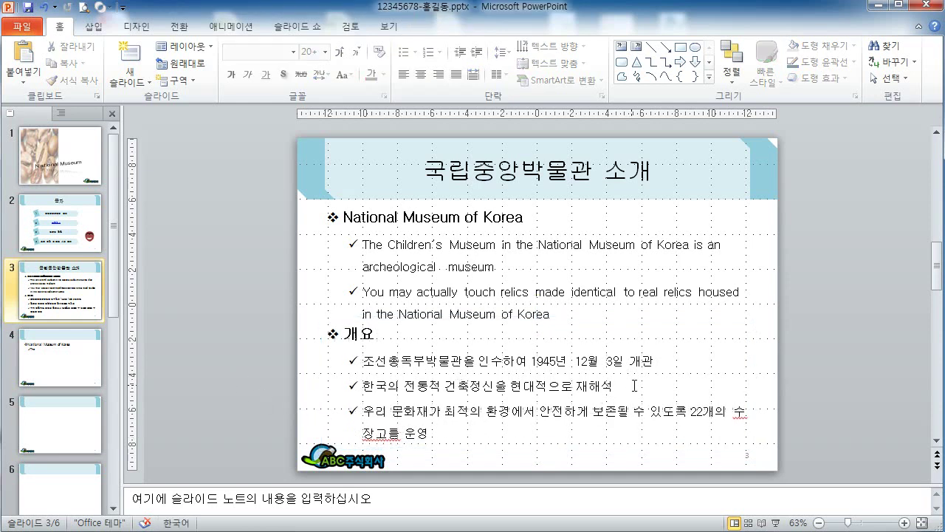
# Step: Narrow the English text box so "housed" wraps to the next line, and narrow the 개요 box so its last bullet wraps after "있"
pyautogui.click(646, 272)
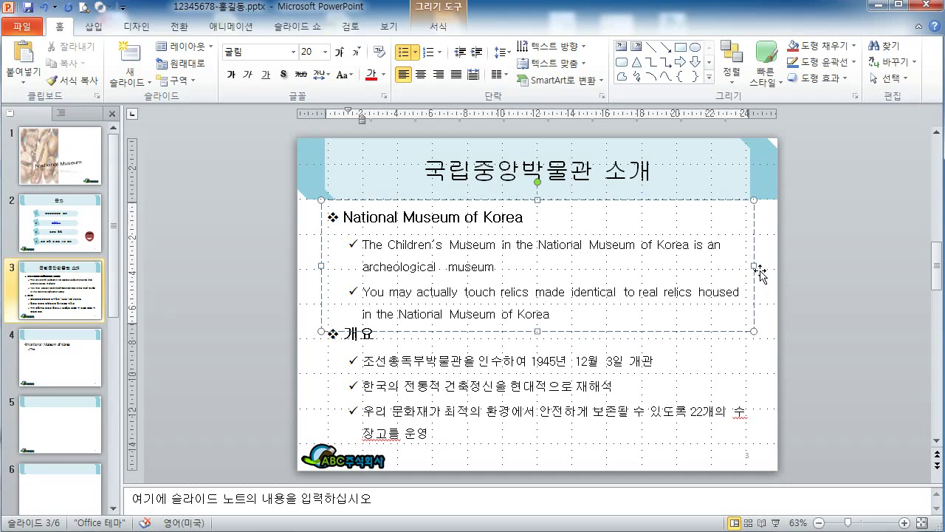
pyautogui.moveTo(754, 265); pyautogui.dragTo(740, 267)
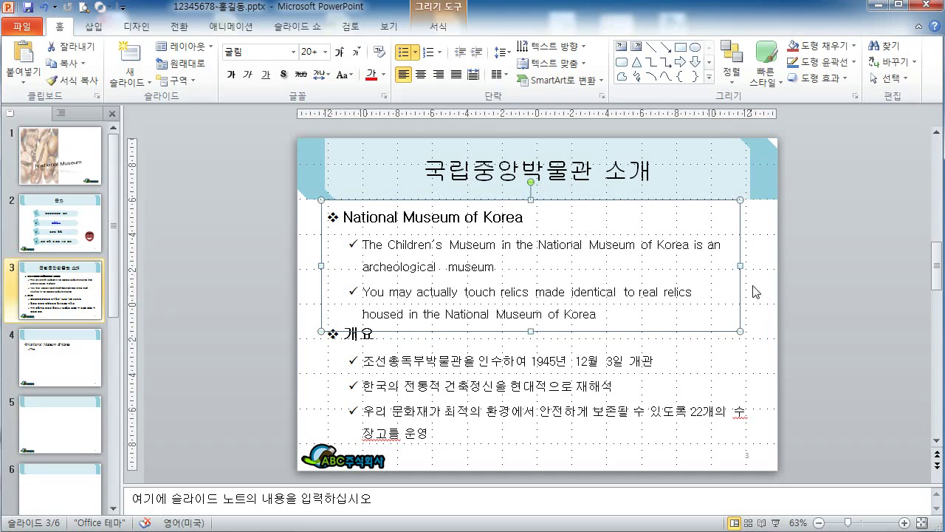
pyautogui.click(637, 402)
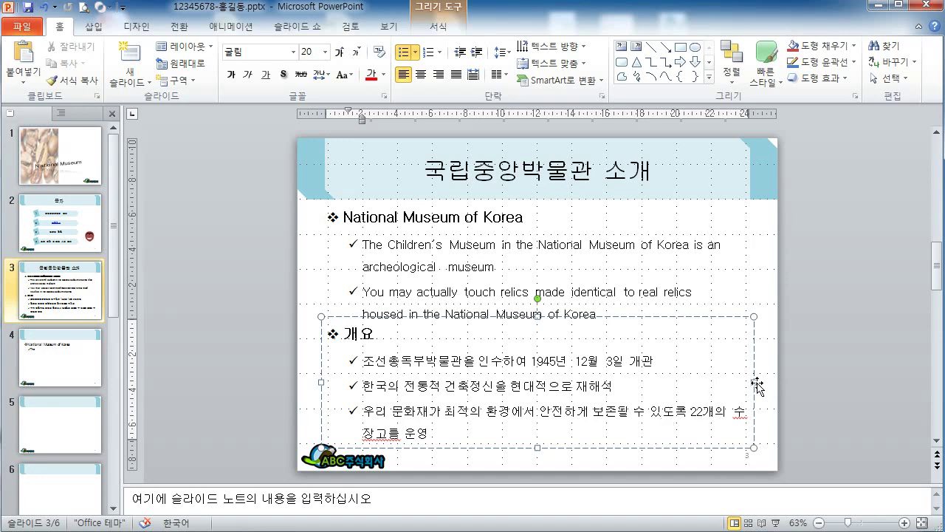
pyautogui.moveTo(754, 384); pyautogui.dragTo(673, 386)
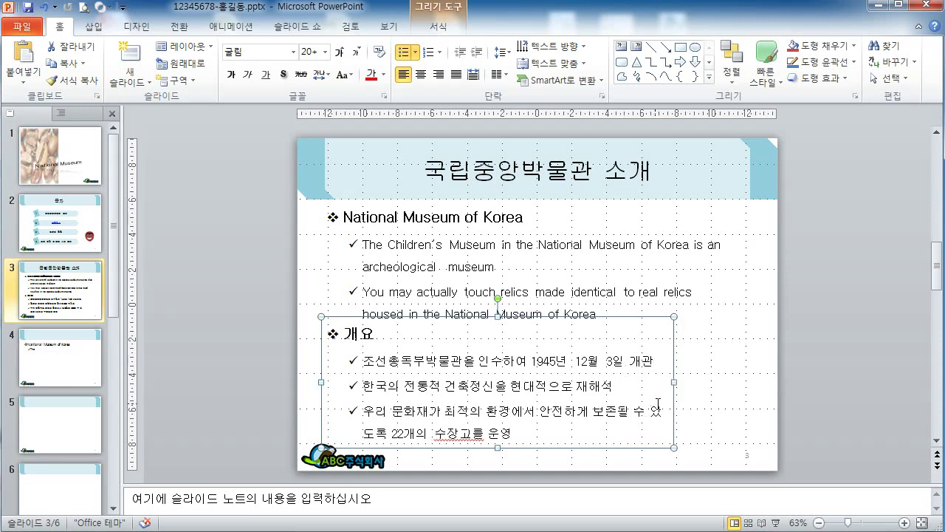
pyautogui.click(720, 385)
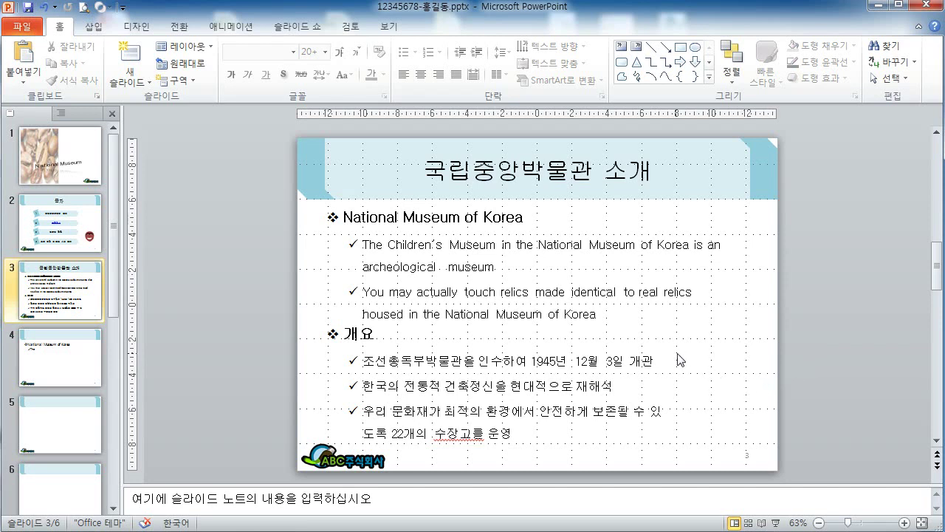
# Step: Insert the video file 동영상.wmv from the ITQ Picture folder onto slide 3
pyautogui.click(94, 27)
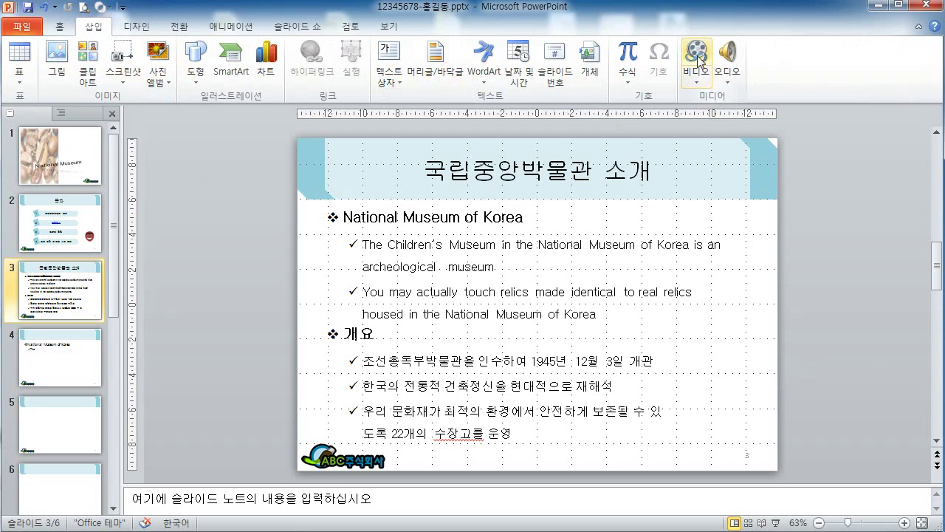
pyautogui.click(697, 80)
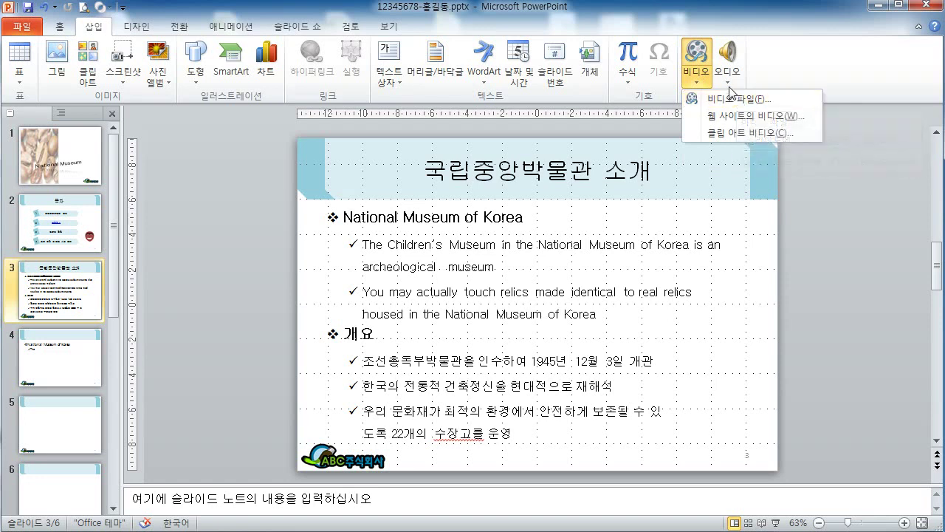
pyautogui.click(702, 27)
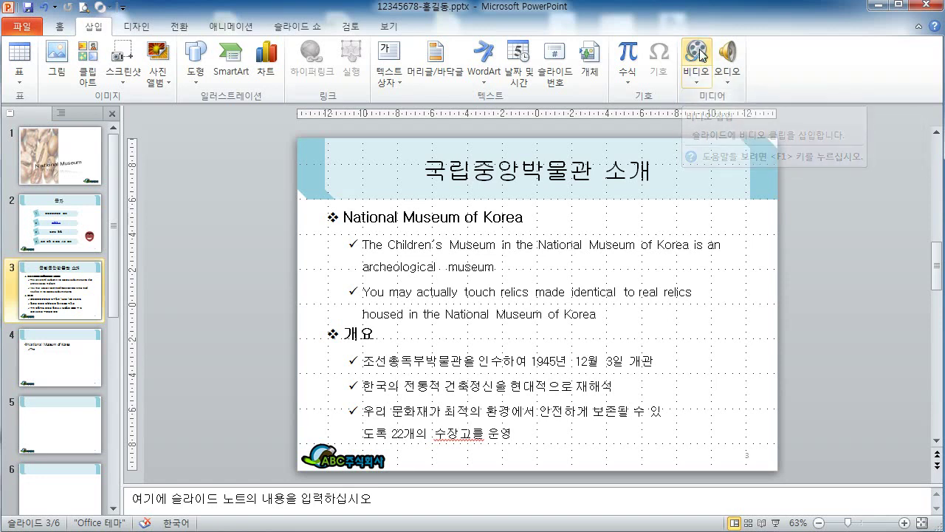
pyautogui.click(698, 53)
pyautogui.click(181, 118)
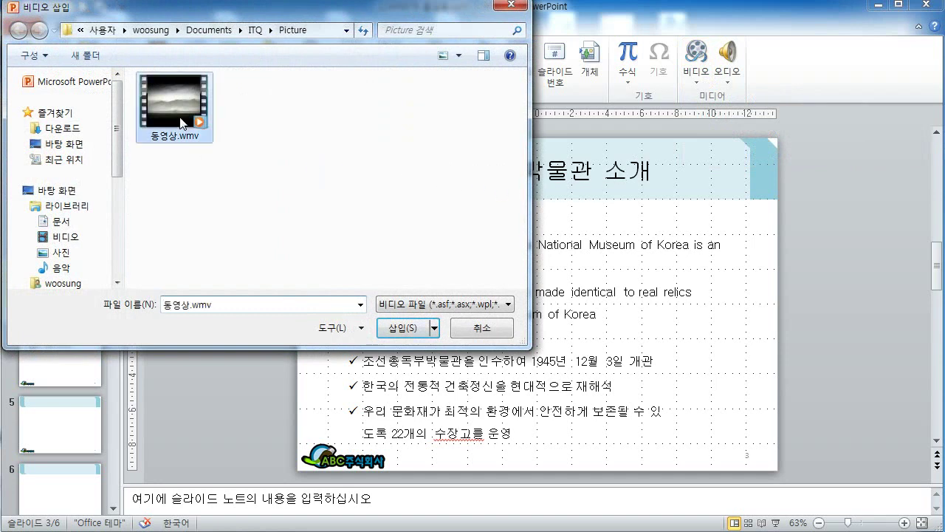
pyautogui.click(398, 327)
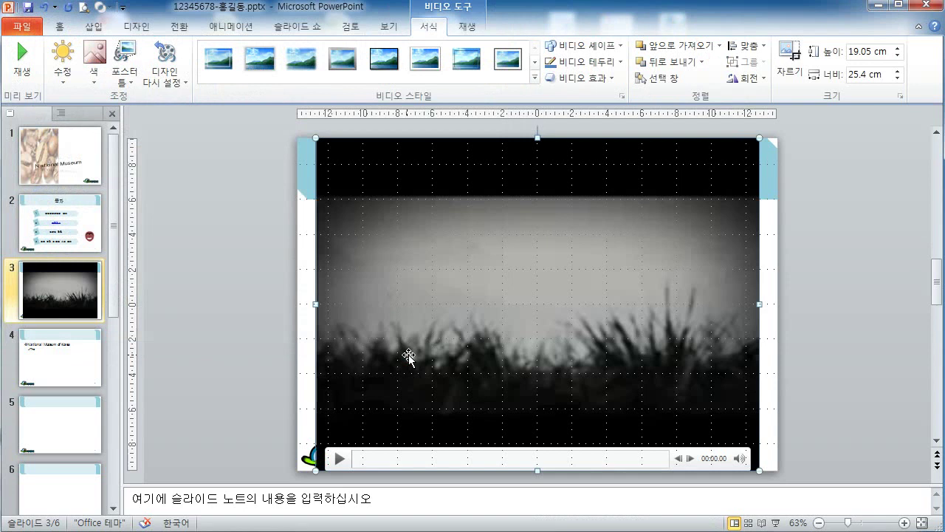
# Step: Set the video to start with 자동 실행 and turn on 반복 재생
pyautogui.click(468, 27)
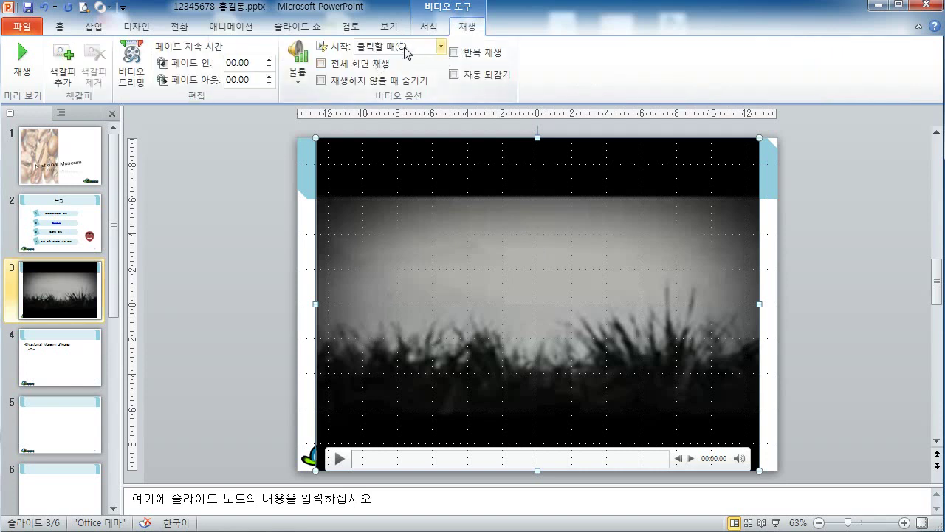
pyautogui.click(441, 48)
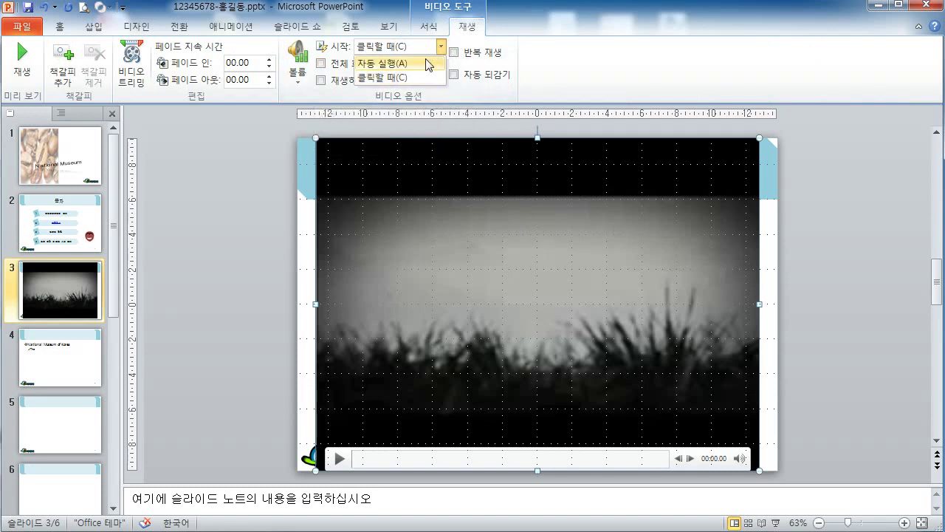
pyautogui.click(428, 64)
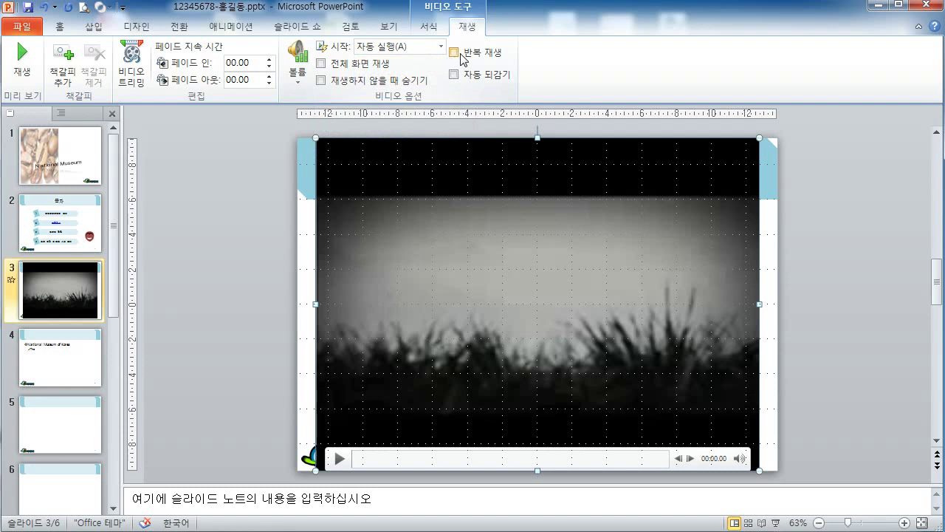
pyautogui.click(462, 54)
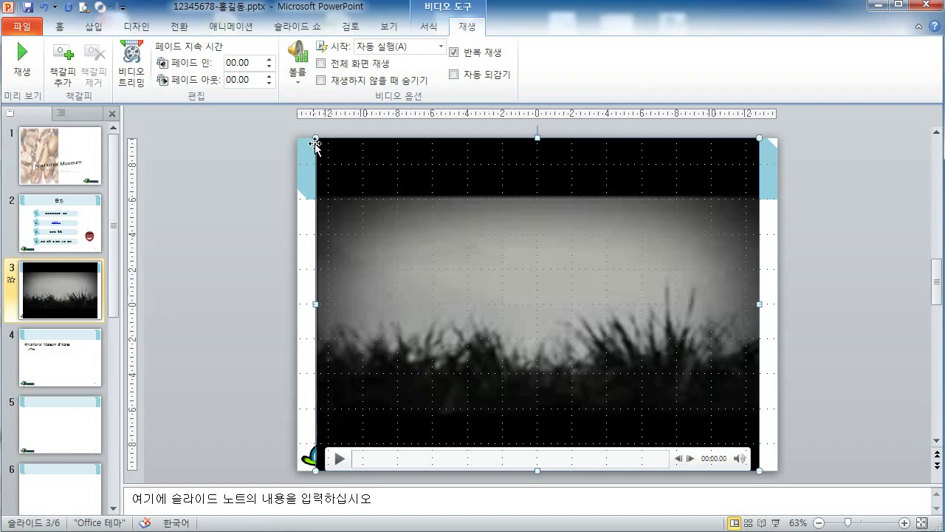
# Step: Shrink the video to a small thumbnail and place it in the slide's lower-right area, beside the 개요 bullets
pyautogui.moveTo(316, 137); pyautogui.dragTo(668, 408)
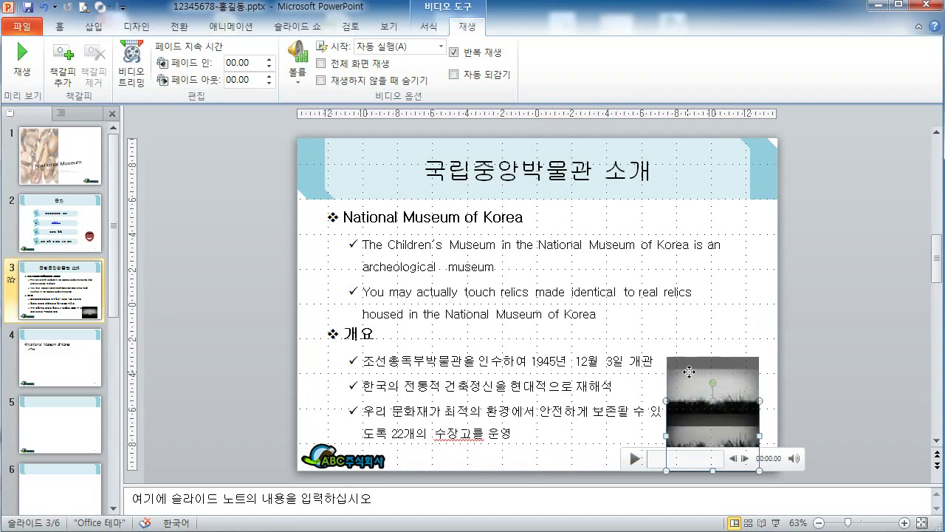
pyautogui.moveTo(689, 371); pyautogui.dragTo(689, 373)
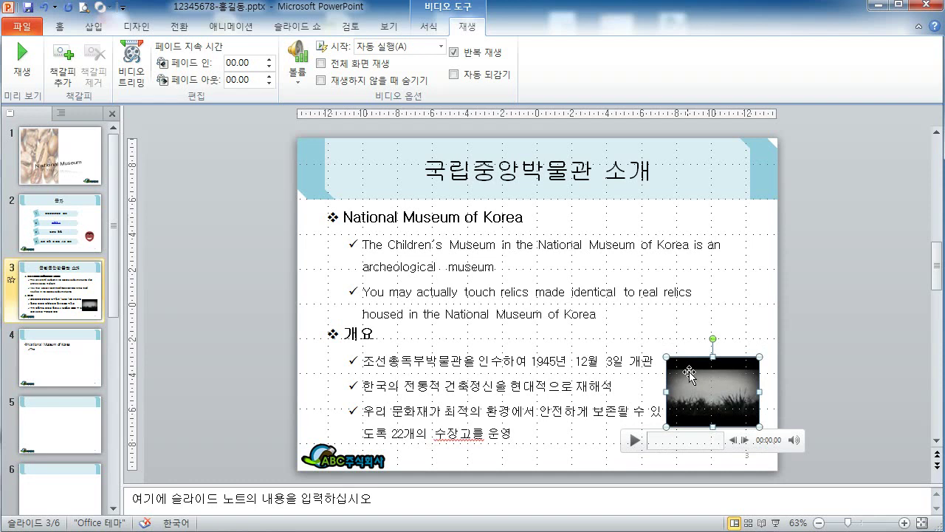
pyautogui.press('Up')
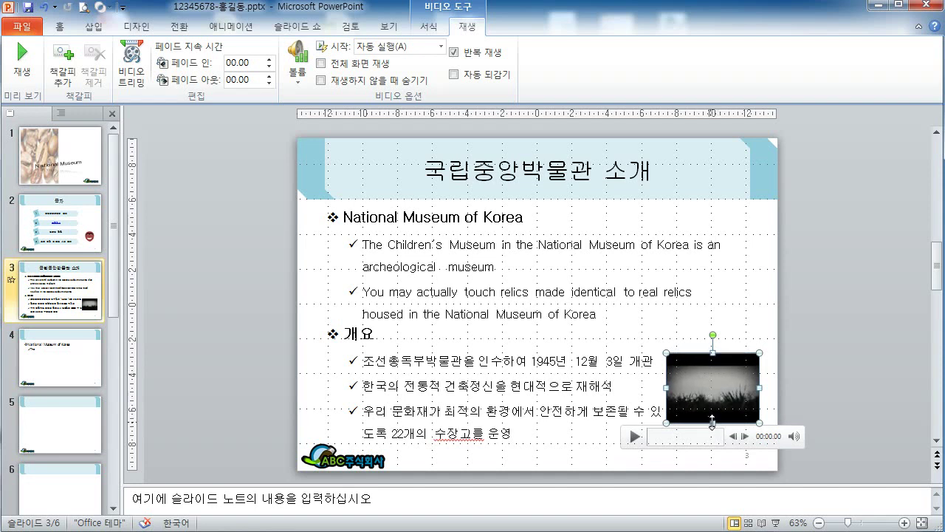
pyautogui.moveTo(713, 423)
pyautogui.mouseDown()
pyautogui.moveTo(714, 437)
pyautogui.moveTo(712, 428)
pyautogui.mouseUp()
pyautogui.click(832, 388)
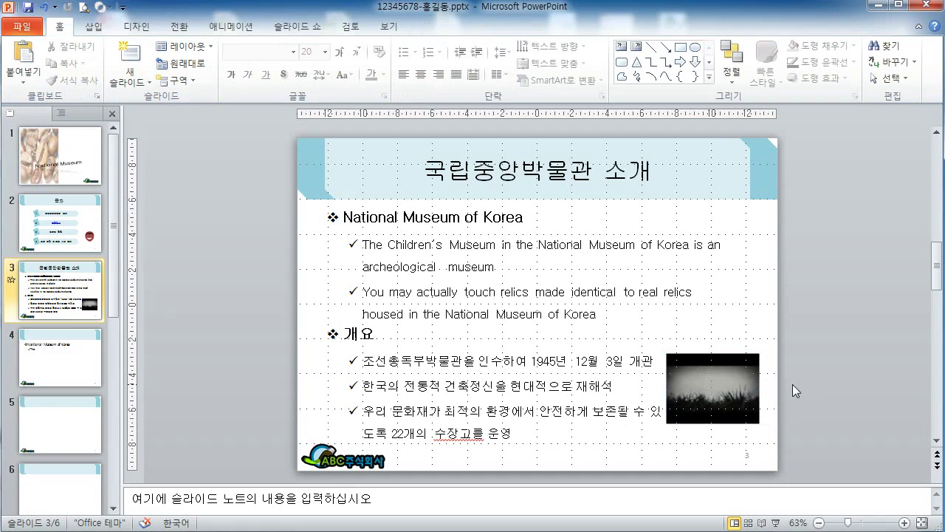